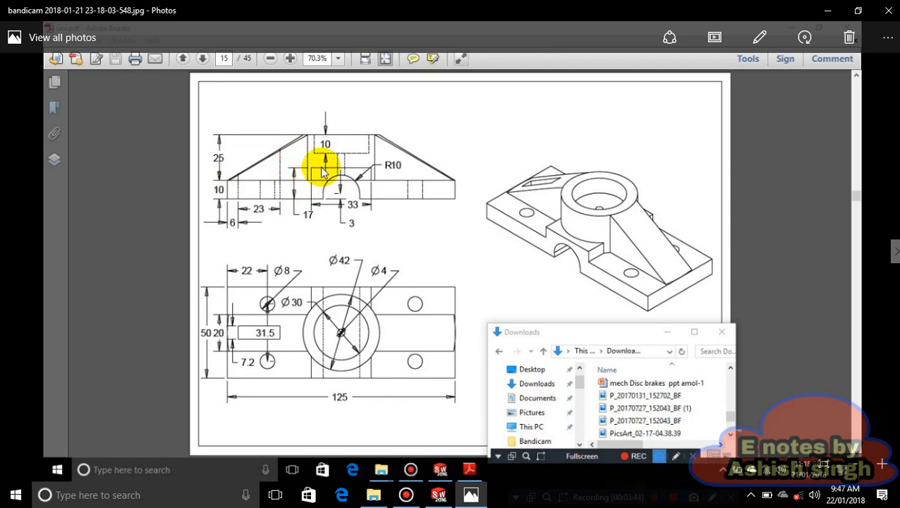
Switch from Photos to SOLIDWORKS and extrude the 33 mm wide central rectangle 7 mm up from the base block
click(438, 496)
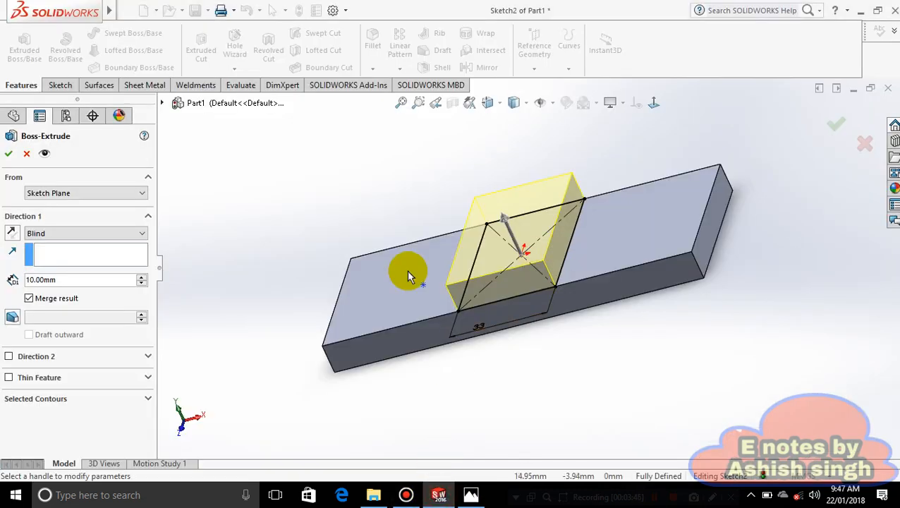
click(85, 280)
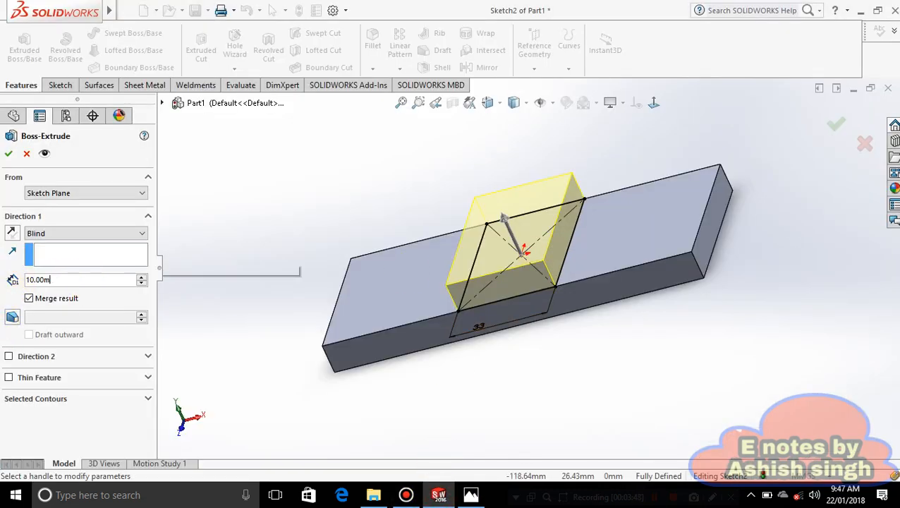
key(BackSpace)
key(BackSpace)
key(BackSpace)
key(BackSpace)
key(BackSpace)
key(BackSpace)
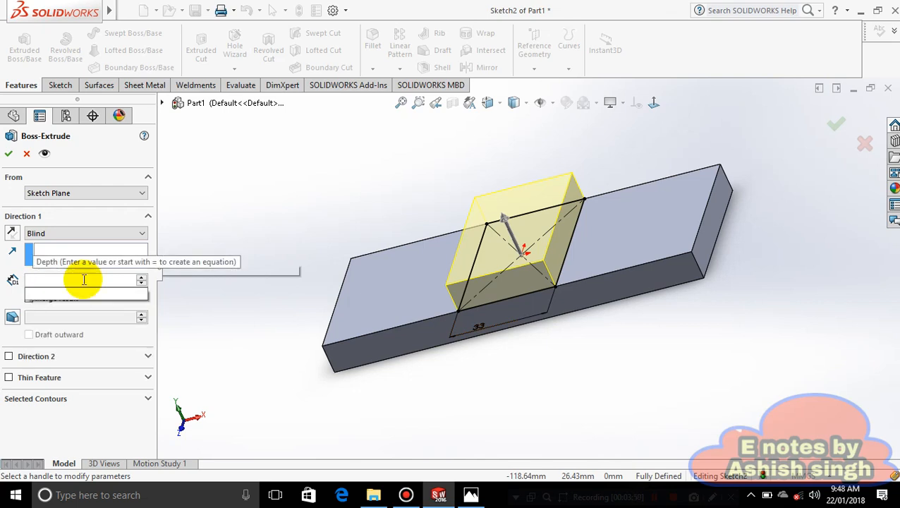
text(7)
key(Return)
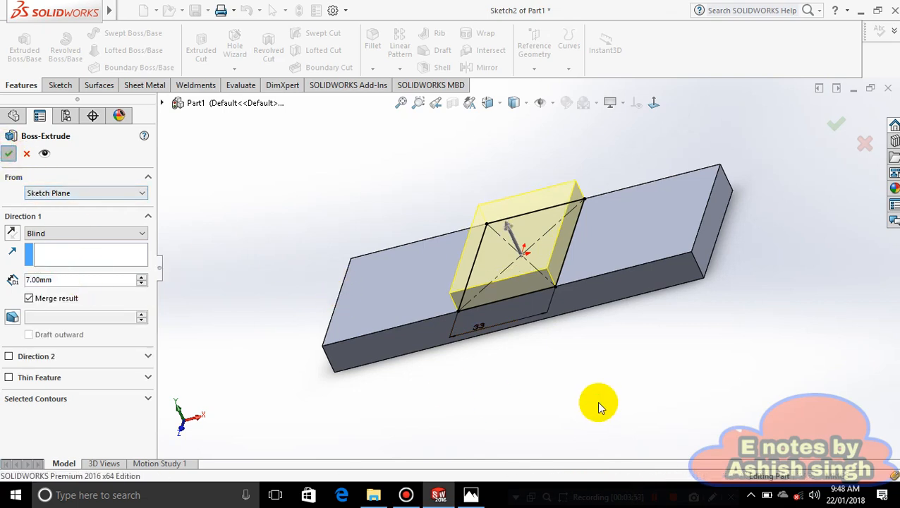
key(Return)
middle_drag(589, 405, 620, 413)
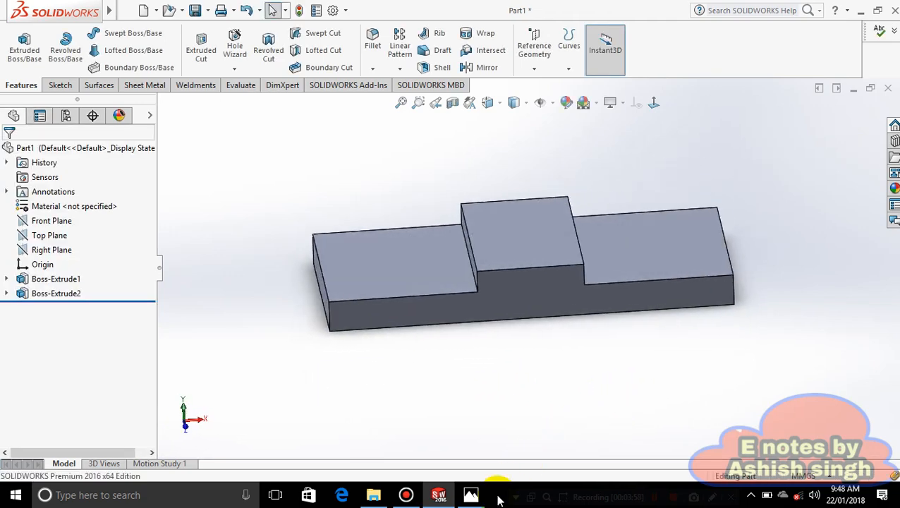
Consult the reference drawing in Photos and start a new sketch on the block's long stepped front face in SOLIDWORKS
click(471, 495)
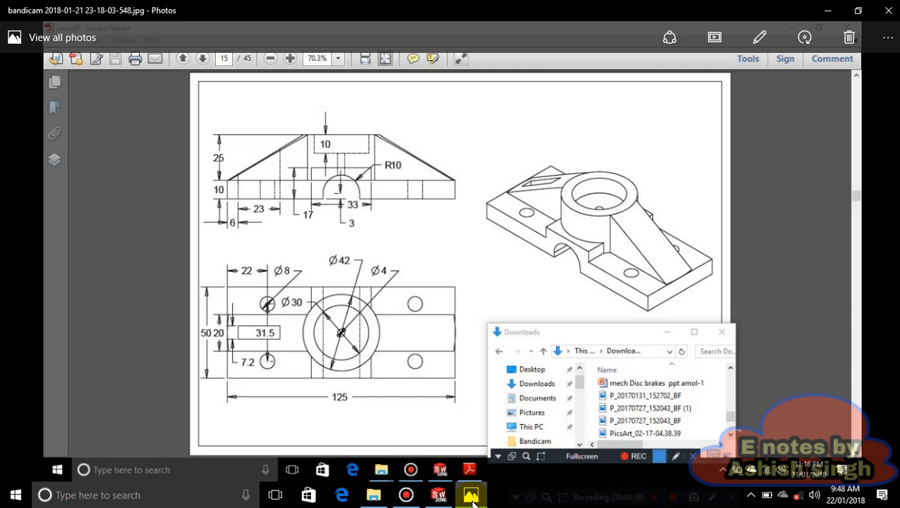
click(472, 497)
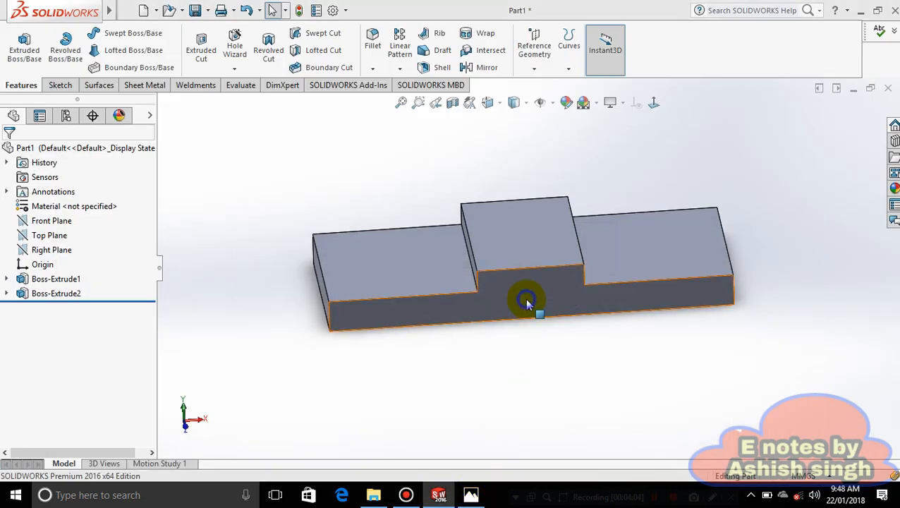
click(558, 302)
right_click(559, 301)
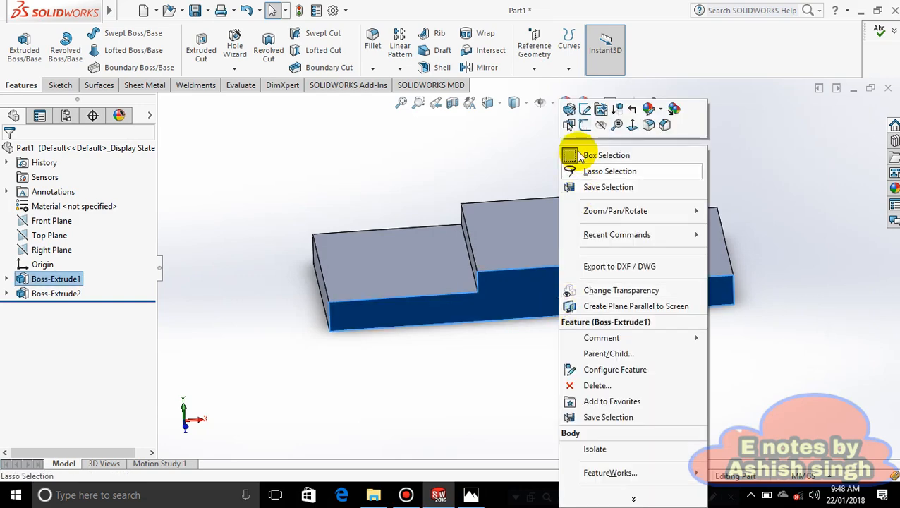
click(588, 124)
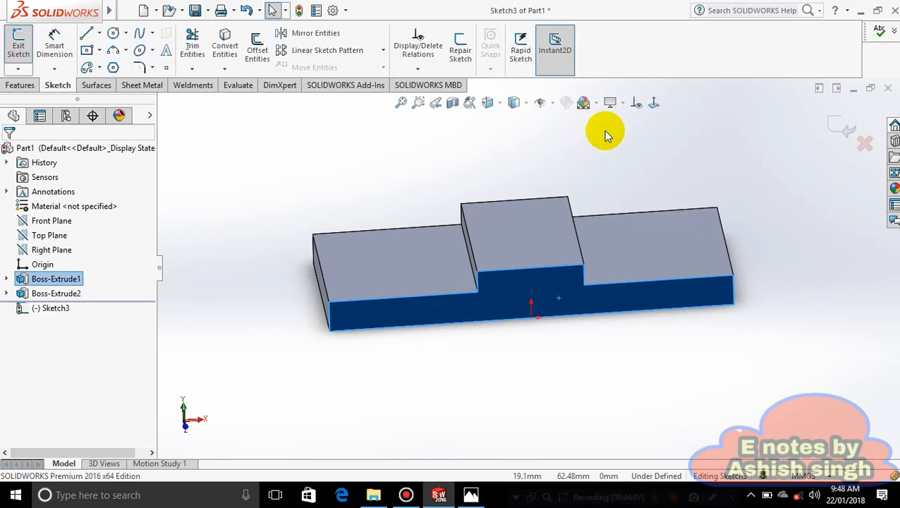
click(654, 103)
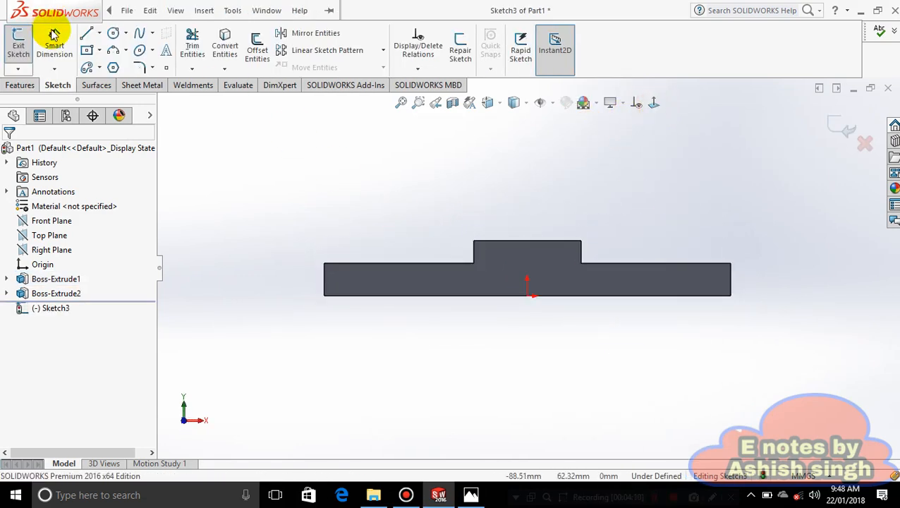
Sketch a 180° centerpoint arc centered on the origin, with both ends on the block's bottom edge
click(125, 50)
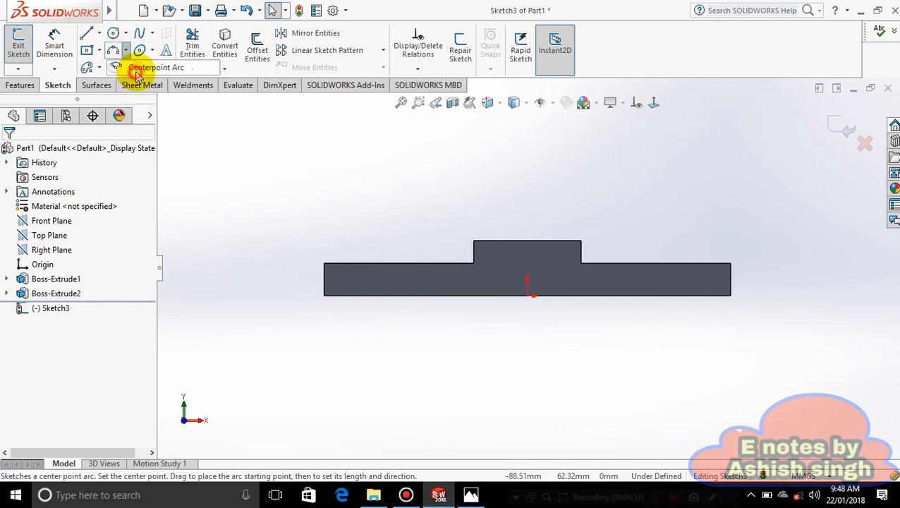
click(134, 67)
click(527, 296)
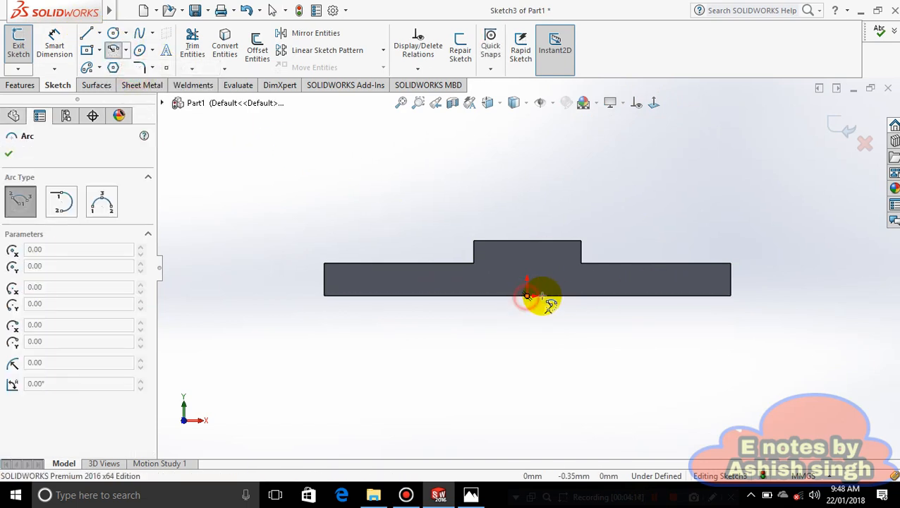
click(565, 295)
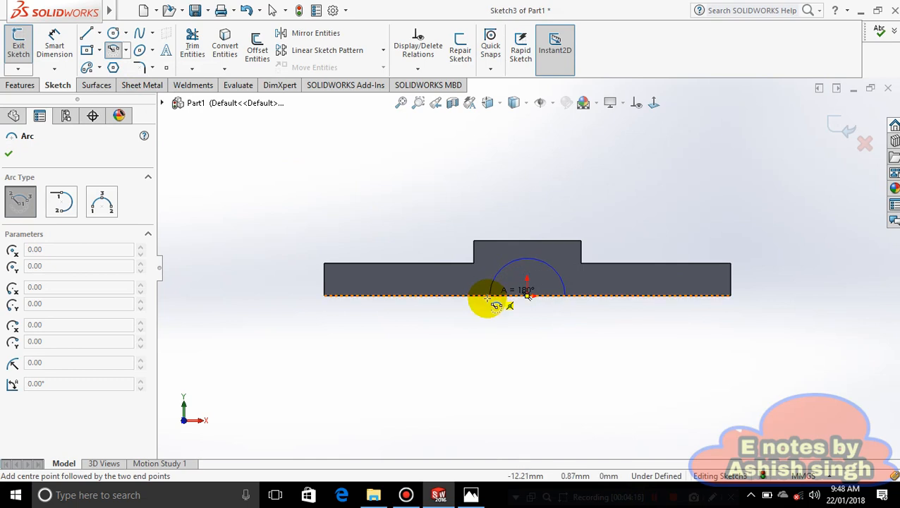
click(492, 301)
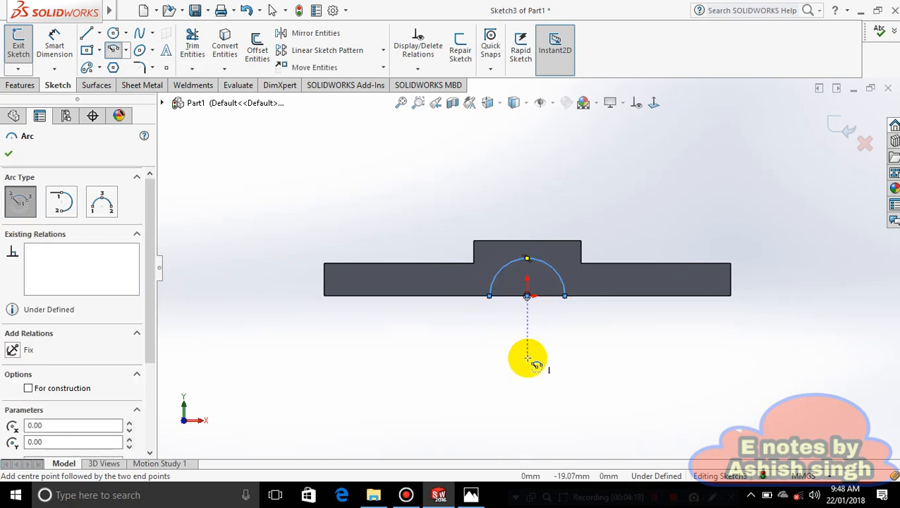
key(Escape)
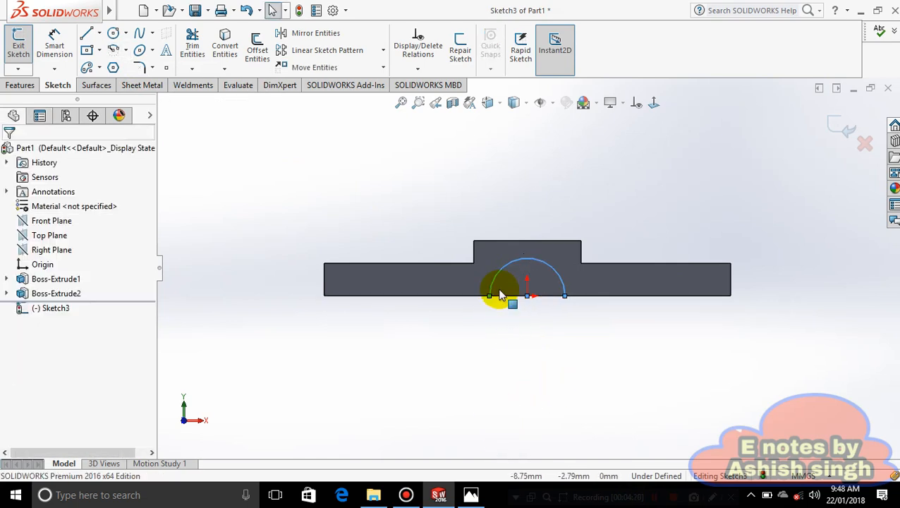
Compare the cutout with the reference drawing in Photos and trim away the semicircular arc in SOLIDWORKS
click(471, 495)
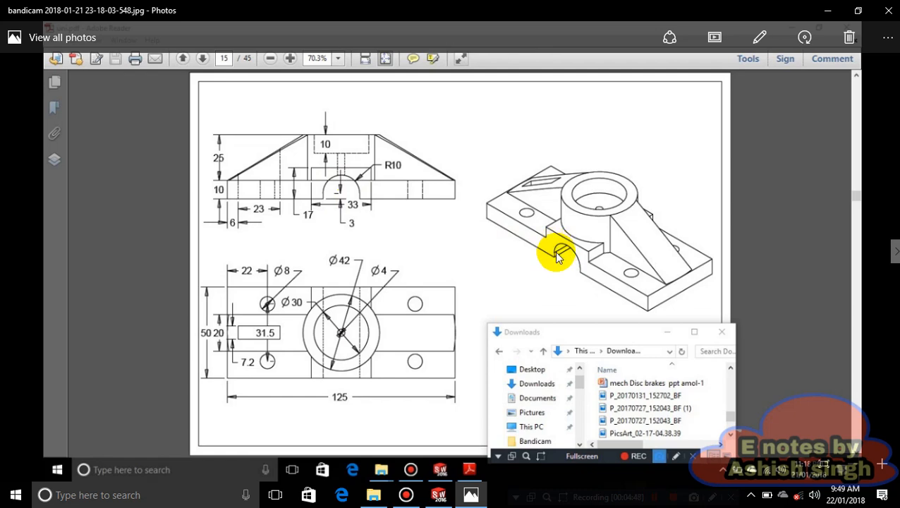
click(438, 494)
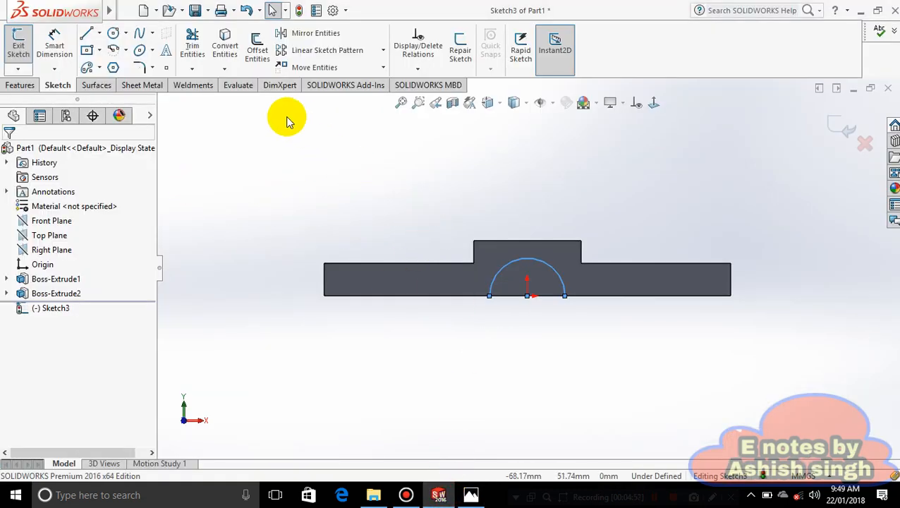
click(192, 44)
mouse_move(541, 275)
mouse_down()
mouse_move(506, 261)
mouse_move(519, 297)
mouse_up()
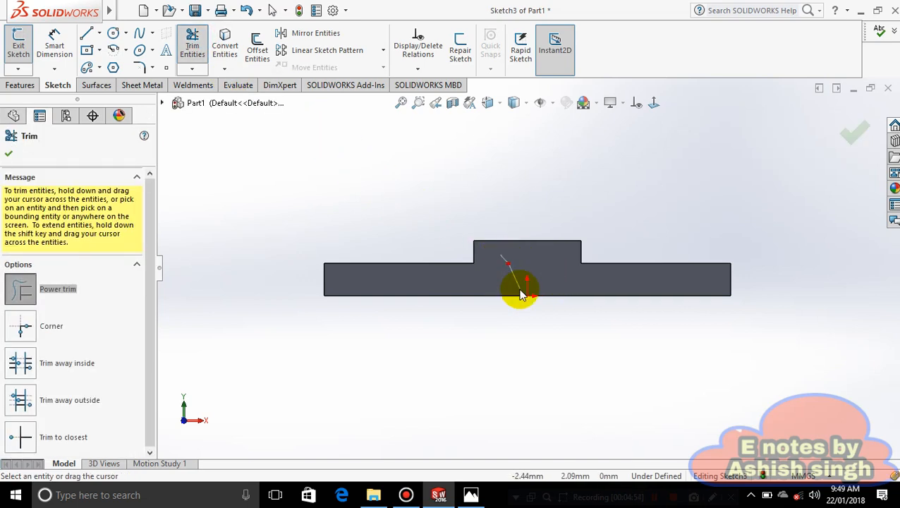
click(8, 153)
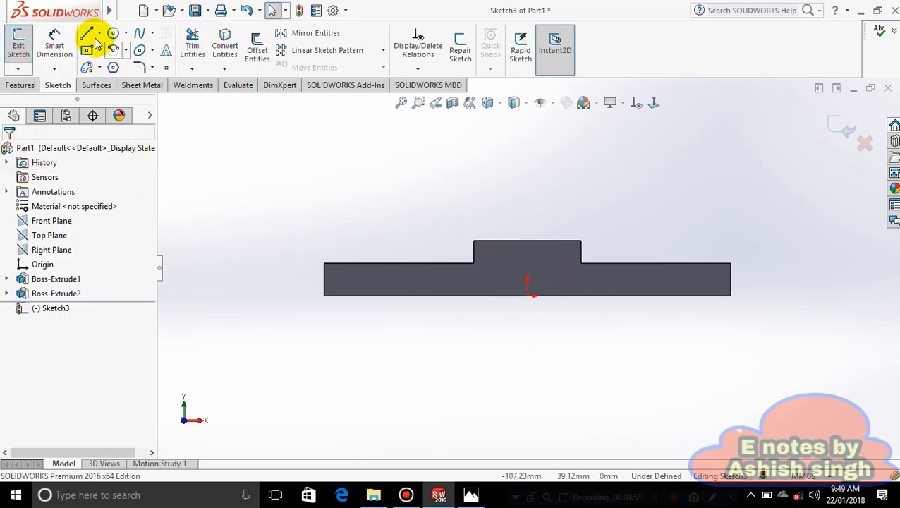
Sketch a three-sided line profile about 20 mm wide and 3.5 mm high, standing on the bottom edge around the origin
click(101, 35)
click(109, 54)
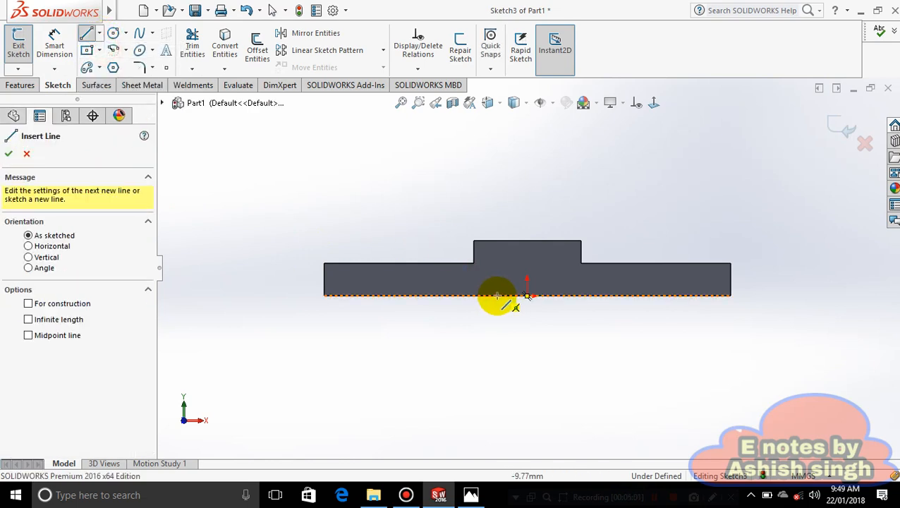
click(497, 288)
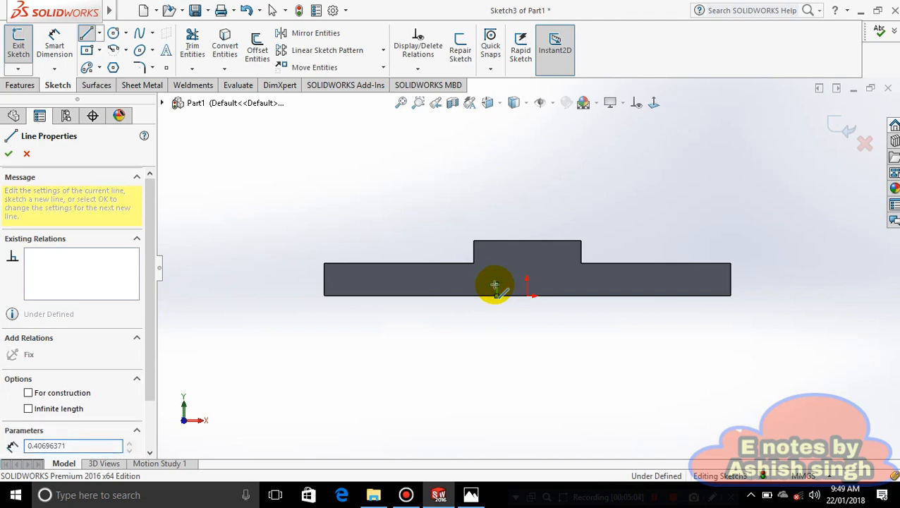
click(562, 287)
key(Escape)
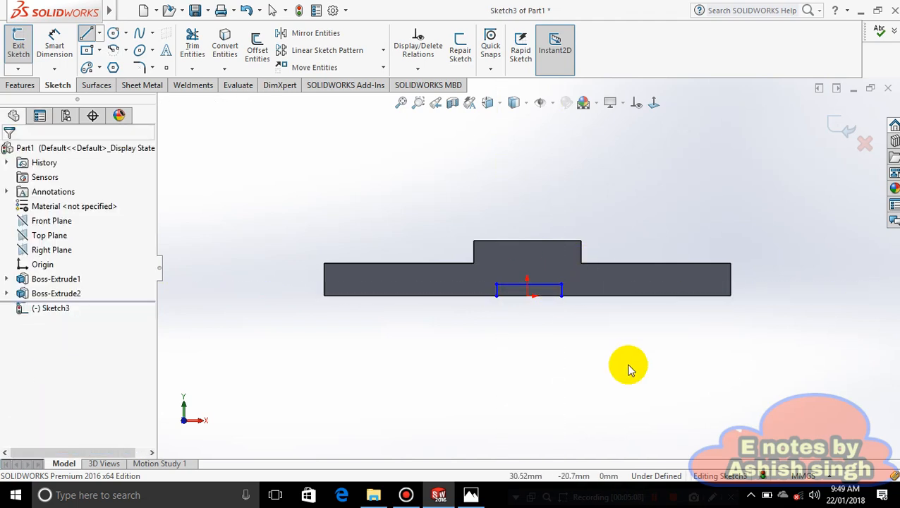
Center the line profile by aligning the midpoint of its horizontal line vertically with the origin
click(559, 362)
click(531, 288)
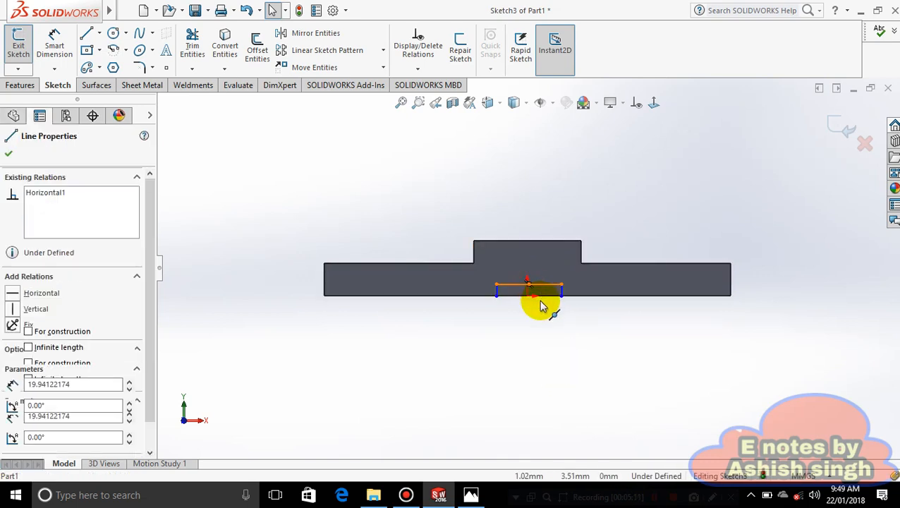
click(528, 293)
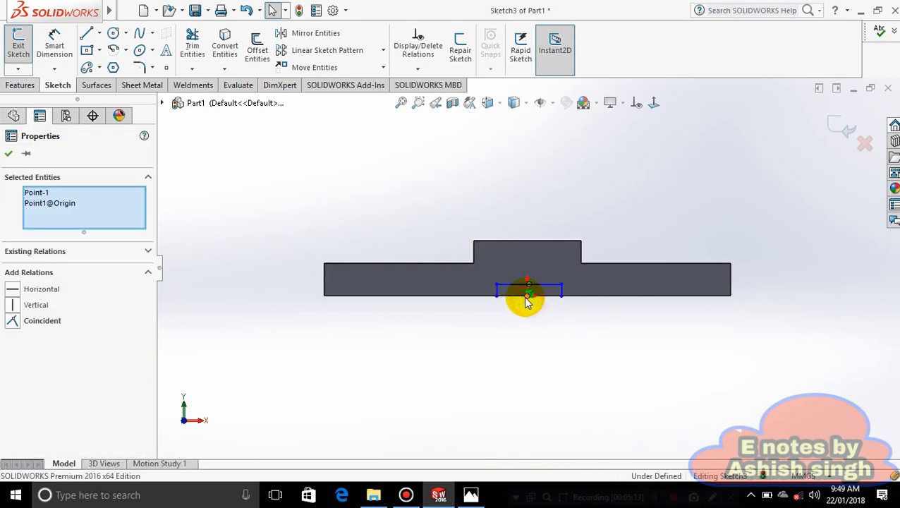
click(568, 247)
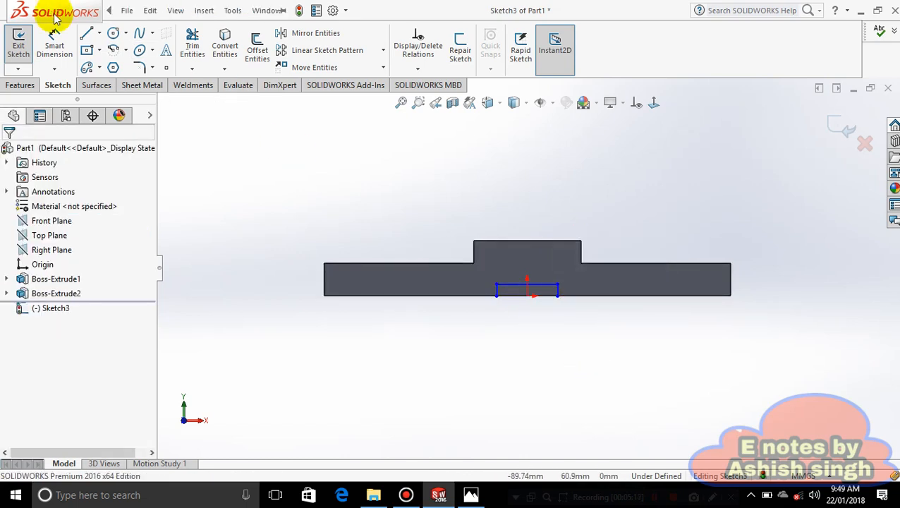
Sketch a centerpoint arc over the profile, centered on the horizontal line's midpoint and spanning between that line's endpoints
click(125, 51)
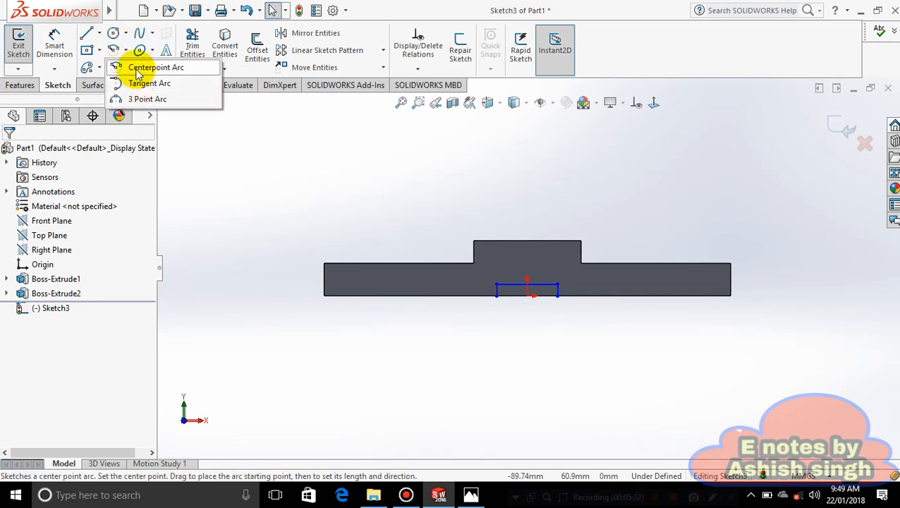
click(136, 68)
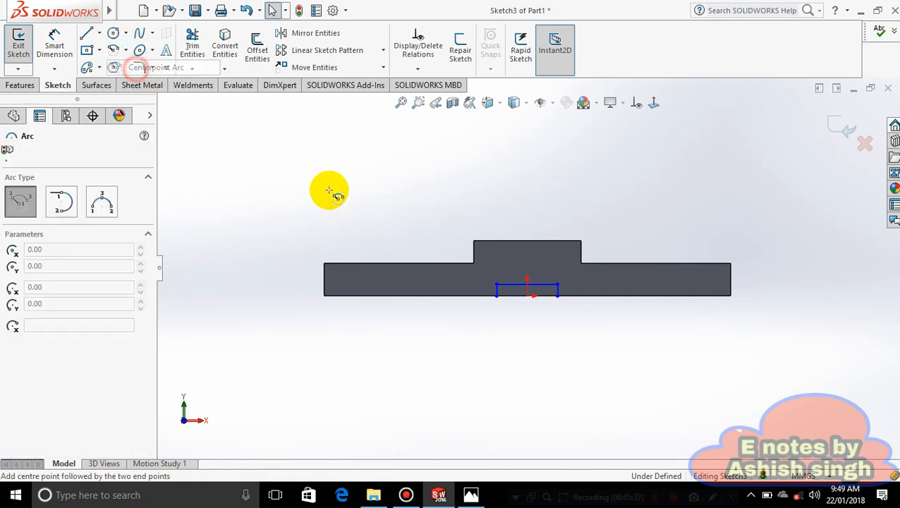
click(528, 283)
click(557, 285)
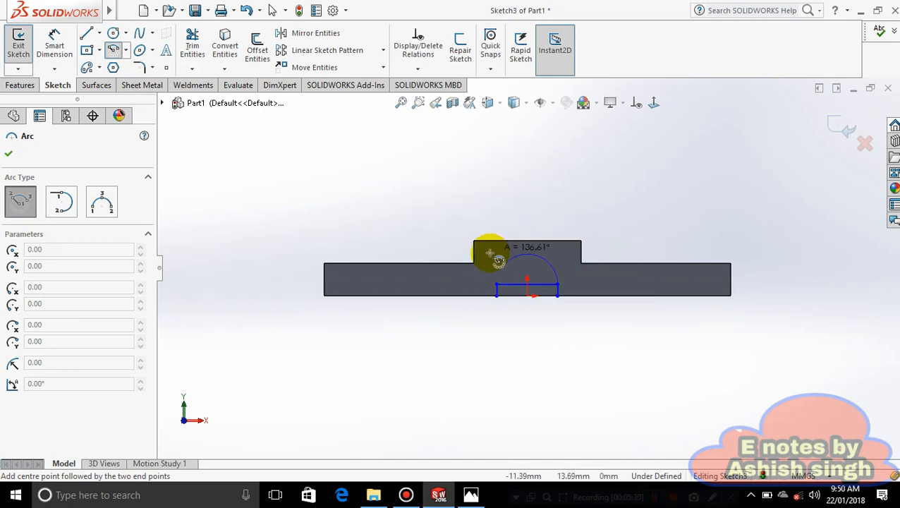
click(483, 282)
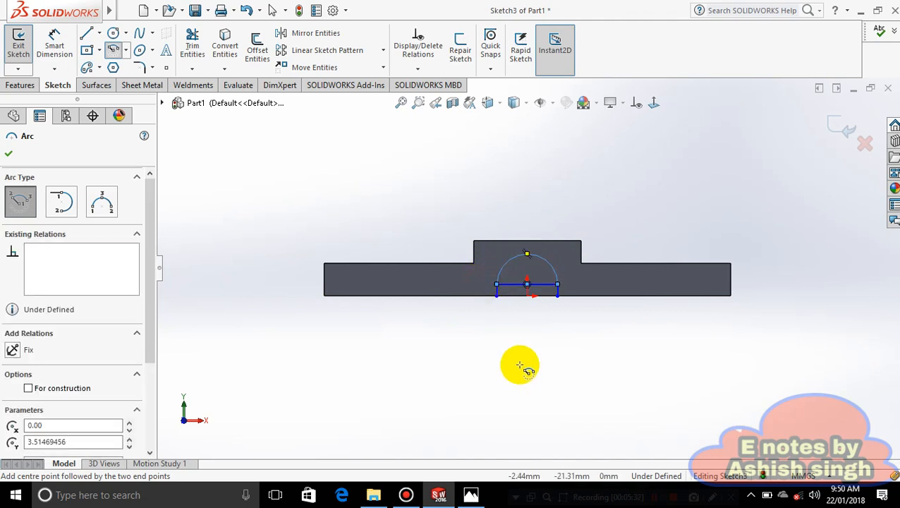
key(Escape)
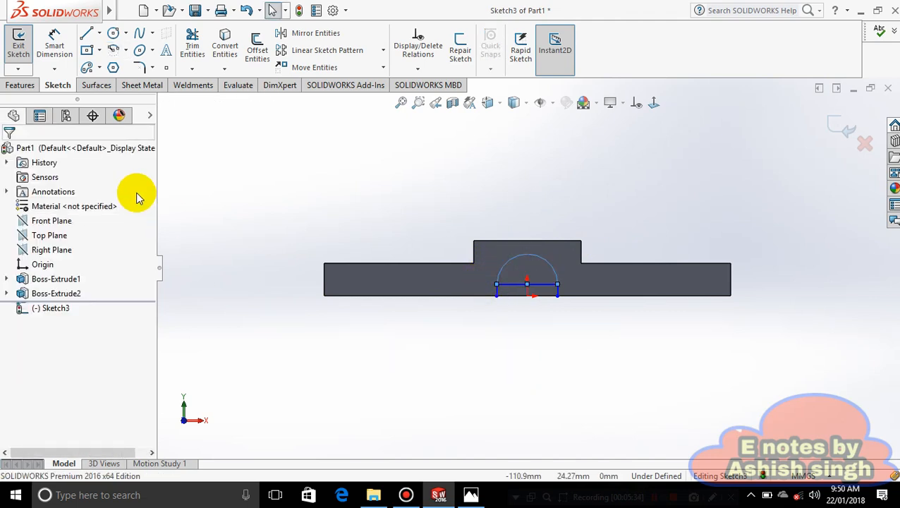
Dimension the arc's radius as 10 mm
click(55, 44)
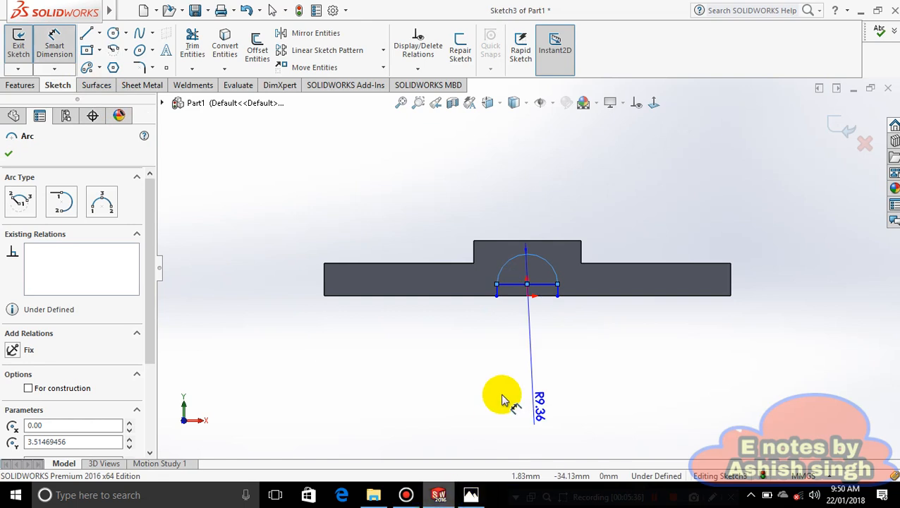
click(645, 189)
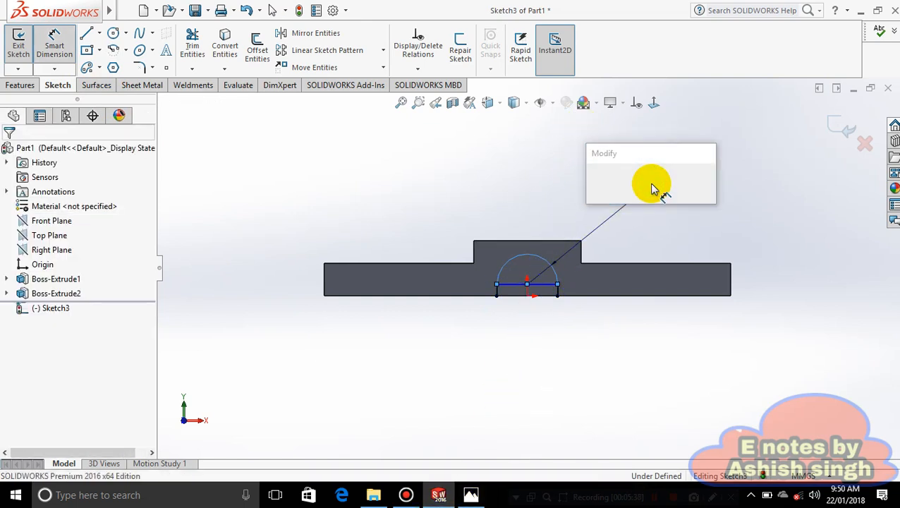
text(10)
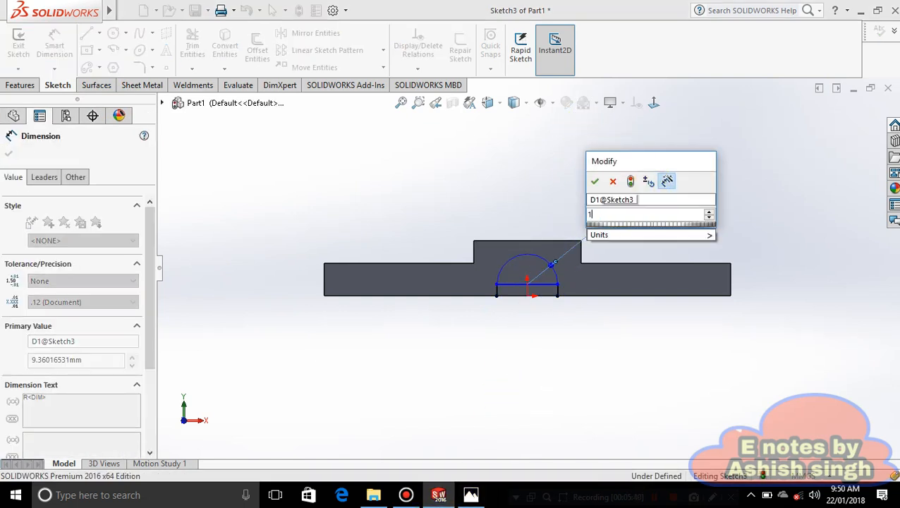
key(Return)
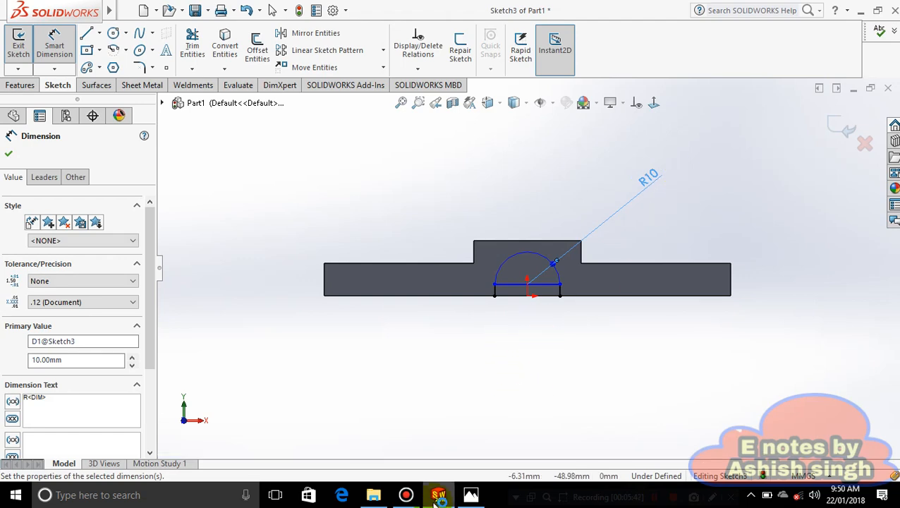
Check the reference drawing, and trim away the horizontal line beneath the R10 arc
click(469, 493)
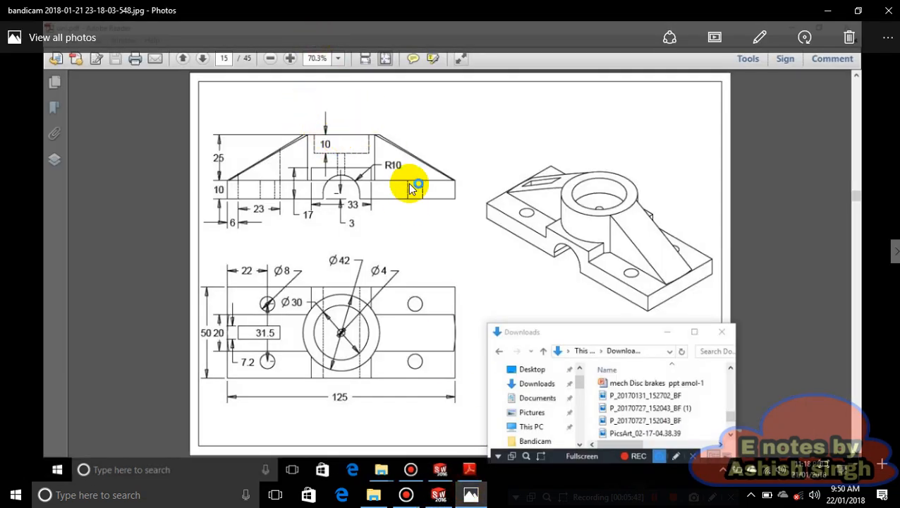
click(468, 495)
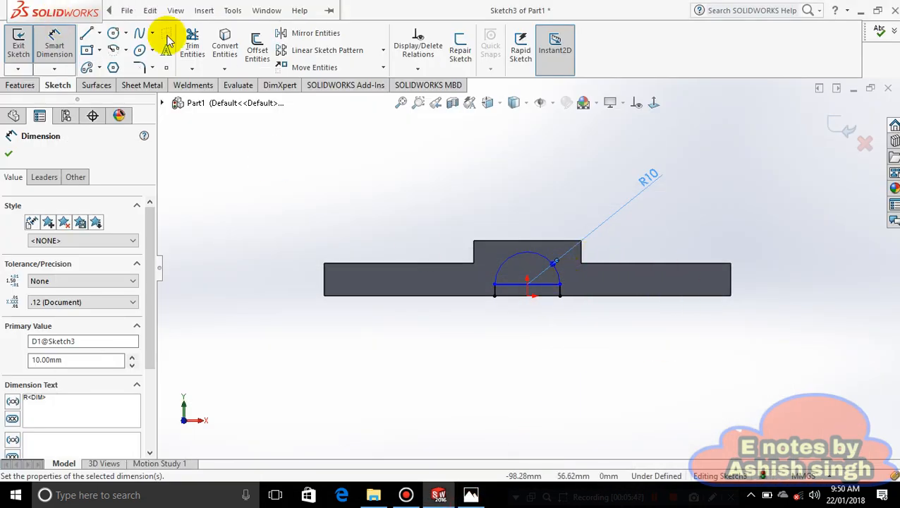
click(192, 45)
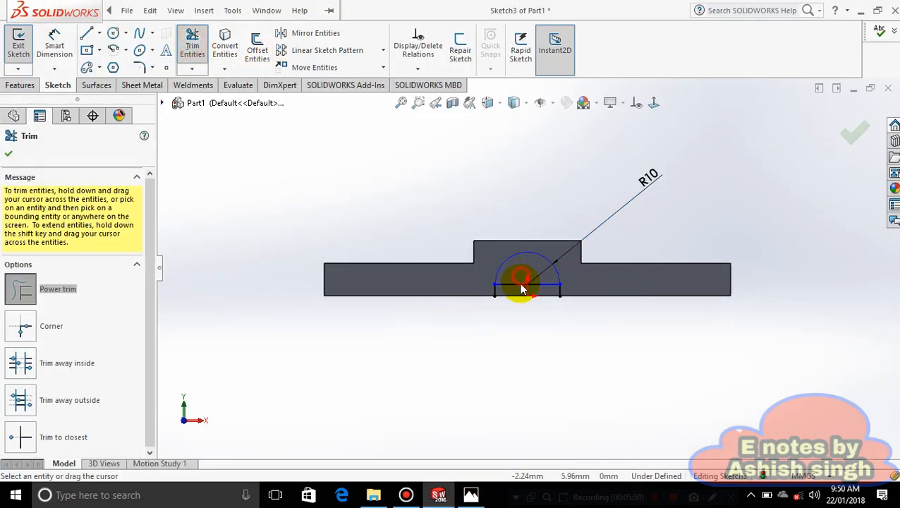
scroll(536, 323, down, 2)
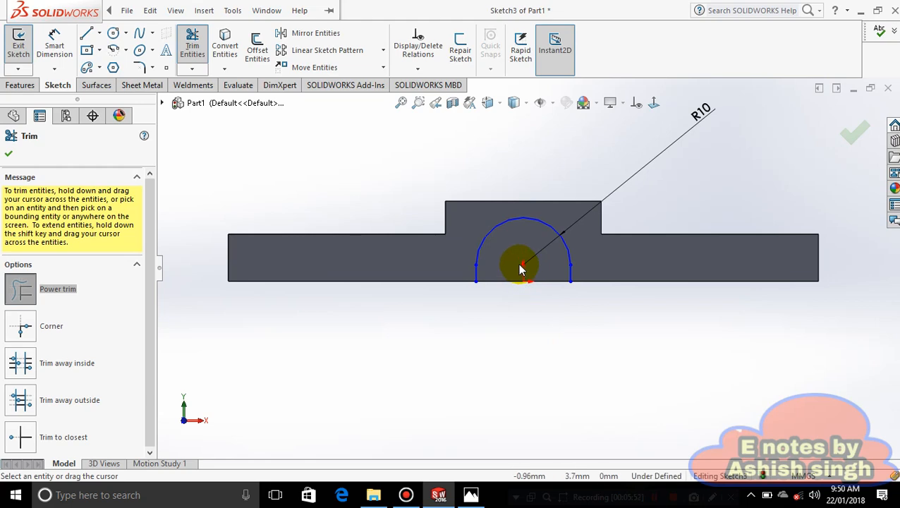
Close the arched profile with a line along the base's bottom edge between the lower ends of its two vertical lines
click(100, 33)
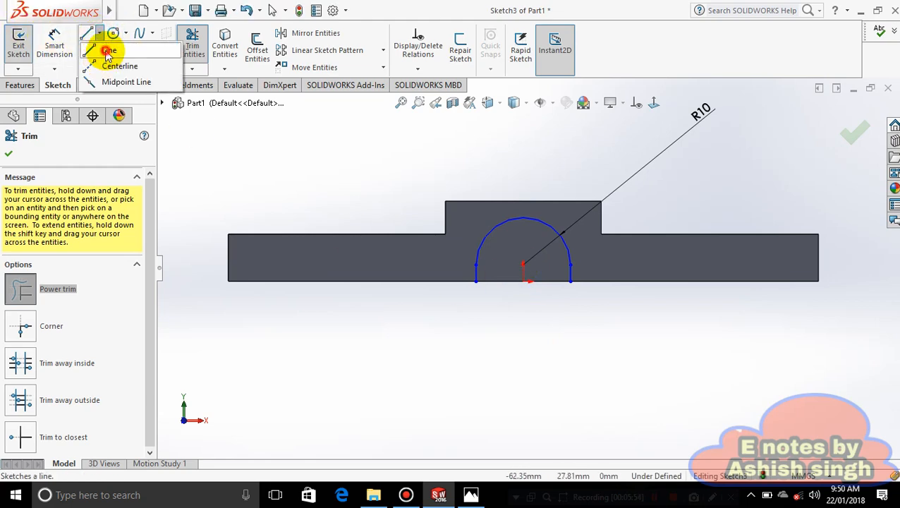
click(111, 54)
click(476, 281)
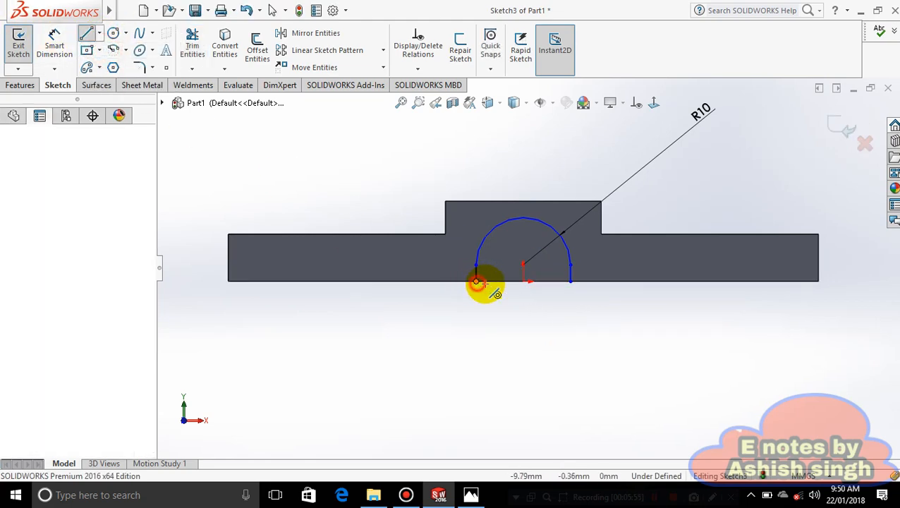
double_click(570, 281)
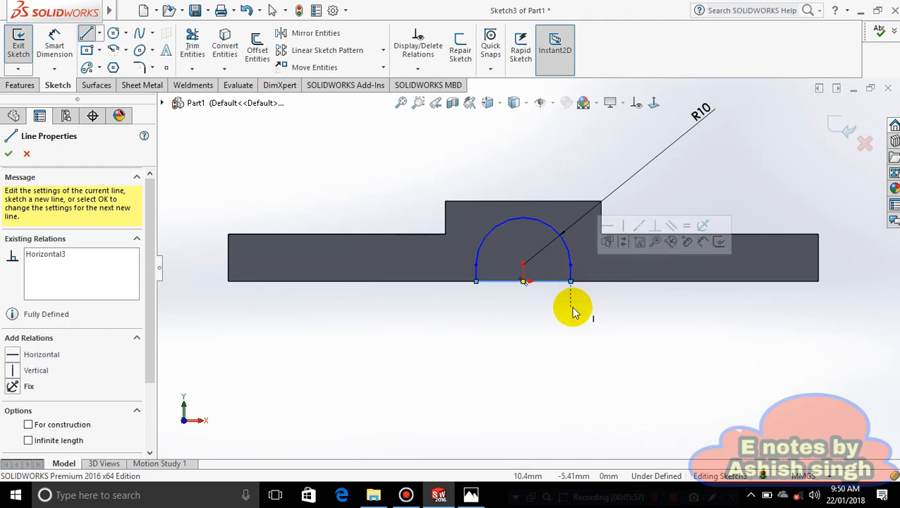
key(Escape)
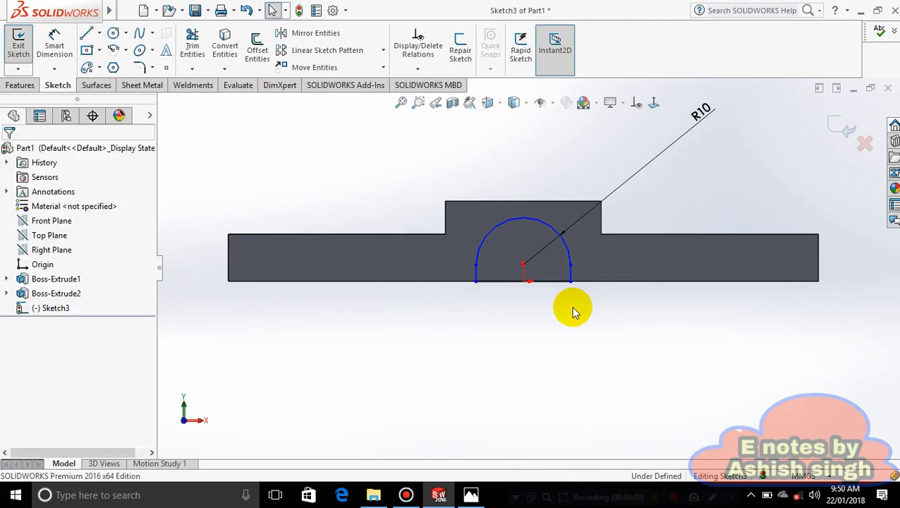
click(19, 84)
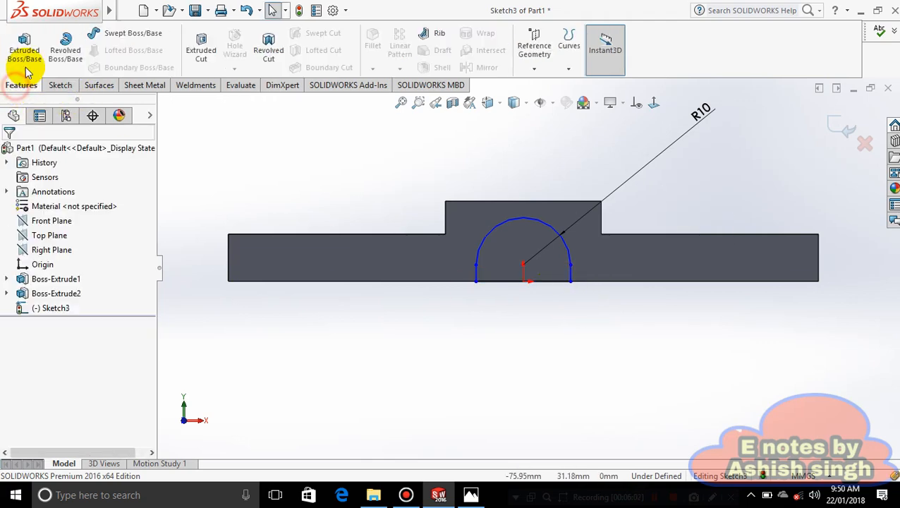
click(24, 49)
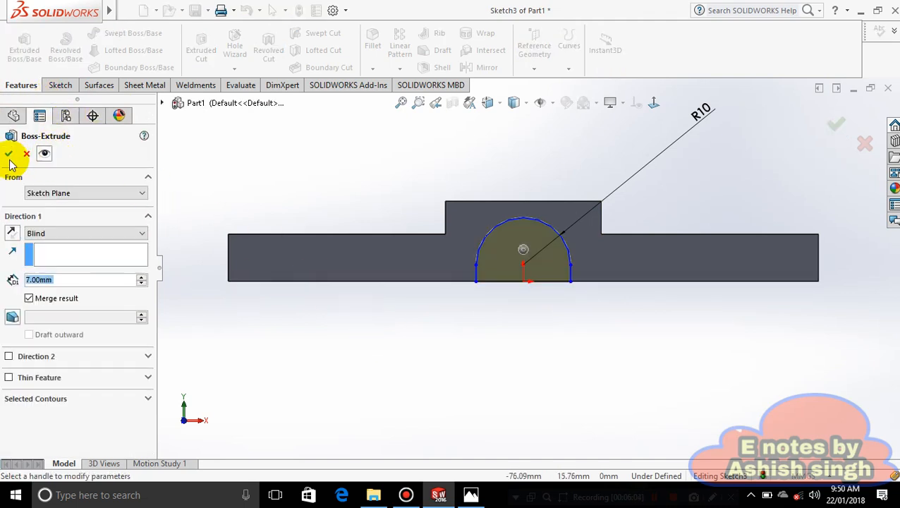
click(31, 153)
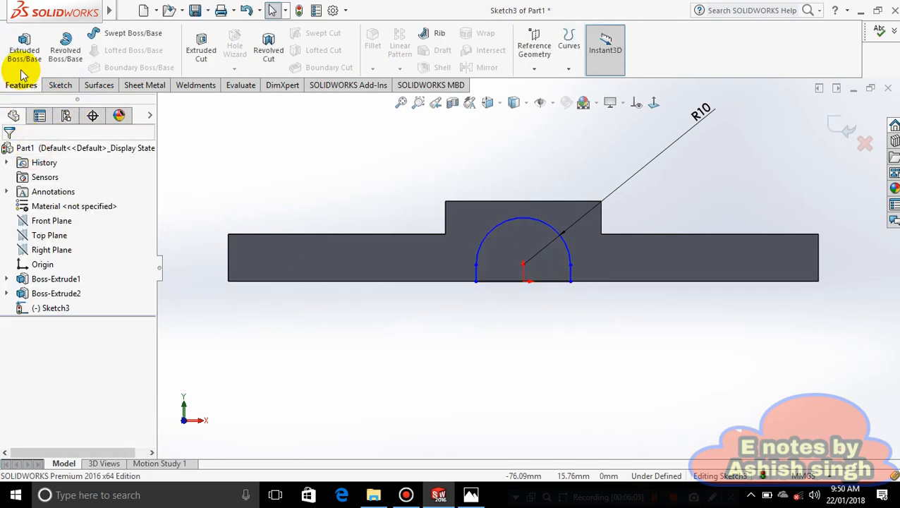
Cut-extrude the arched profile through the base and central block with a blind depth of 61 mm
click(211, 46)
middle_drag(591, 376, 661, 397)
click(592, 263)
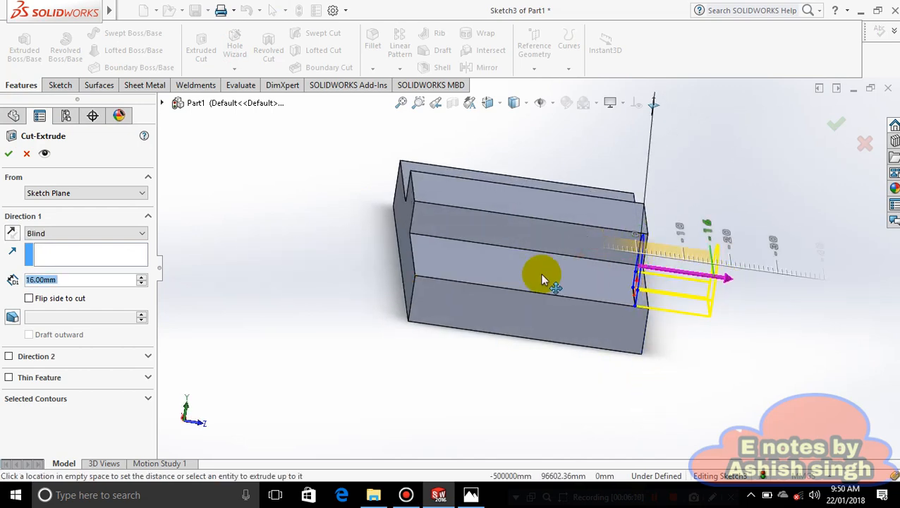
click(363, 266)
middle_drag(528, 322, 454, 321)
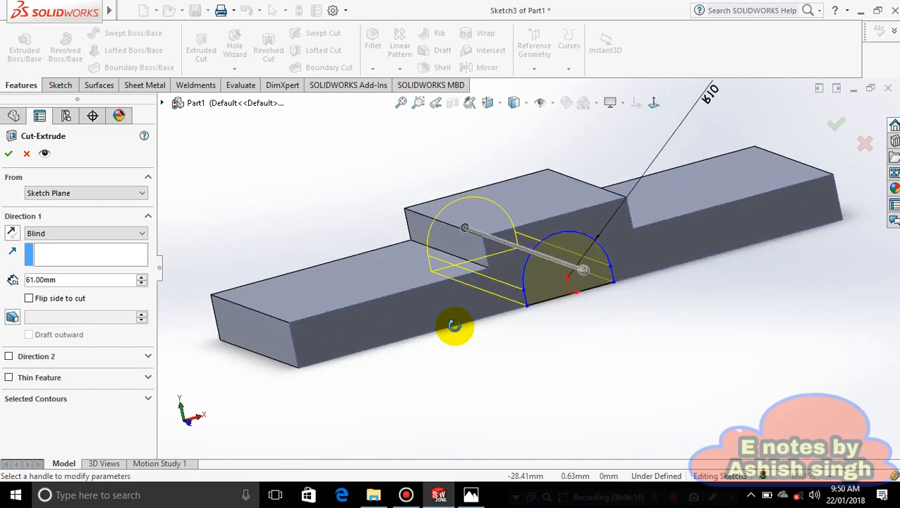
click(9, 153)
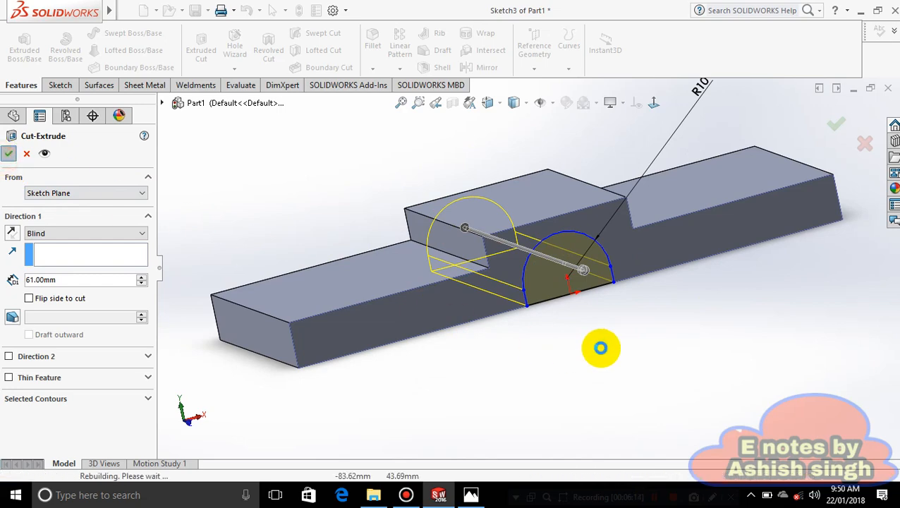
middle_drag(602, 363, 562, 379)
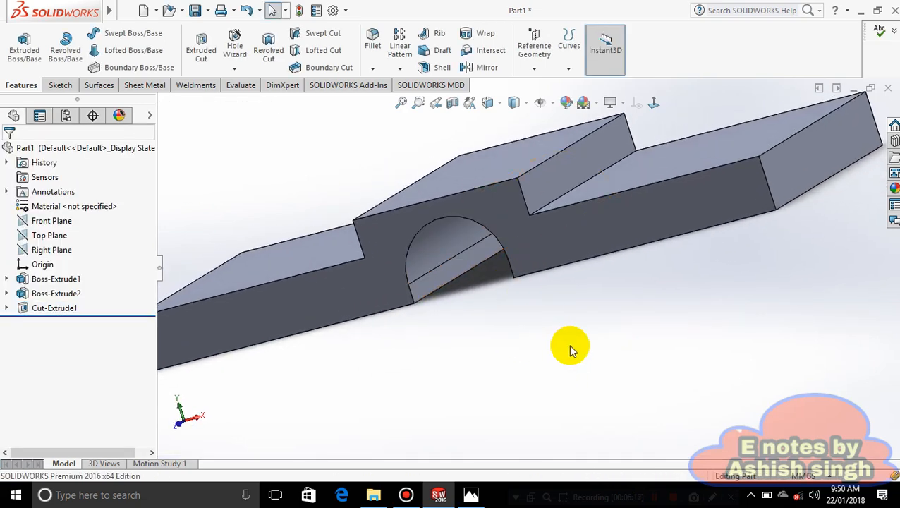
scroll(570, 349, up, 4)
mouse_move(570, 347)
middle_down()
mouse_move(632, 310)
mouse_move(524, 317)
mouse_move(588, 332)
mouse_move(579, 349)
middle_up()
Consult the reference drawing, and start a sketch on the central block's top face, viewed normal to it
click(470, 494)
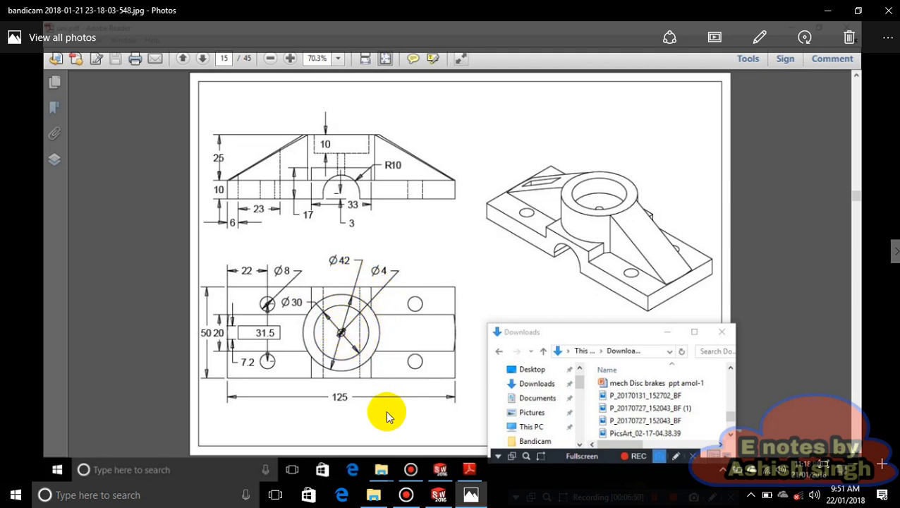
click(439, 497)
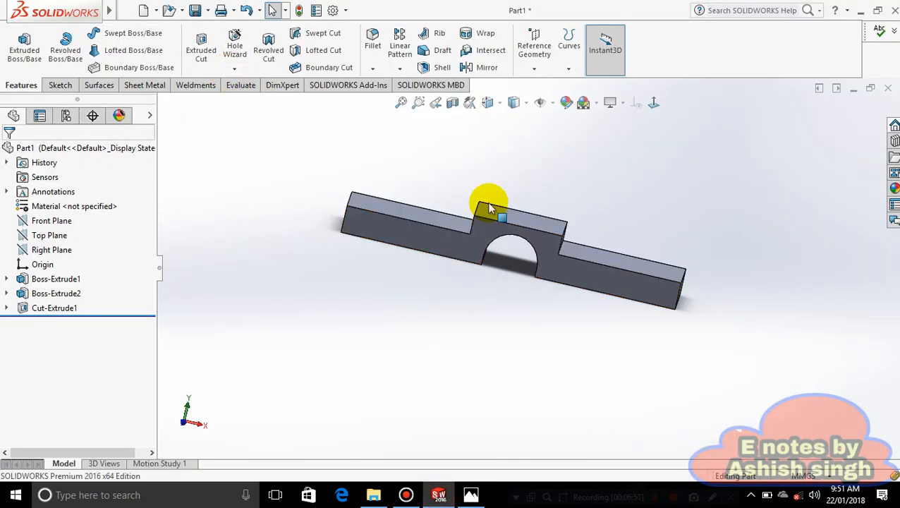
middle_drag(488, 201, 524, 219)
right_click(522, 217)
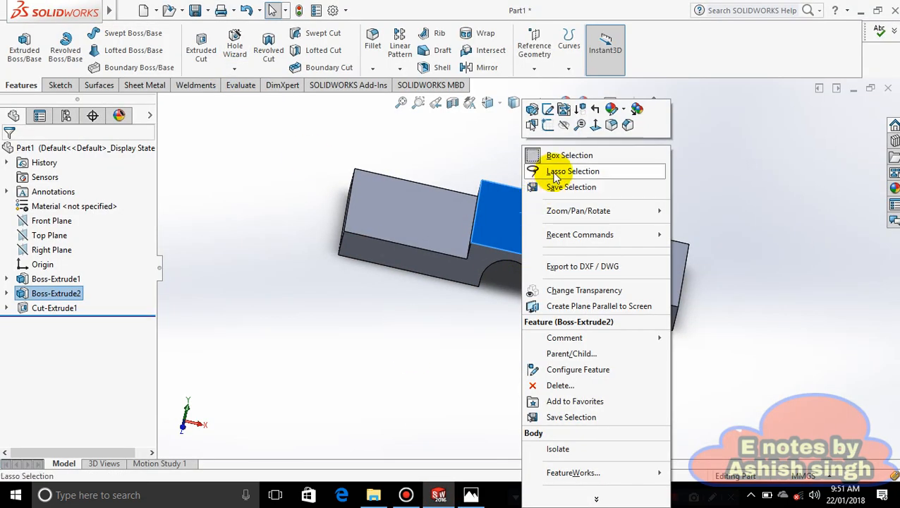
click(551, 111)
click(655, 106)
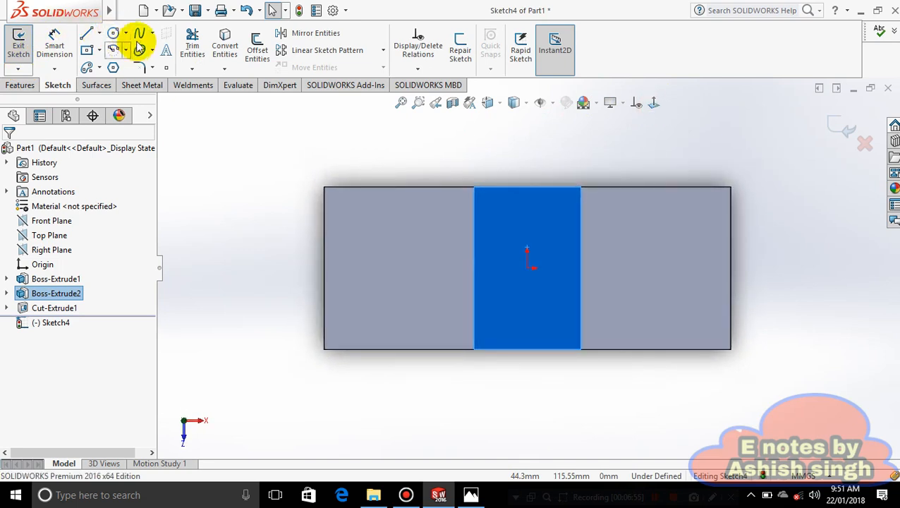
Sketch two concentric circles centered on the origin, about 46 mm and 33.5 mm in diameter
click(125, 33)
click(138, 51)
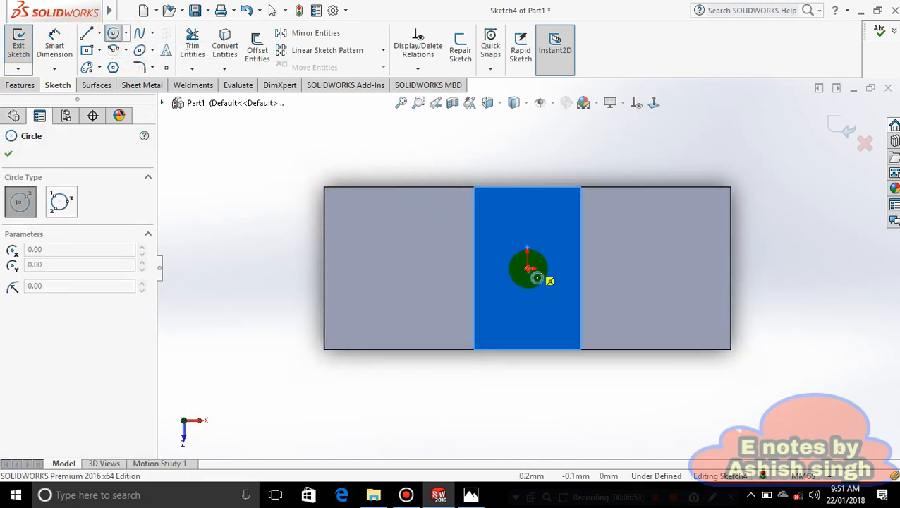
mouse_move(527, 269)
mouse_down()
mouse_move(592, 311)
mouse_move(595, 302)
mouse_move(586, 308)
mouse_up()
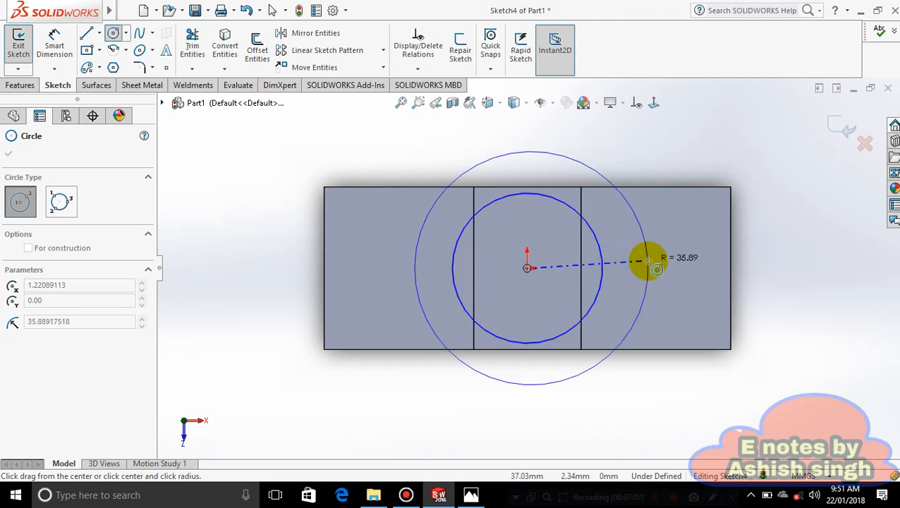
key(Escape)
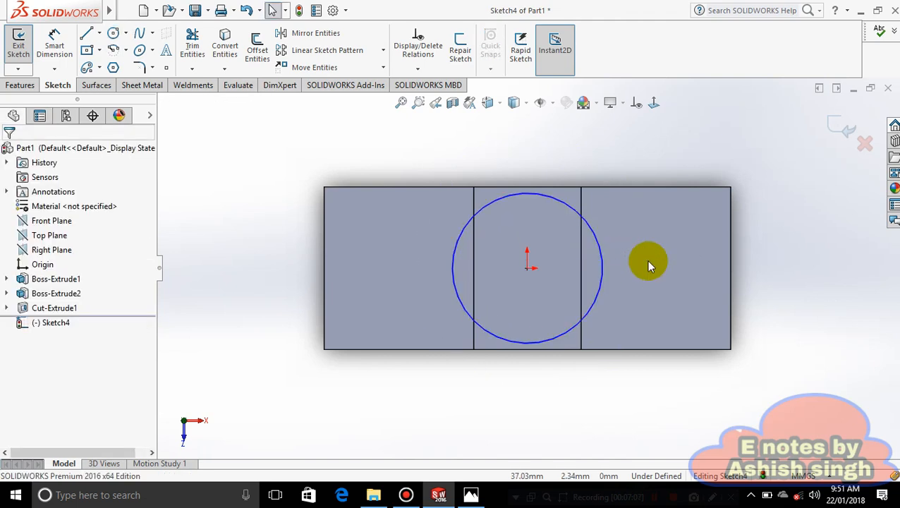
click(115, 34)
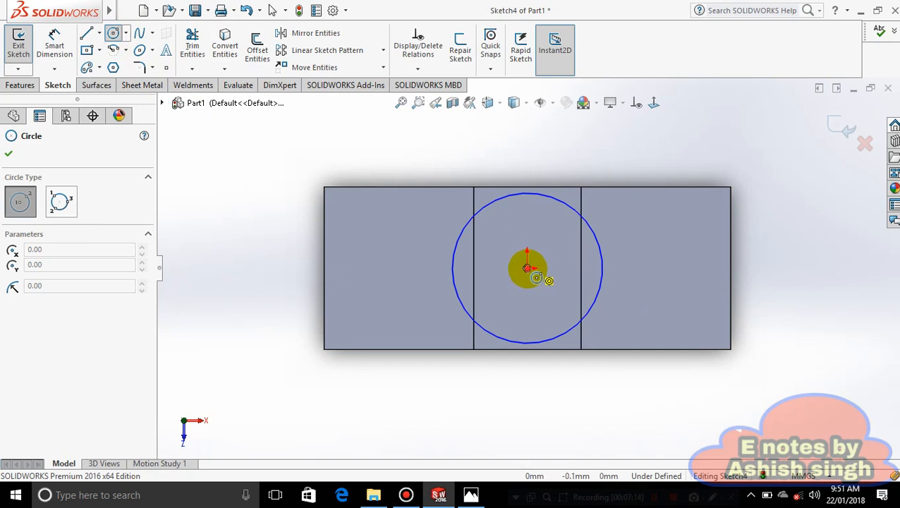
click(527, 268)
click(564, 308)
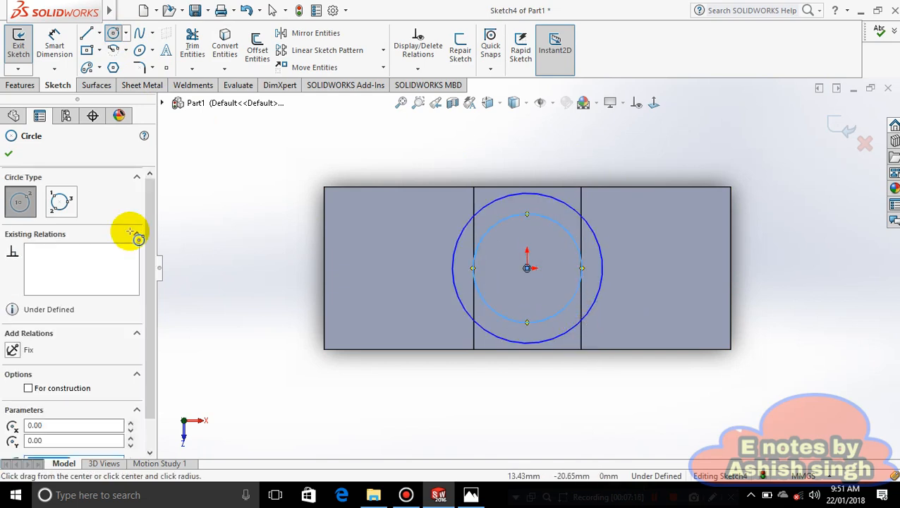
click(9, 153)
Dimension the inner circle's diameter as 33 mm
click(51, 55)
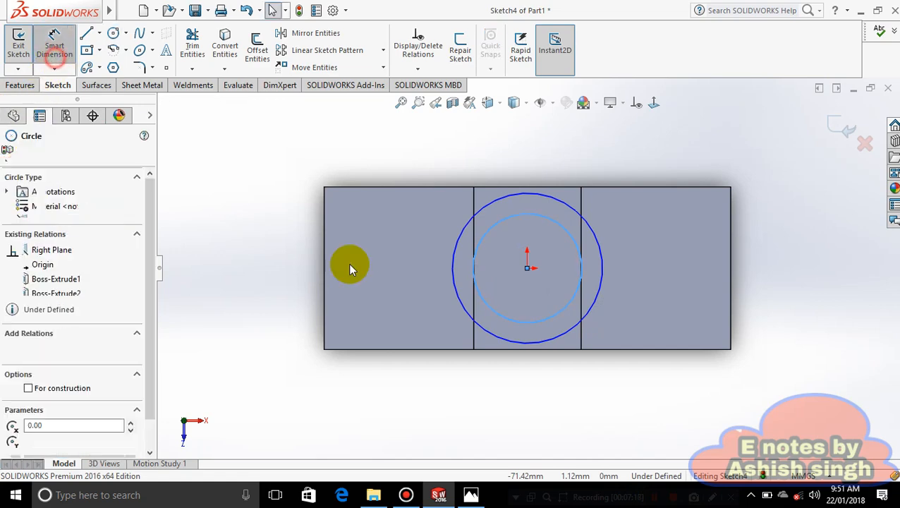
click(566, 227)
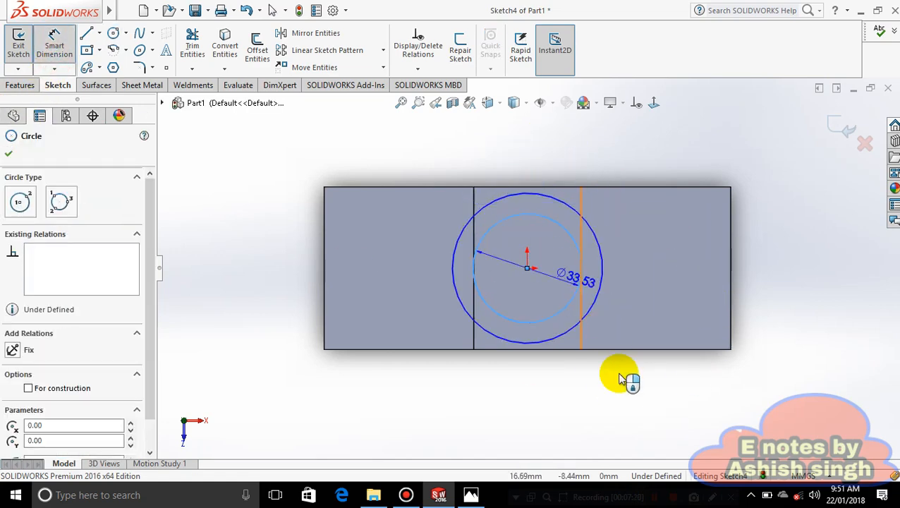
click(428, 408)
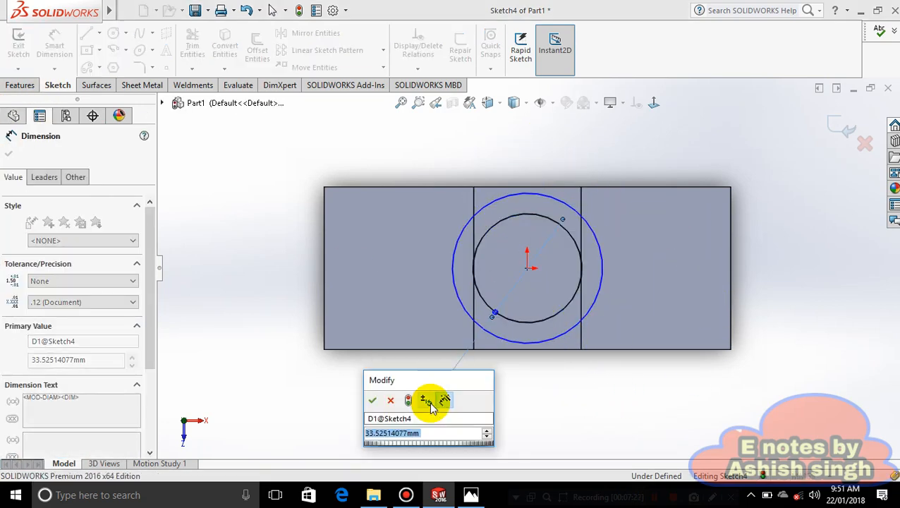
text(33)
key(Return)
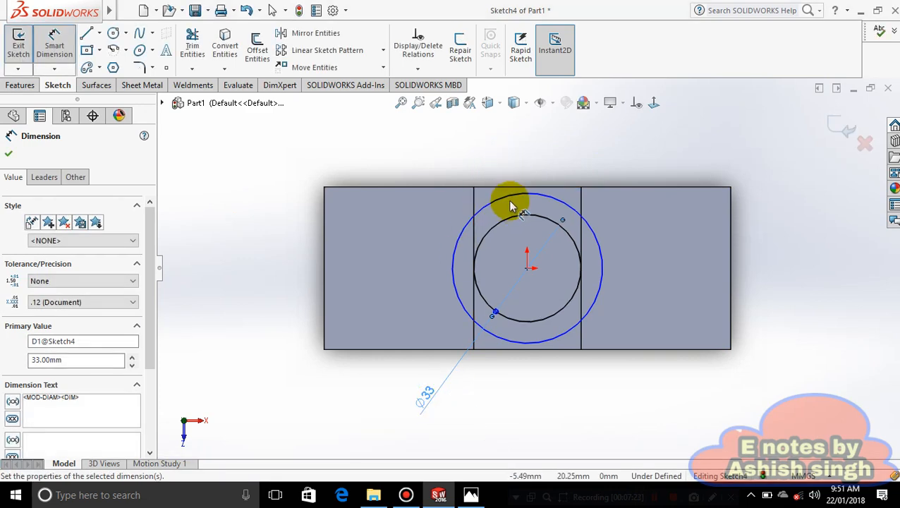
Dimension the outer circle's diameter as 42 mm
click(514, 192)
click(505, 144)
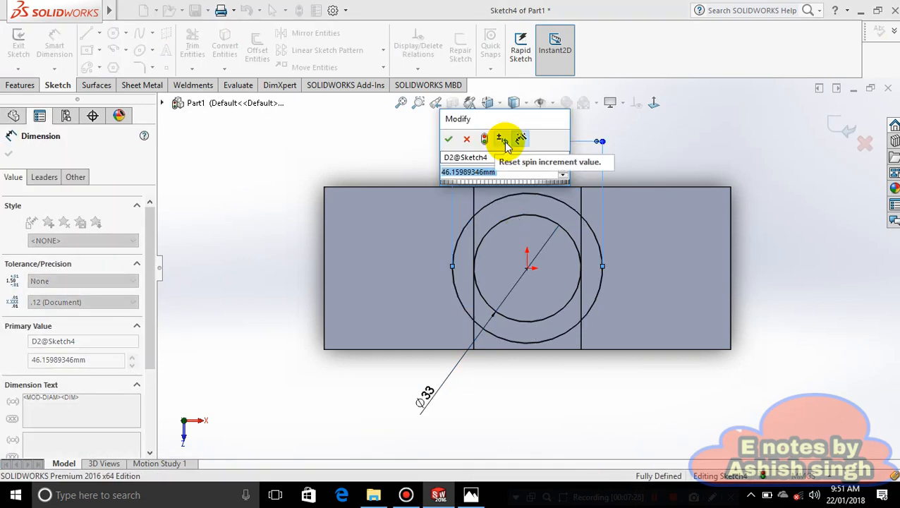
key(Return)
text(42)
key(Return)
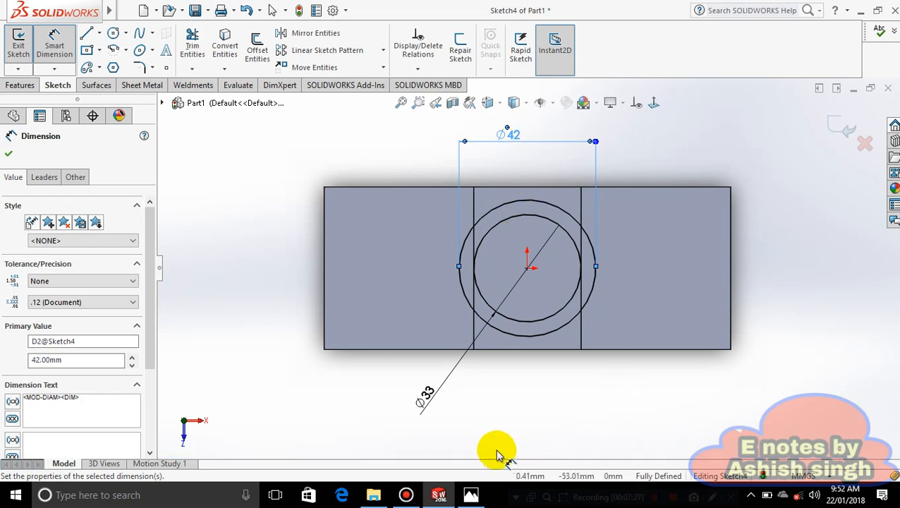
Check the reference drawing, and set the inner circle's diameter dimension to 30 mm
click(471, 496)
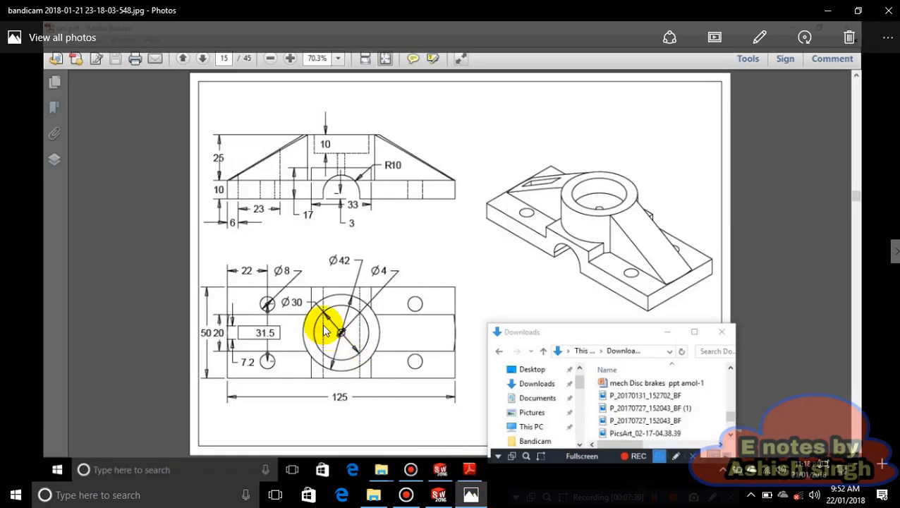
click(469, 494)
click(548, 304)
click(423, 383)
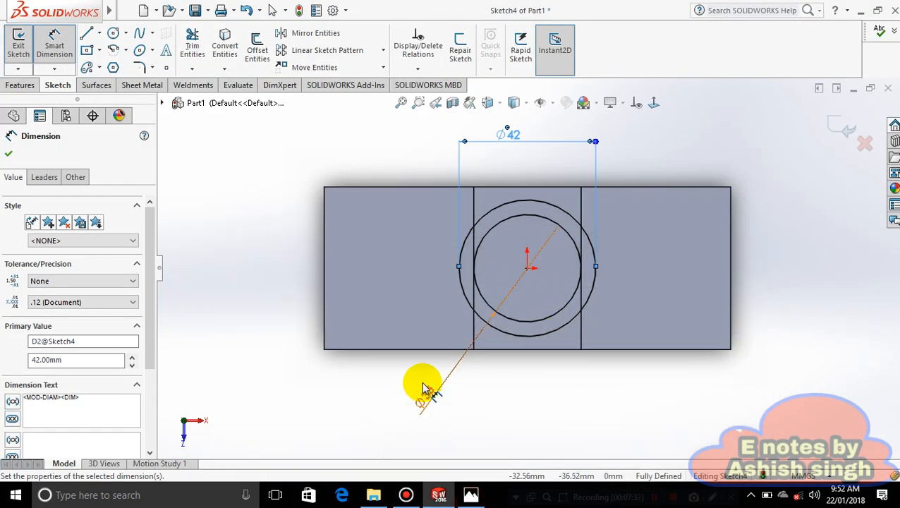
click(431, 397)
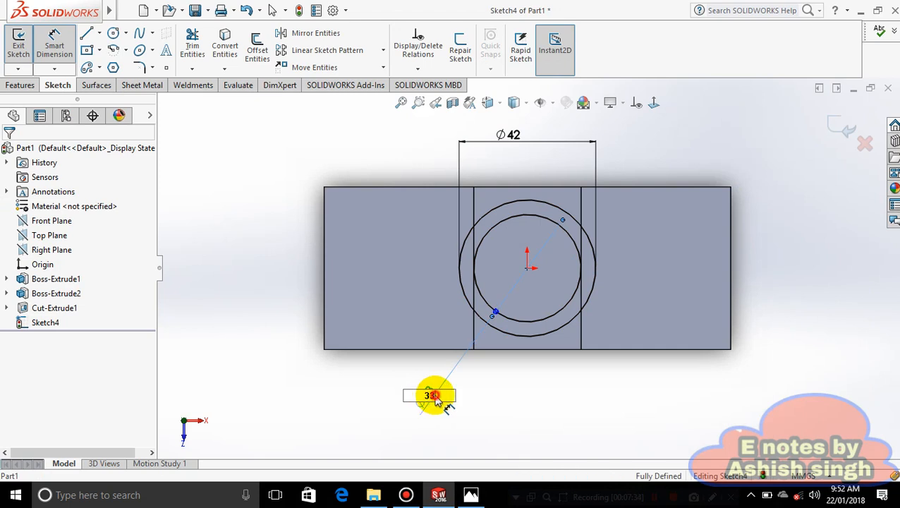
text(30)
key(Return)
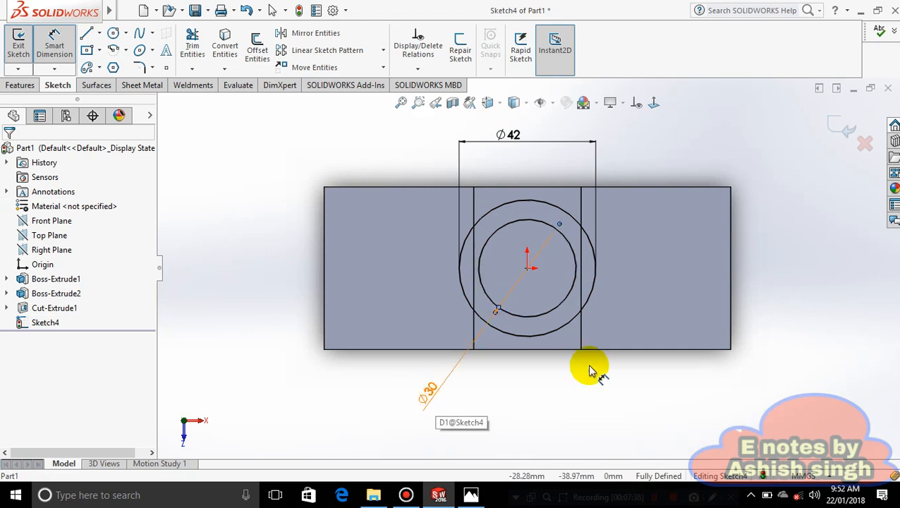
Check the reference drawing, and extrude the ring between the Ø30 and Ø42 circles upward by 25-7 mm from the central block's top face
click(15, 85)
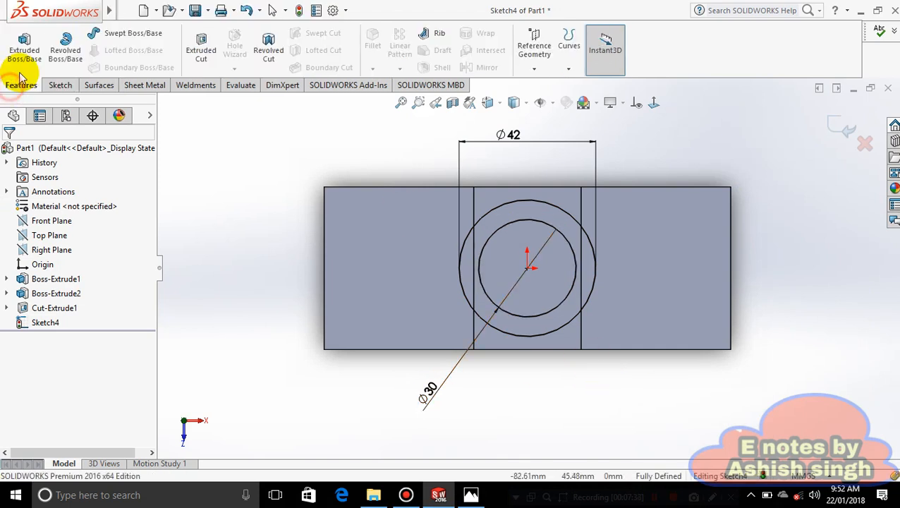
click(24, 49)
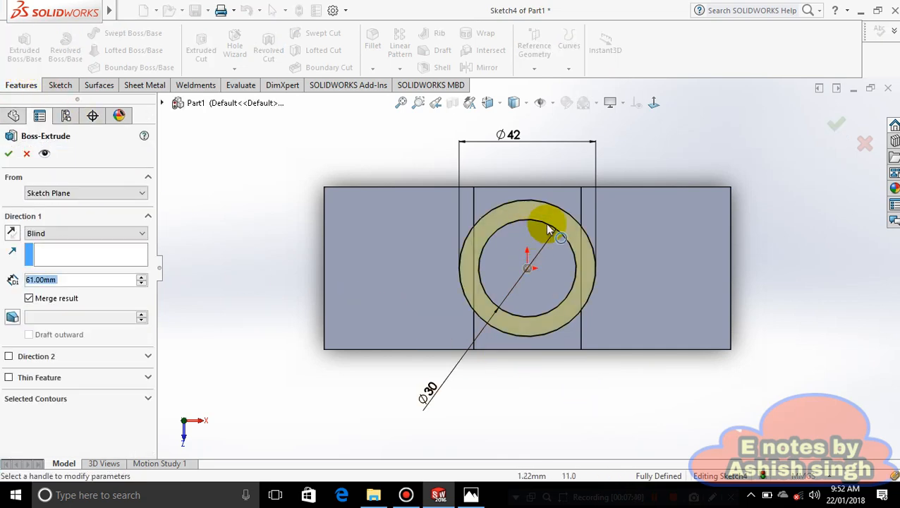
middle_drag(567, 371, 569, 338)
scroll(572, 340, up, 1)
scroll(536, 268, up, 2)
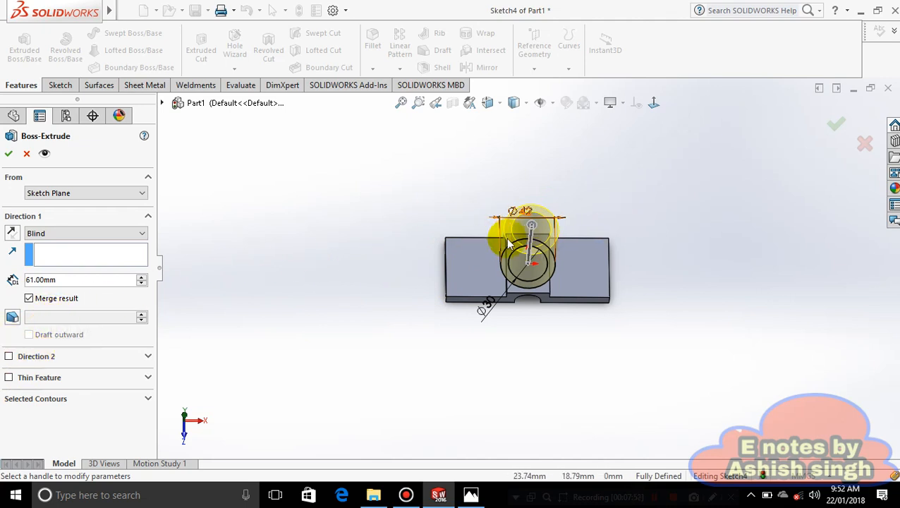
scroll(519, 233, down, 3)
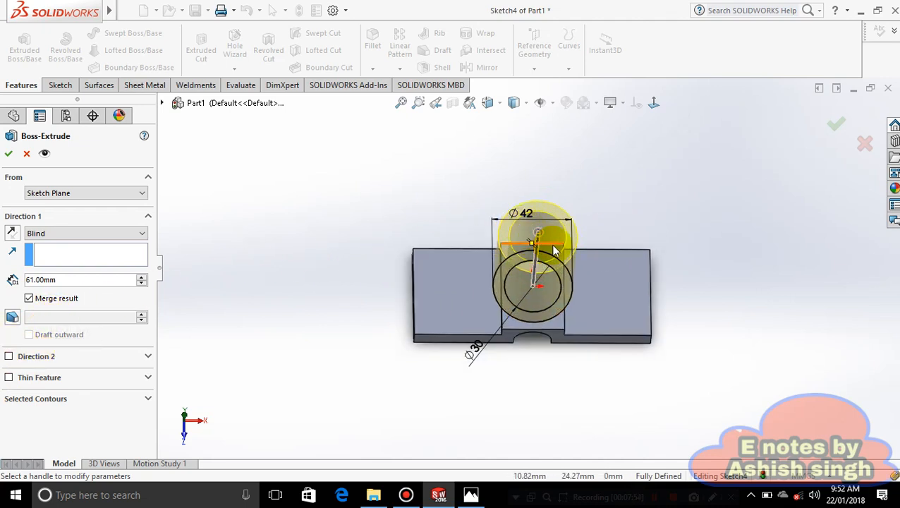
click(467, 496)
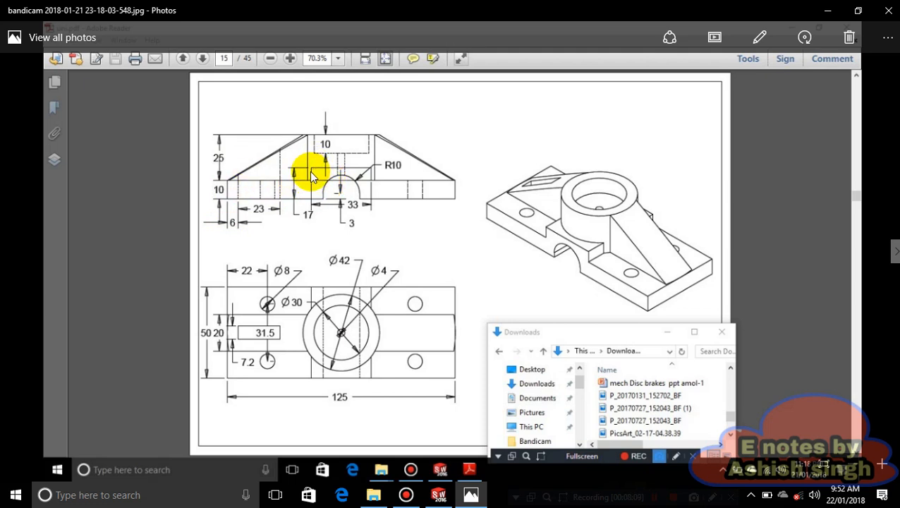
click(438, 494)
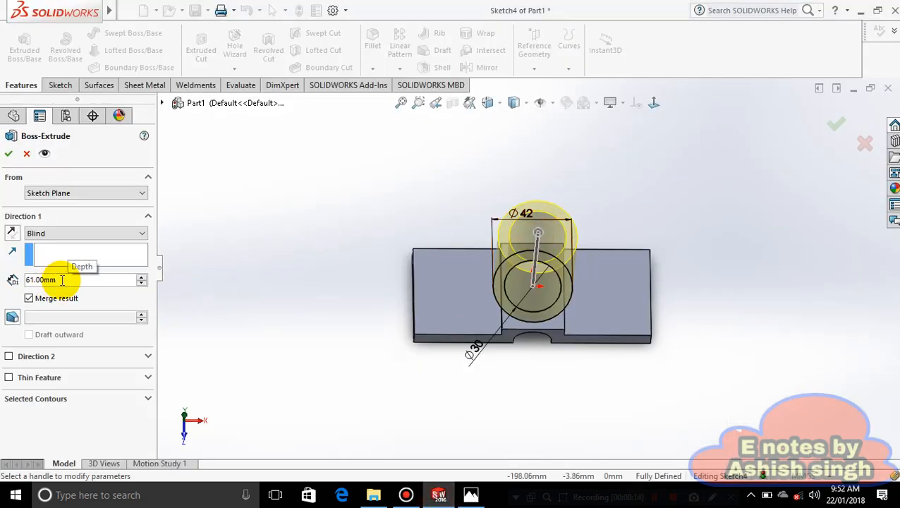
key(BackSpace)
key(BackSpace)
key(BackSpace)
key(BackSpace)
key(BackSpace)
key(BackSpace)
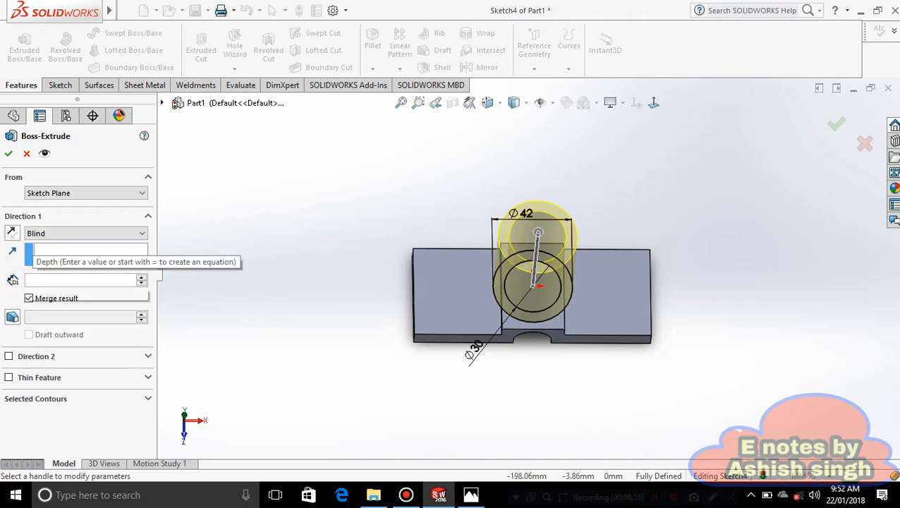
text(25-7)
key(Return)
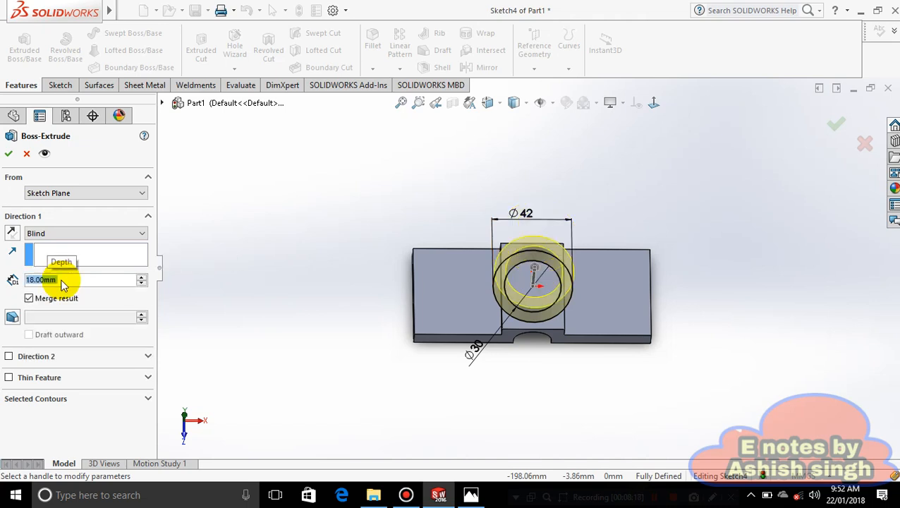
click(9, 155)
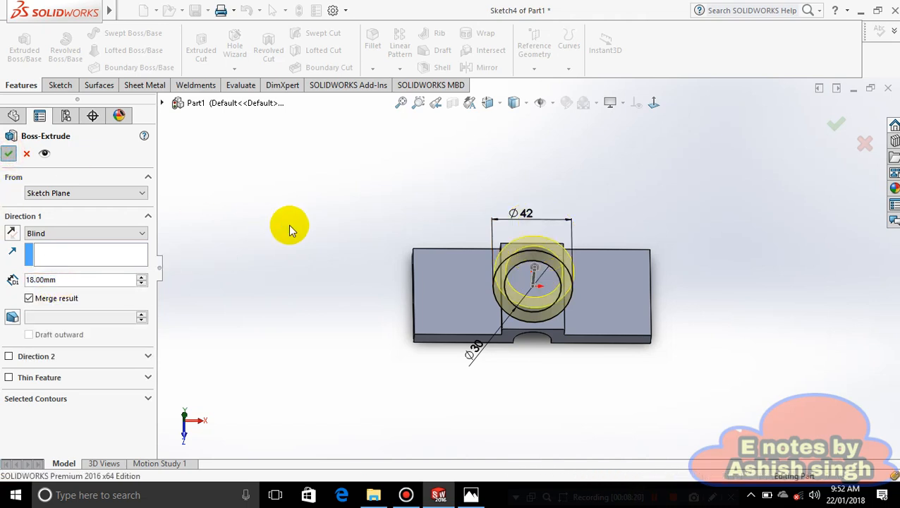
middle_drag(288, 225, 608, 275)
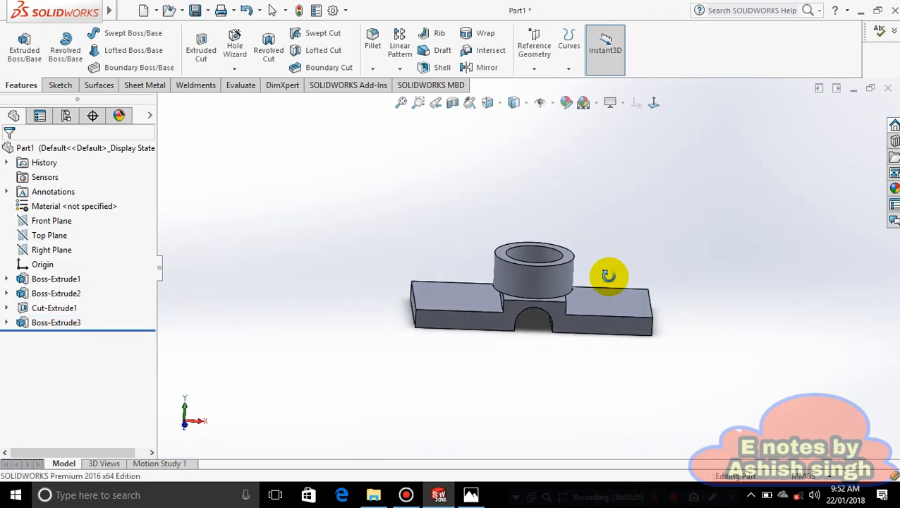
Check the boss height in the reference drawing, and delete the ring extrusion together with its two-circle sketch
click(471, 494)
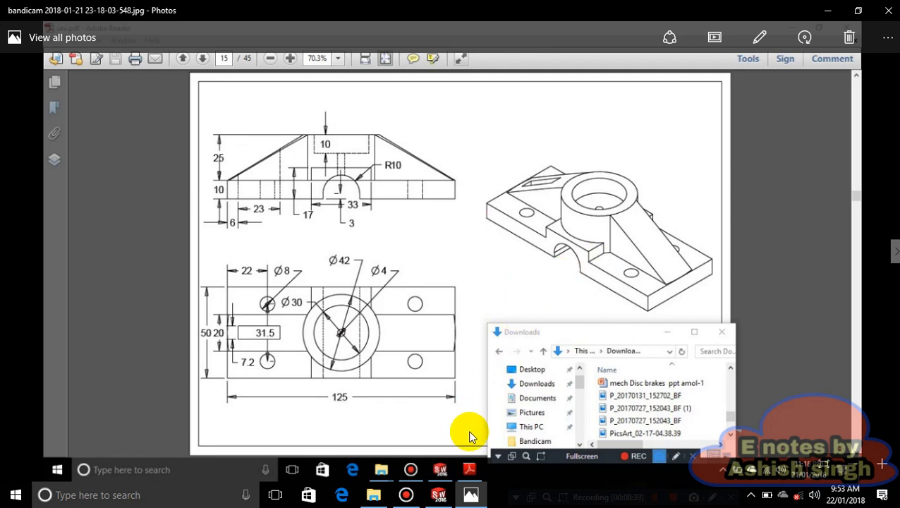
click(438, 495)
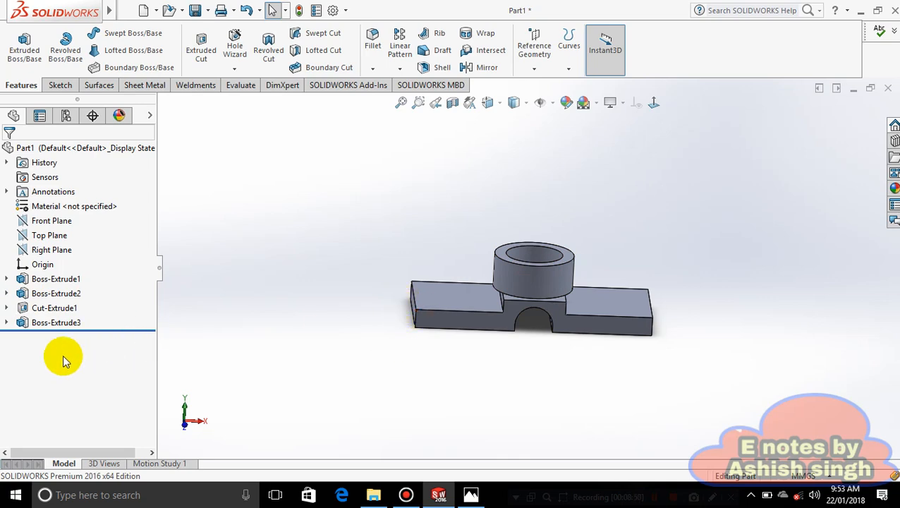
right_click(69, 321)
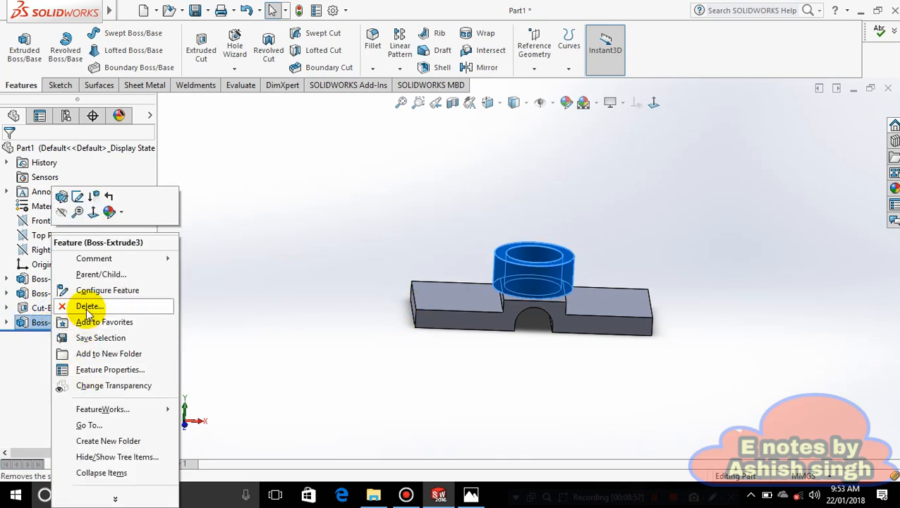
click(86, 306)
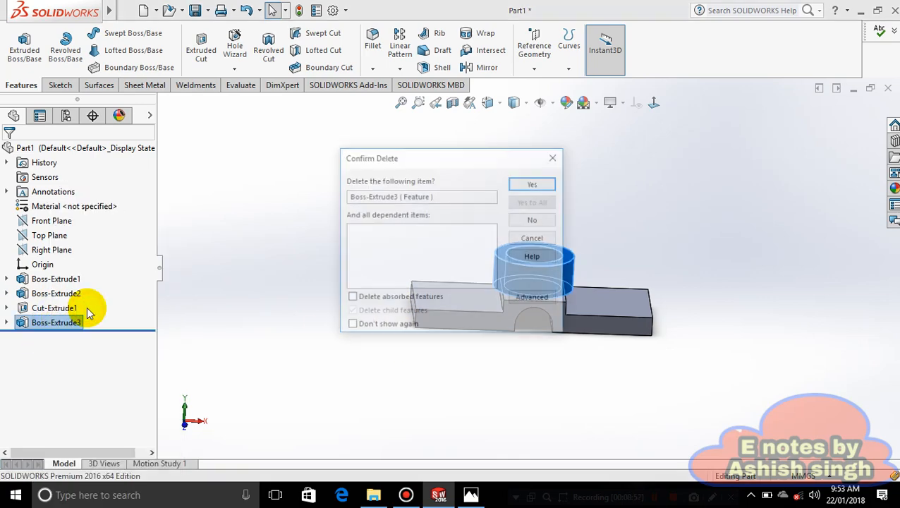
click(532, 182)
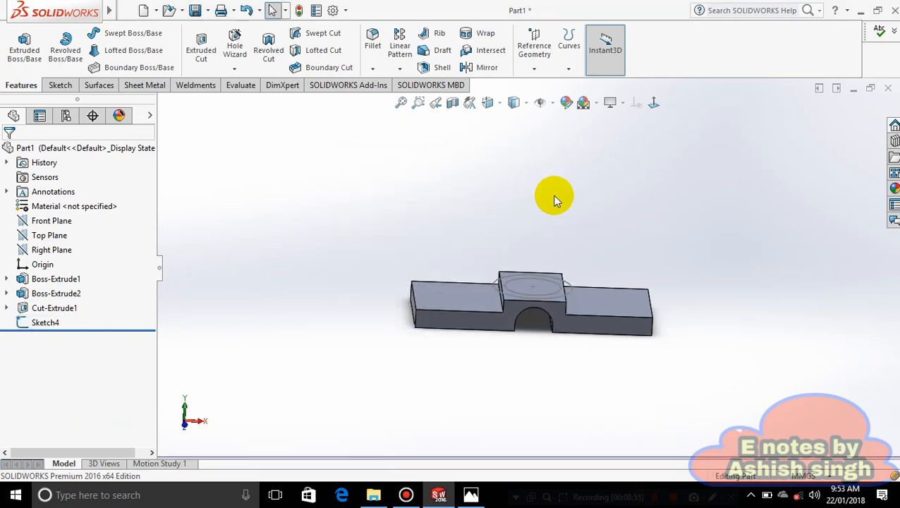
right_click(52, 323)
click(93, 321)
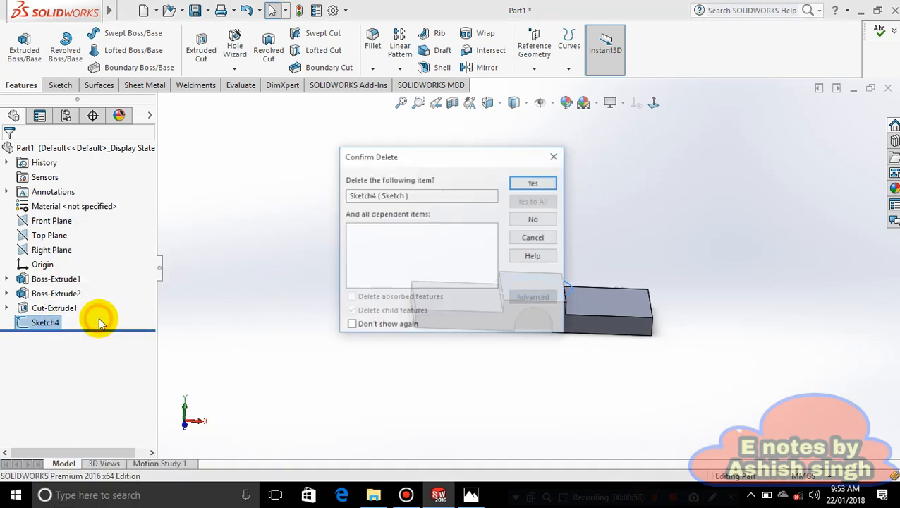
click(547, 182)
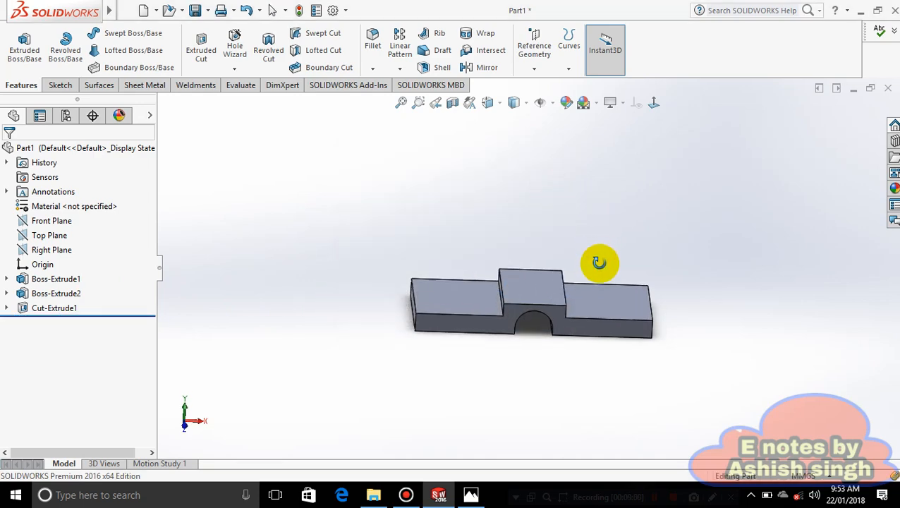
On the base plate's top face, sketch two concentric circles centered on the origin, about 48 mm and 35 mm in diameter
click(615, 313)
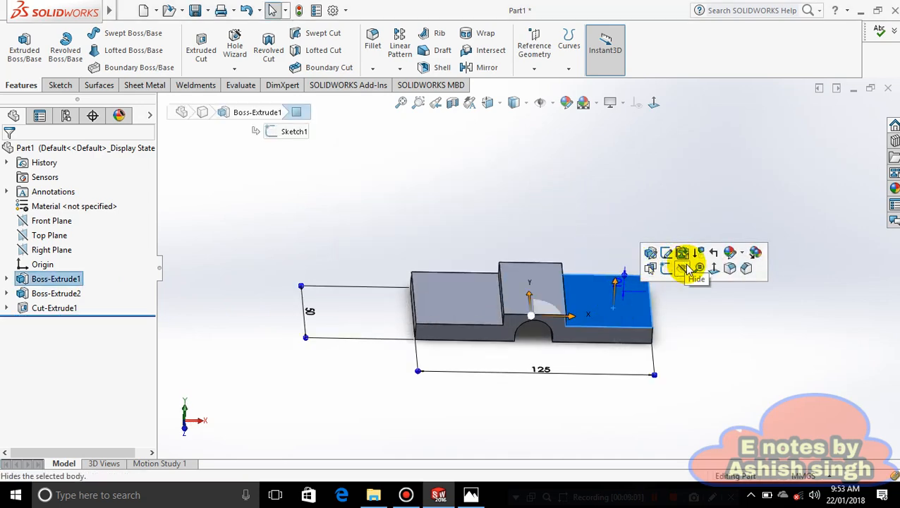
click(665, 266)
click(654, 106)
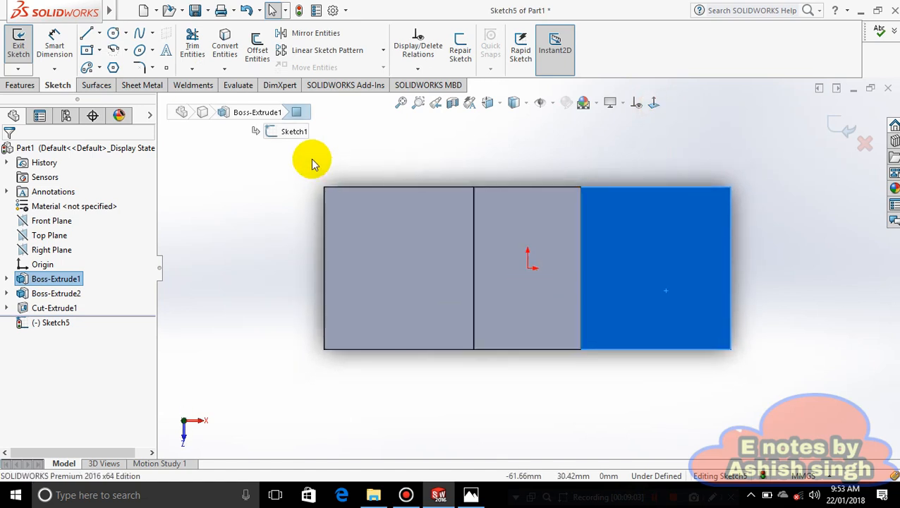
click(127, 10)
click(113, 33)
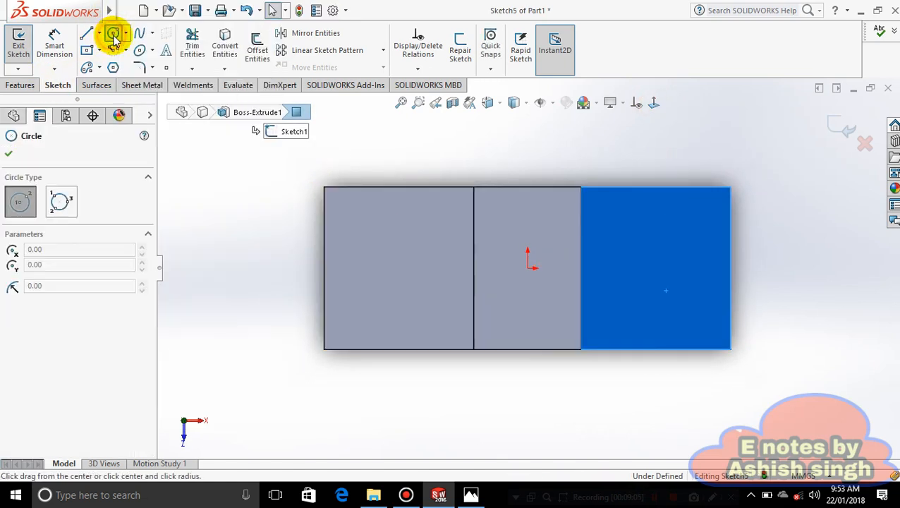
click(527, 268)
click(590, 311)
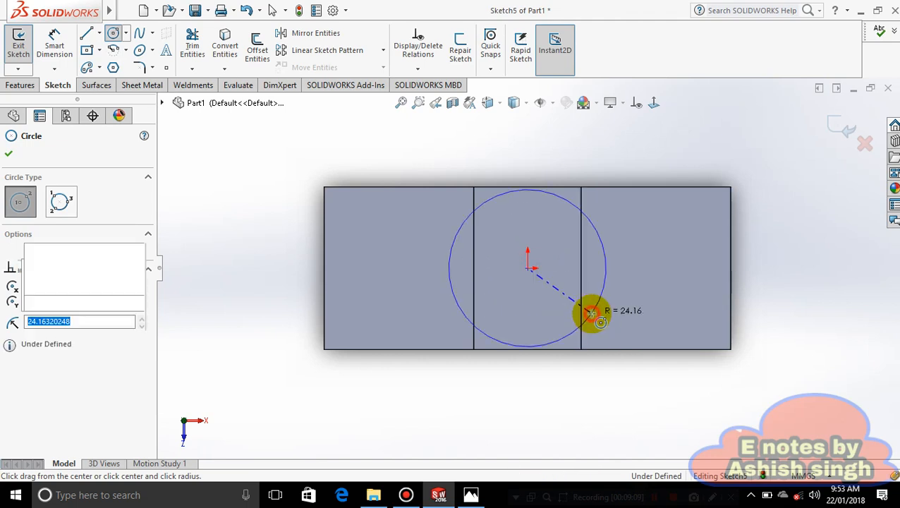
click(528, 268)
click(564, 311)
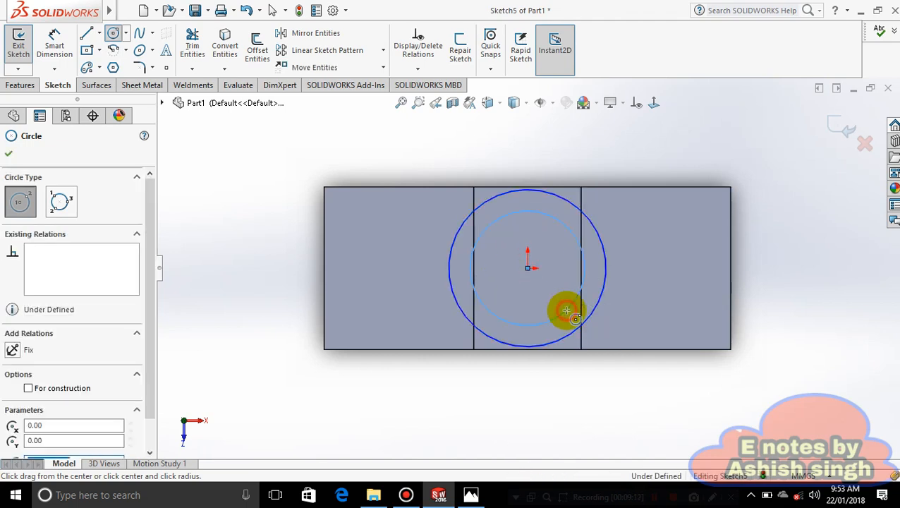
Dimension the inner circle's diameter as 30 mm
click(69, 55)
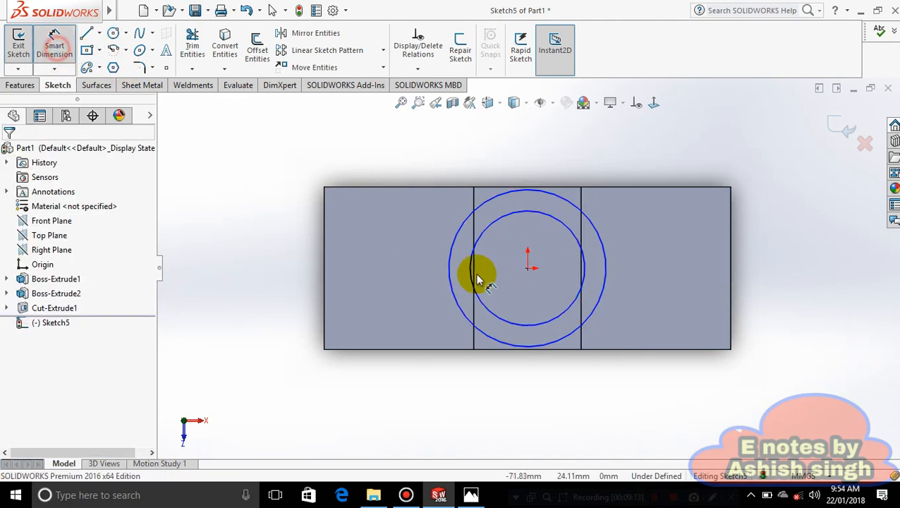
click(536, 325)
click(444, 416)
text(30)
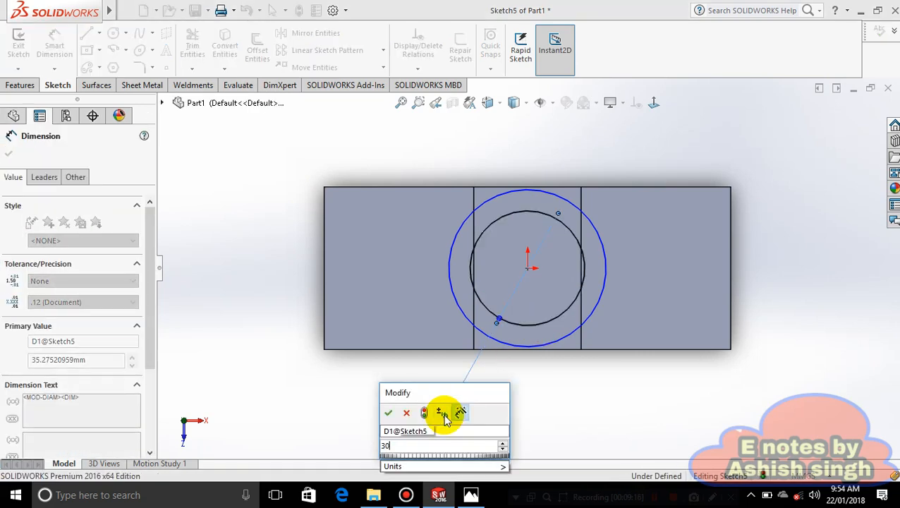
key(Return)
Dimension the outer circle's diameter as 42 mm
click(526, 190)
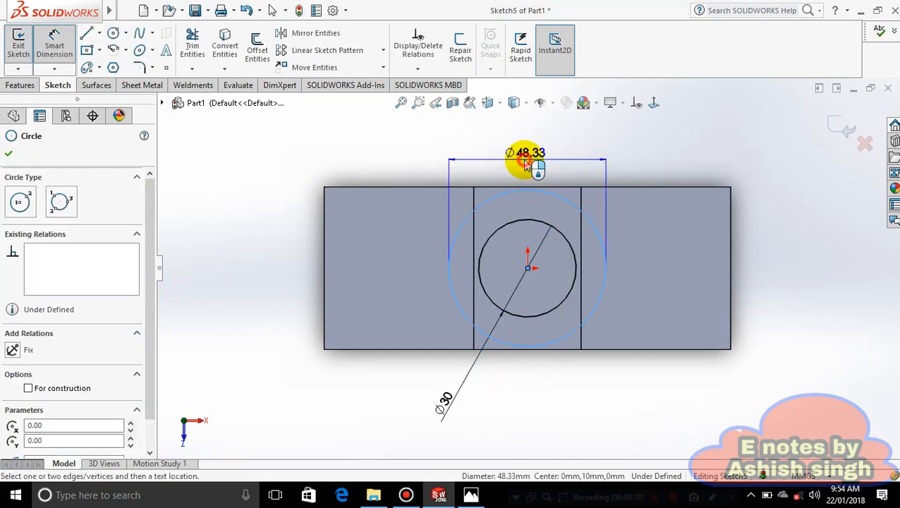
click(526, 159)
text(42)
key(Return)
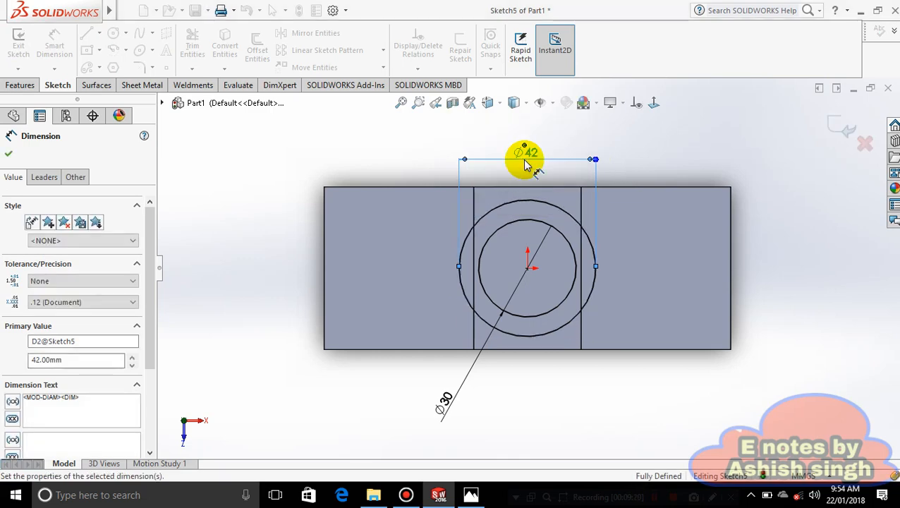
Extrude the ring between the circles 25 mm upward from the base plate's top face, merged with the body
click(16, 85)
click(24, 45)
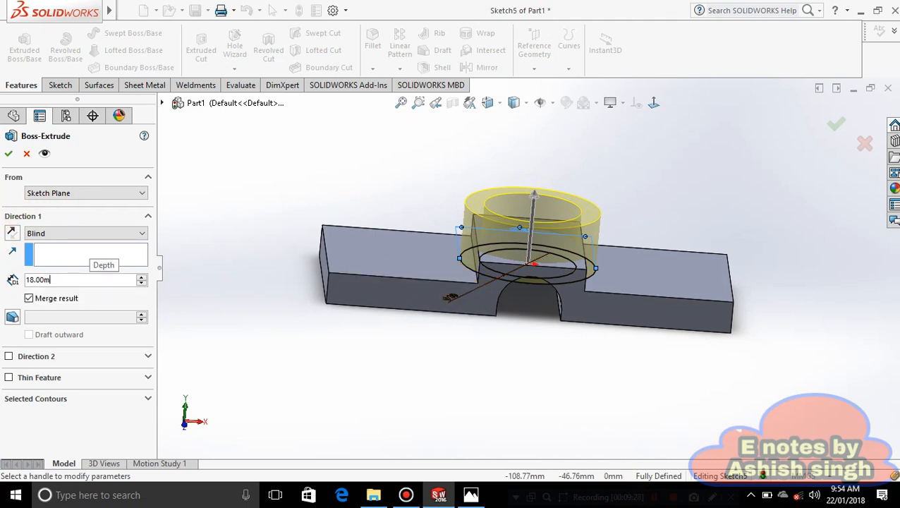
key(BackSpace)
key(BackSpace)
key(BackSpace)
key(BackSpace)
key(BackSpace)
key(BackSpace)
text(25)
key(Return)
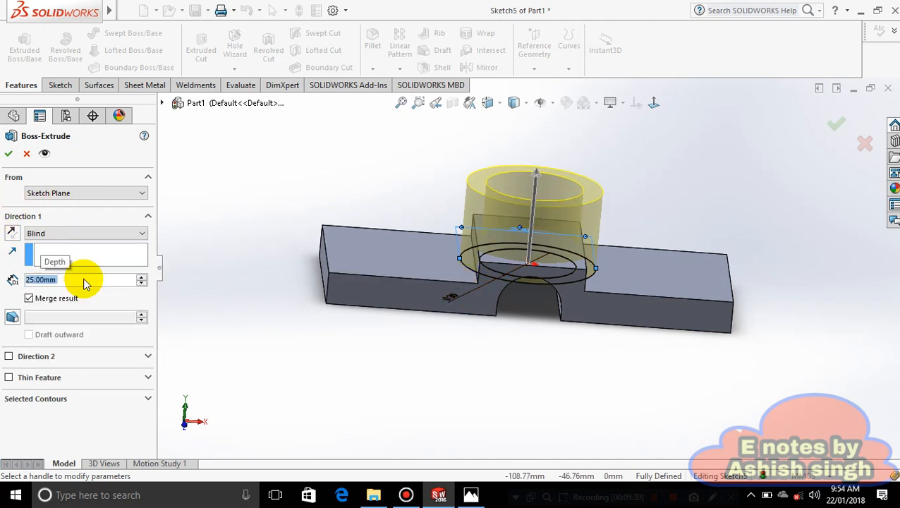
click(9, 155)
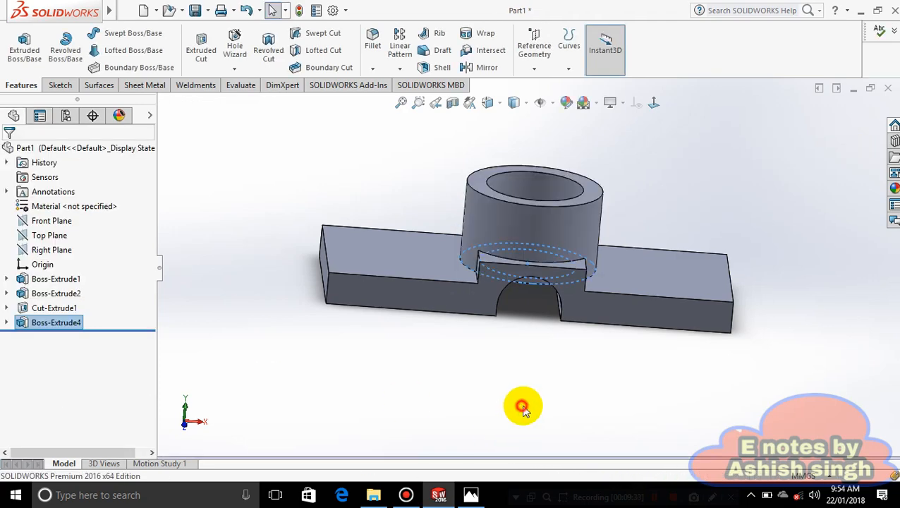
Open a new sketch on the bracket's front face, the one with the arched cutout, viewed straight on
middle_drag(522, 406, 536, 357)
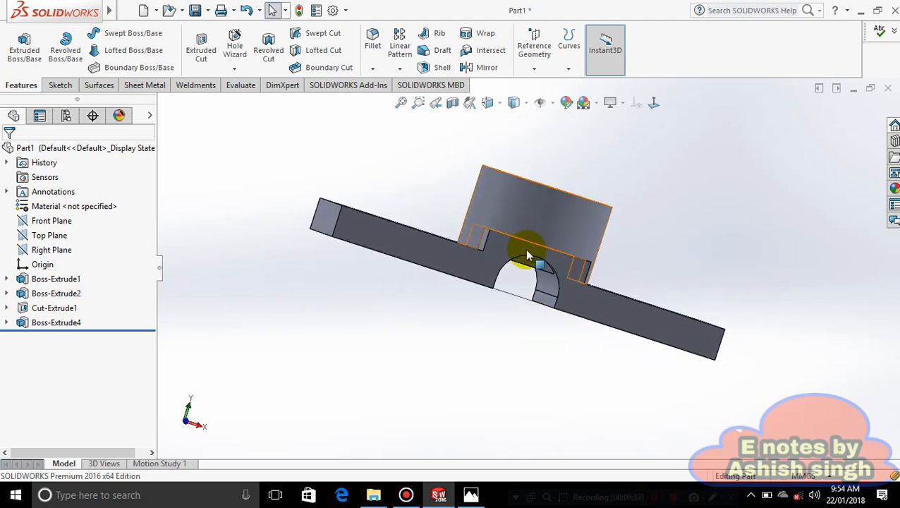
scroll(564, 300, down, 3)
middle_drag(517, 418, 508, 421)
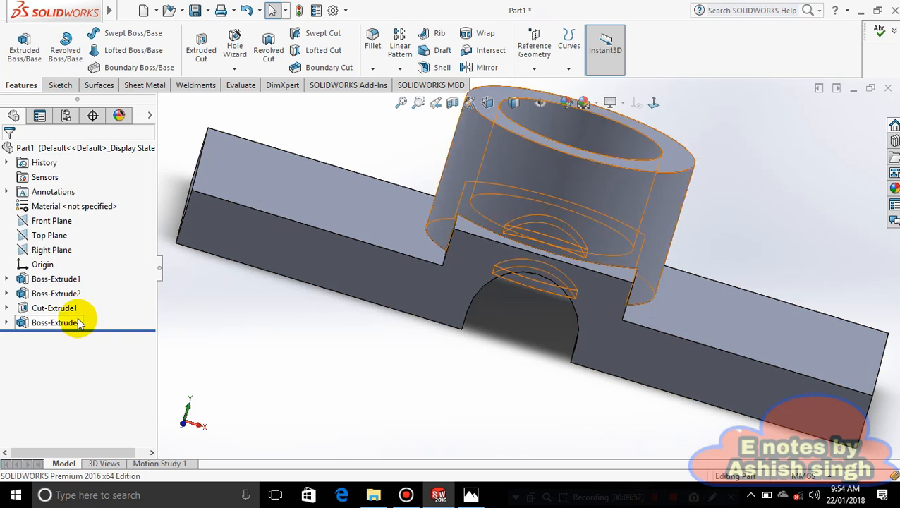
scroll(547, 385, up, 1)
middle_drag(546, 378, 543, 333)
right_click(468, 301)
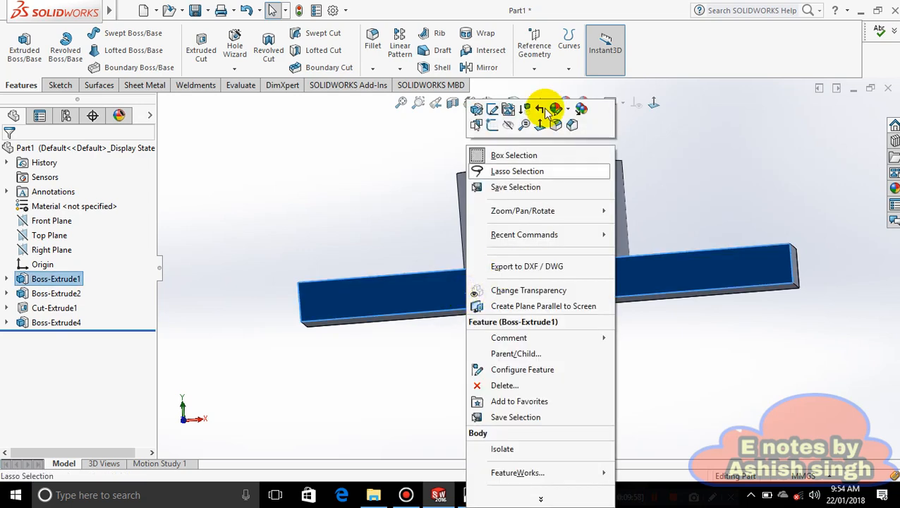
click(485, 132)
click(653, 105)
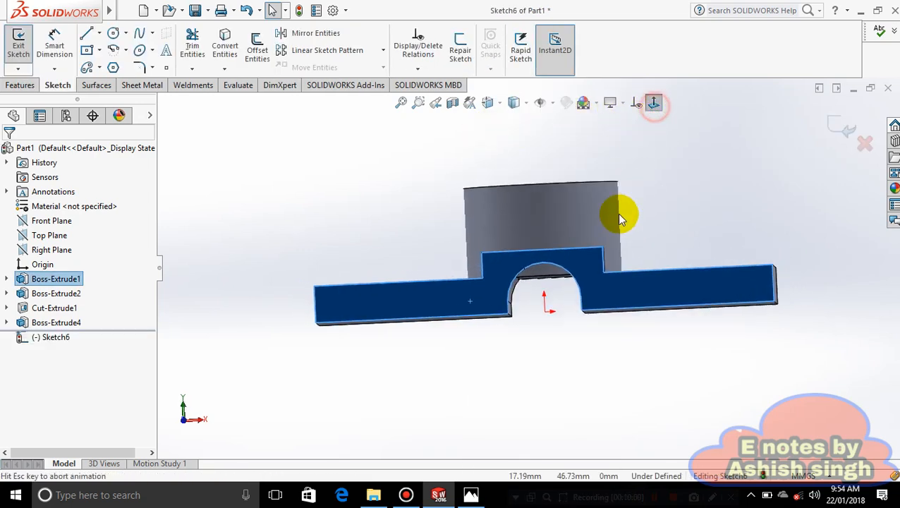
scroll(531, 302, down, 3)
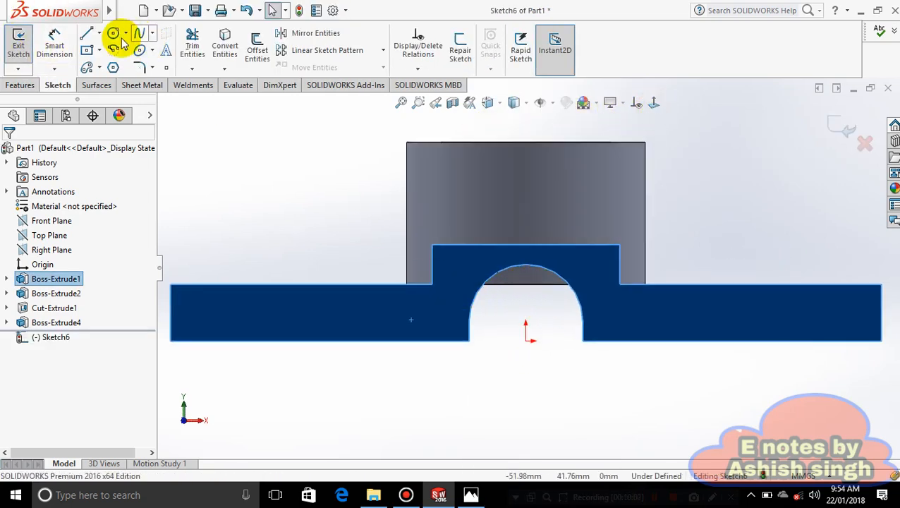
click(103, 35)
click(110, 50)
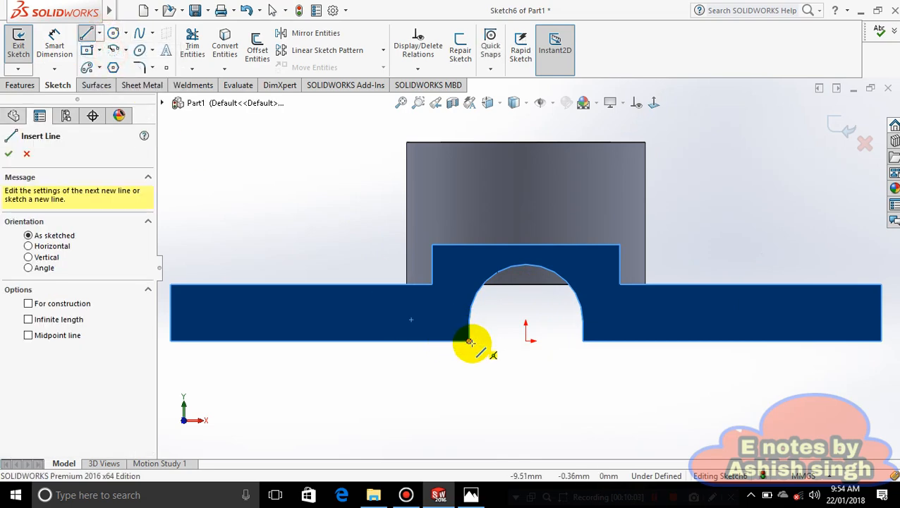
click(458, 378)
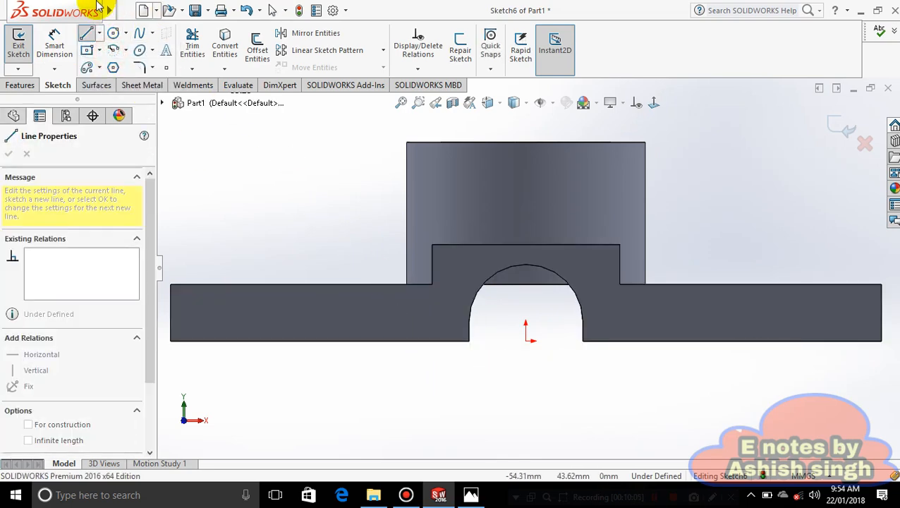
Convert the arched cutout's R10 arc and its two short vertical edges into sketch entities
click(233, 55)
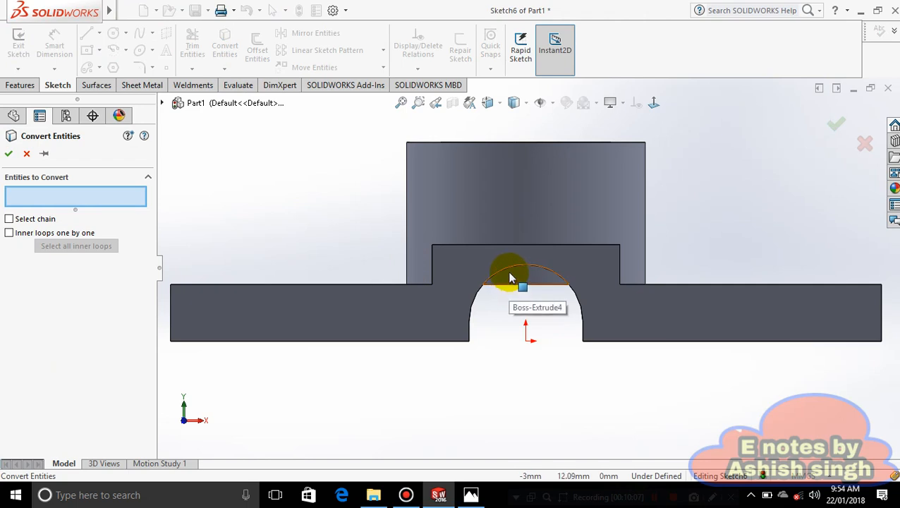
click(508, 274)
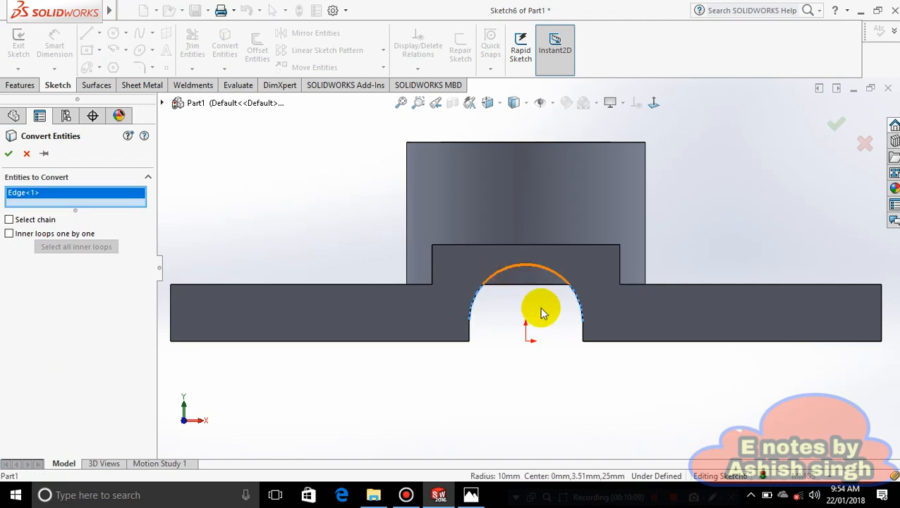
click(471, 338)
click(583, 336)
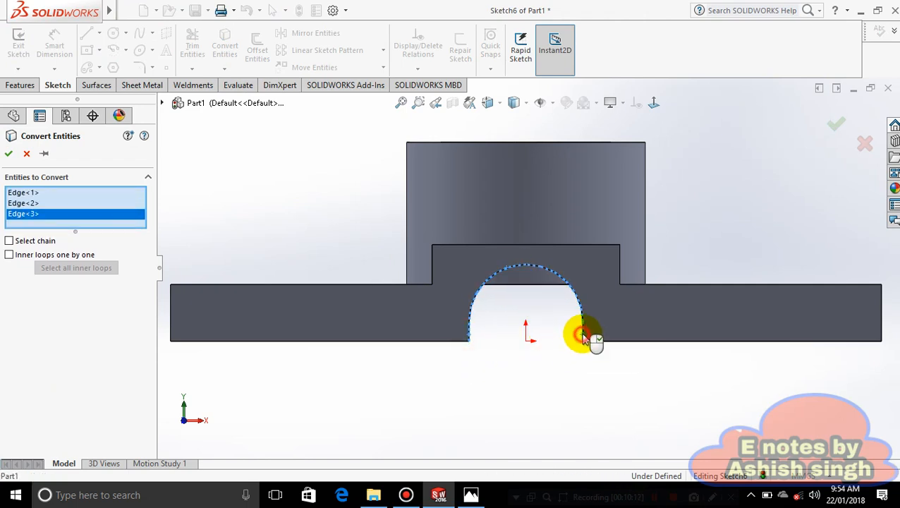
click(10, 155)
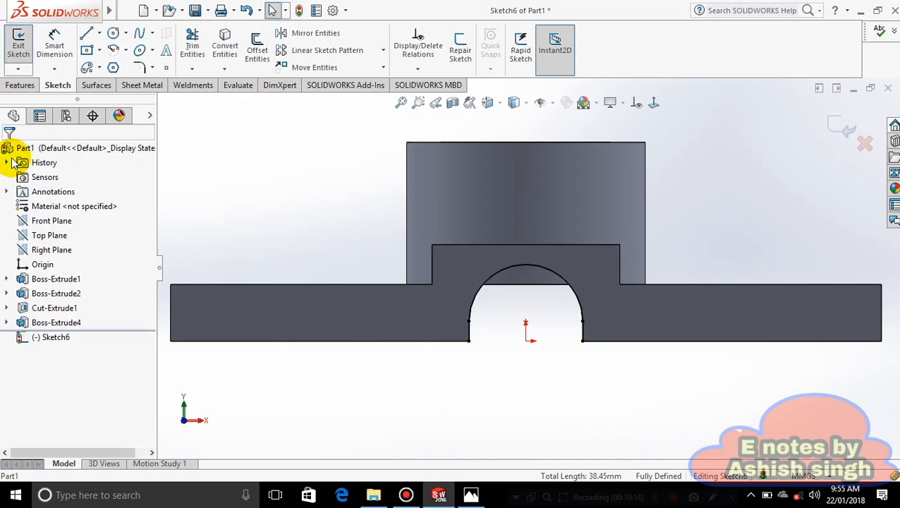
Close the arch profile with a horizontal line between the lower endpoints of its two vertical edges
click(99, 33)
click(106, 51)
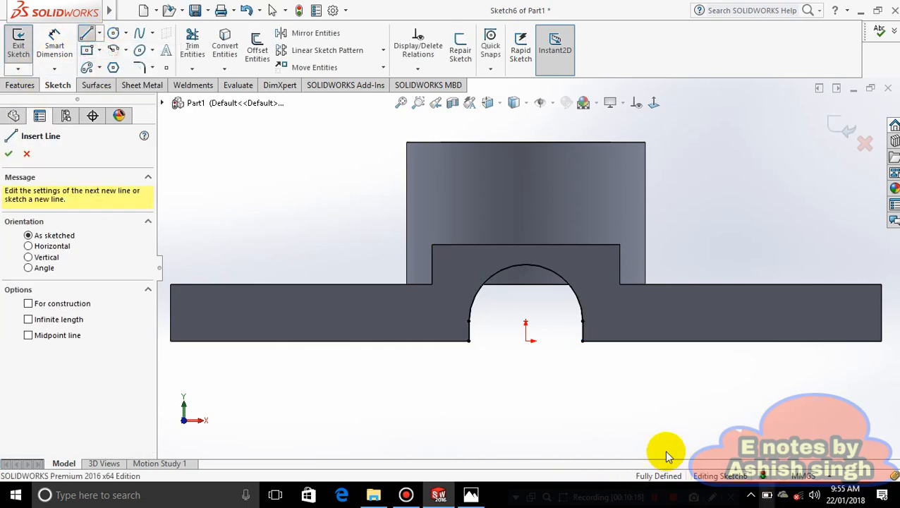
click(471, 341)
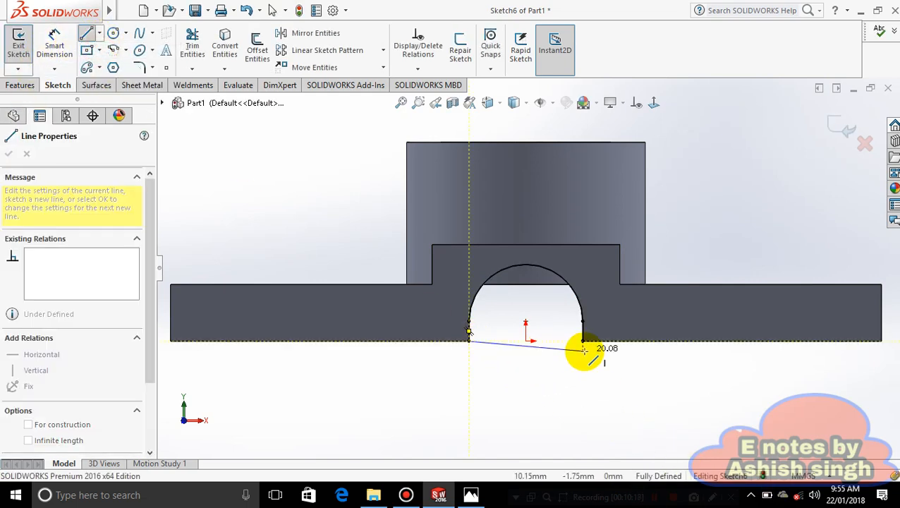
click(583, 342)
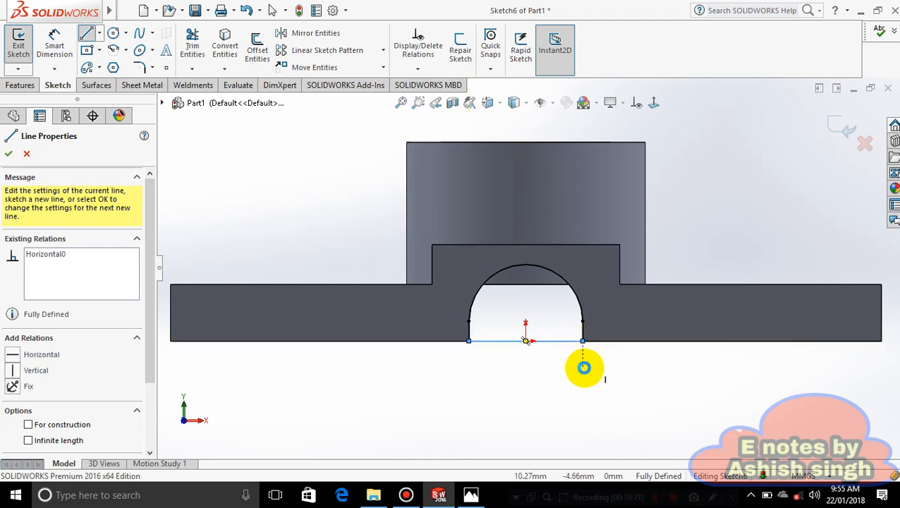
key(Escape)
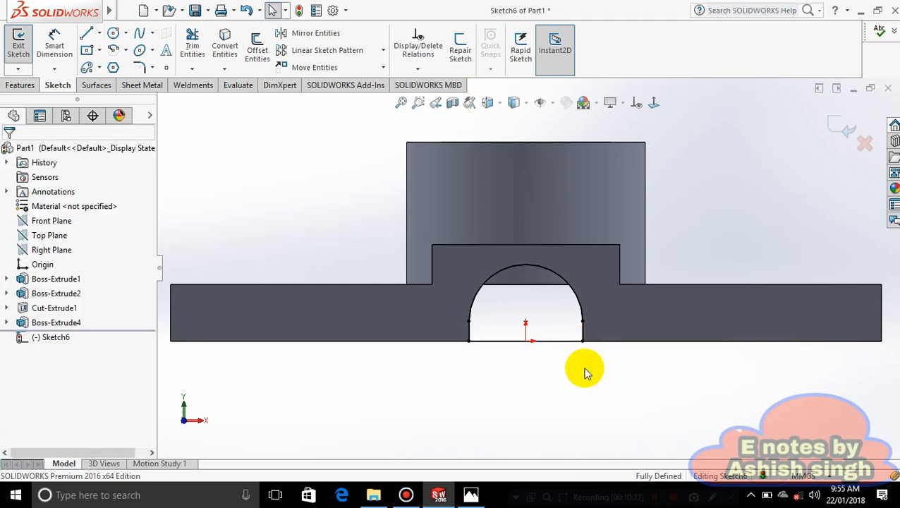
Cut-extrude the closed arch profile 70 mm blind through the full depth of the bracket
click(20, 85)
click(201, 48)
middle_drag(627, 372, 644, 363)
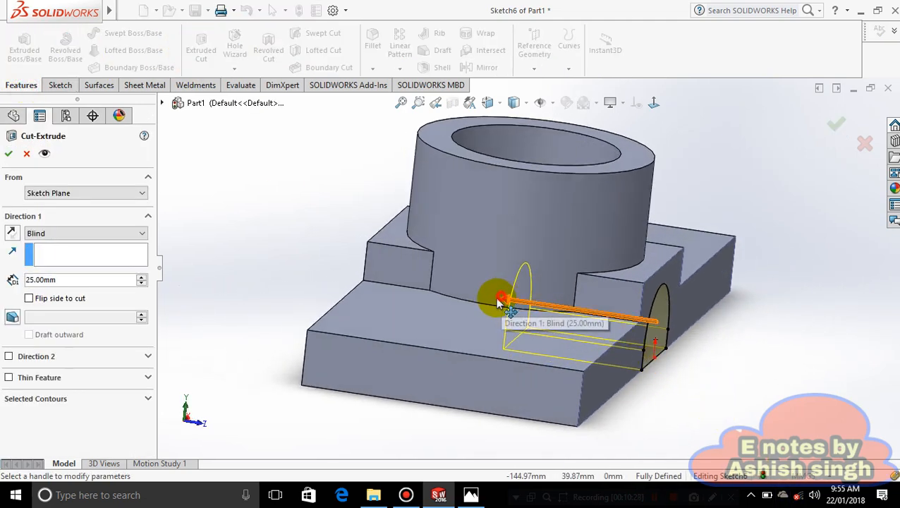
drag(498, 297, 261, 275)
click(848, 131)
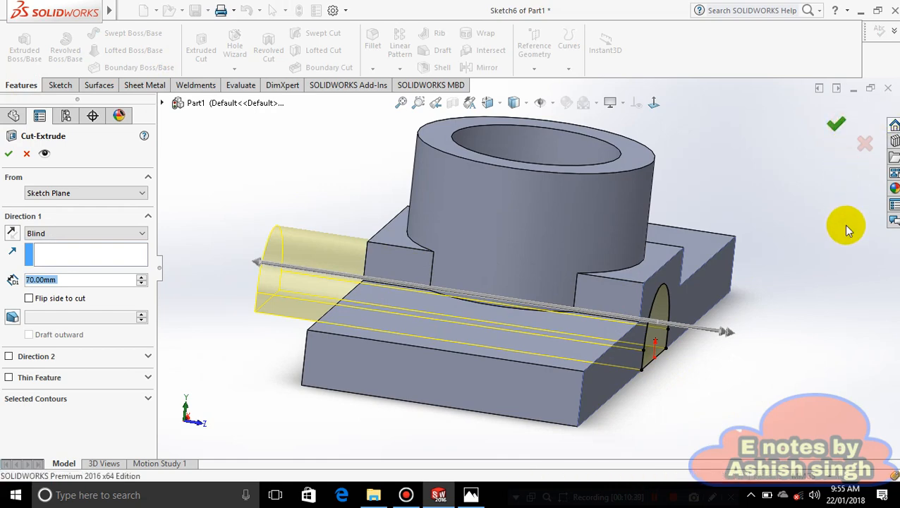
On the flat floor inside the cylindrical boss, sketch a circle about 10 mm in diameter centered on the origin
middle_drag(816, 300, 677, 332)
scroll(736, 317, up, 2)
right_click(534, 245)
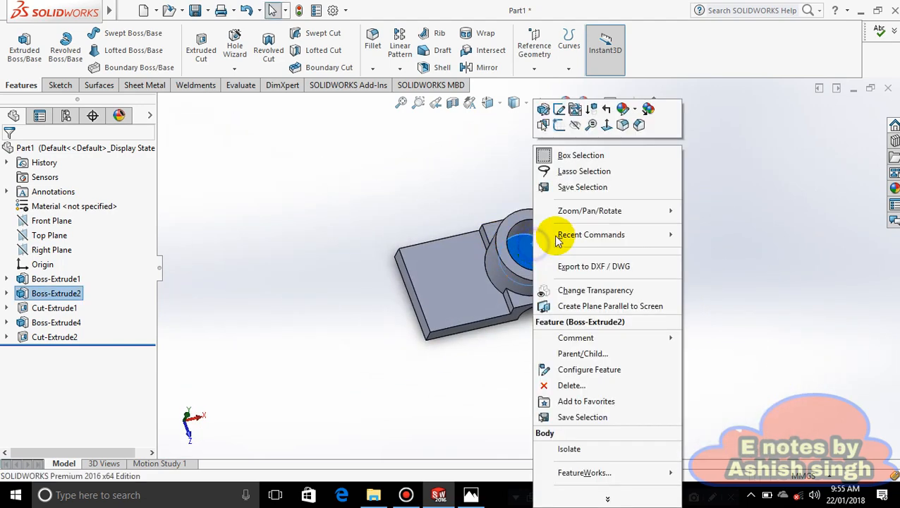
click(564, 127)
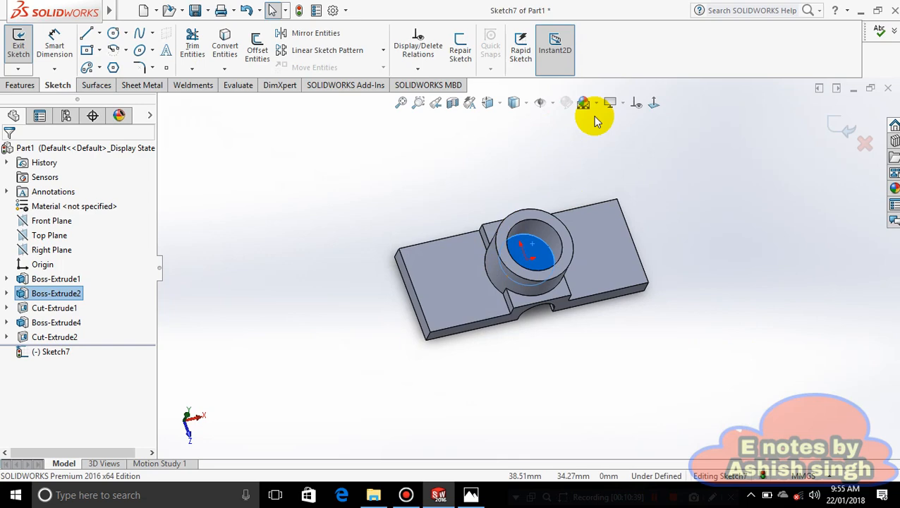
click(654, 103)
click(114, 32)
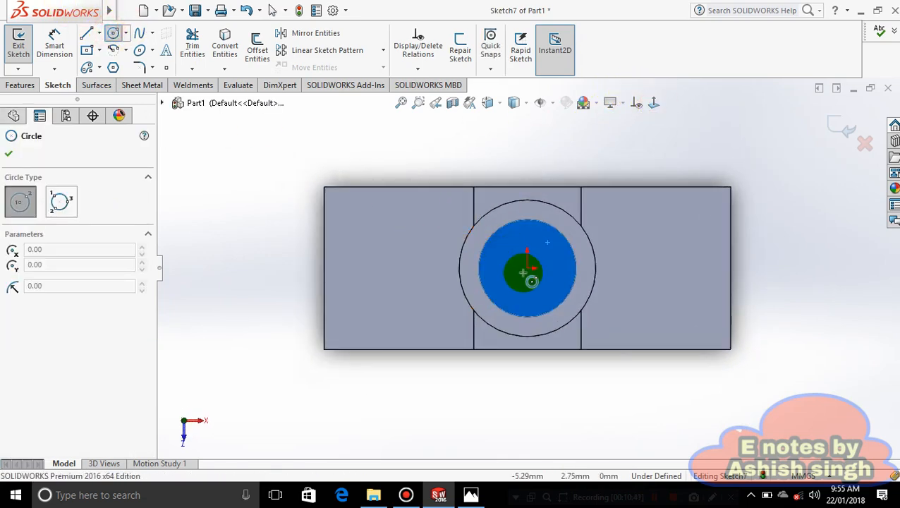
drag(527, 269, 544, 269)
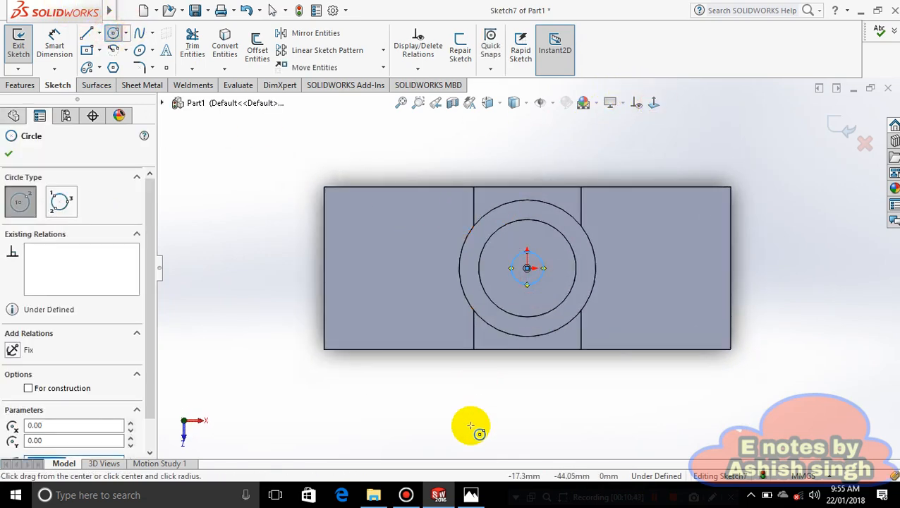
Check the hole size in the reference drawing and dimension the small center circle's diameter as 4 mm
click(470, 494)
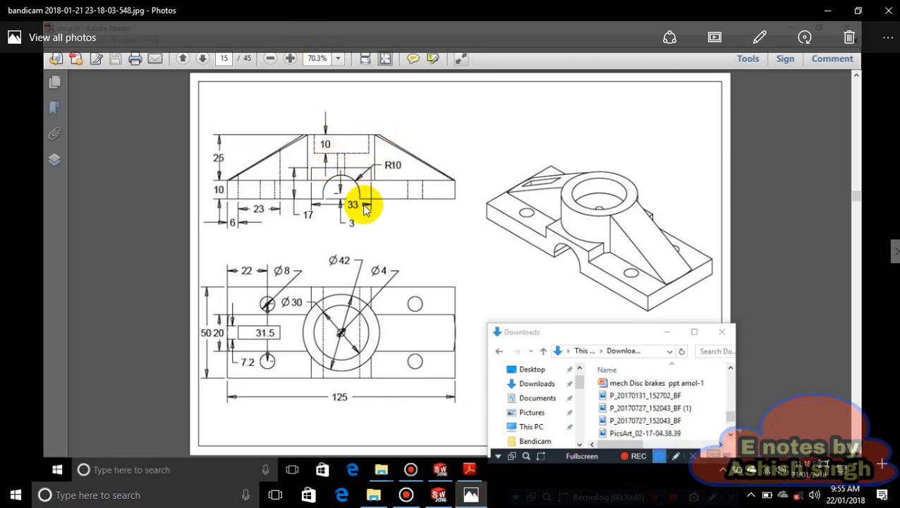
click(439, 494)
click(54, 46)
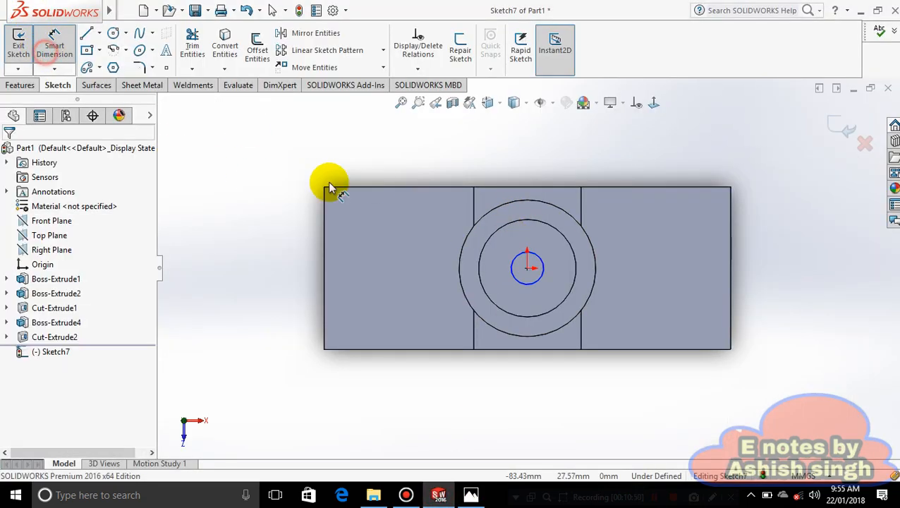
click(538, 251)
click(623, 126)
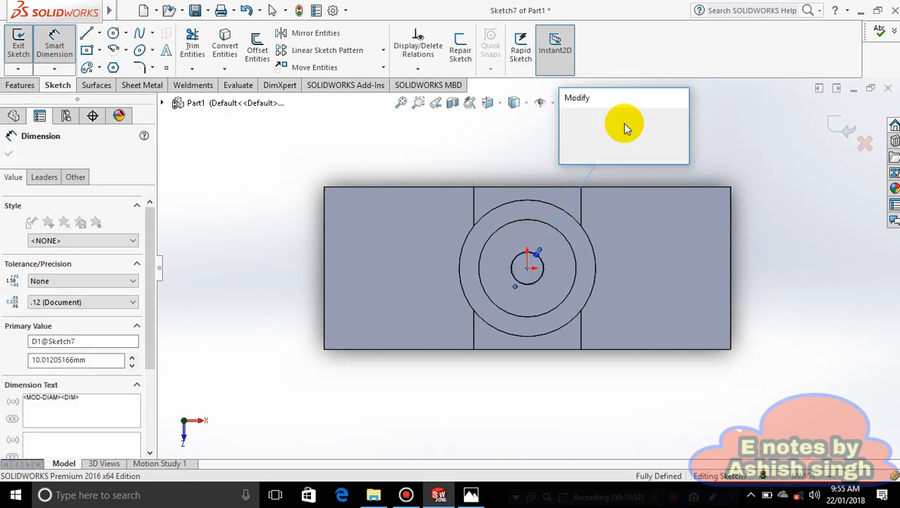
text(4)
key(Return)
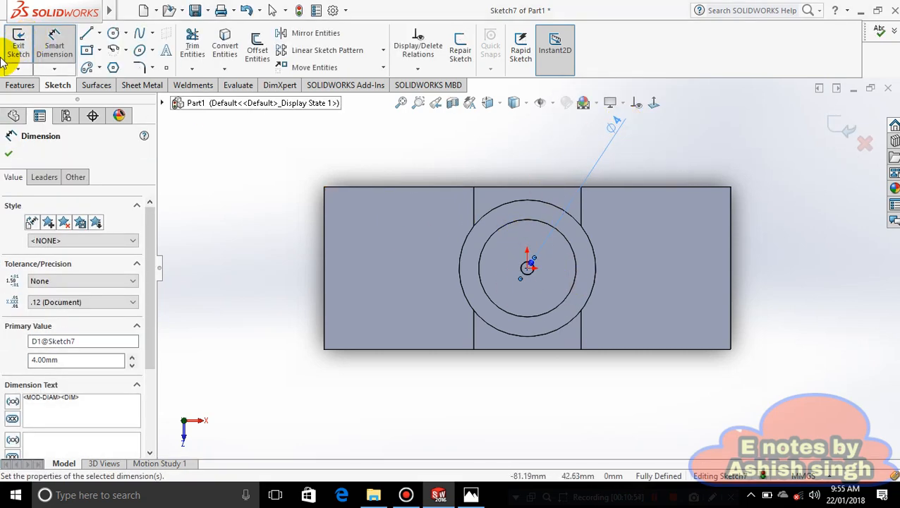
Cut-extrude the 4 mm circle 70 mm blind down through the boss floor into the arched cutout
click(20, 84)
click(201, 46)
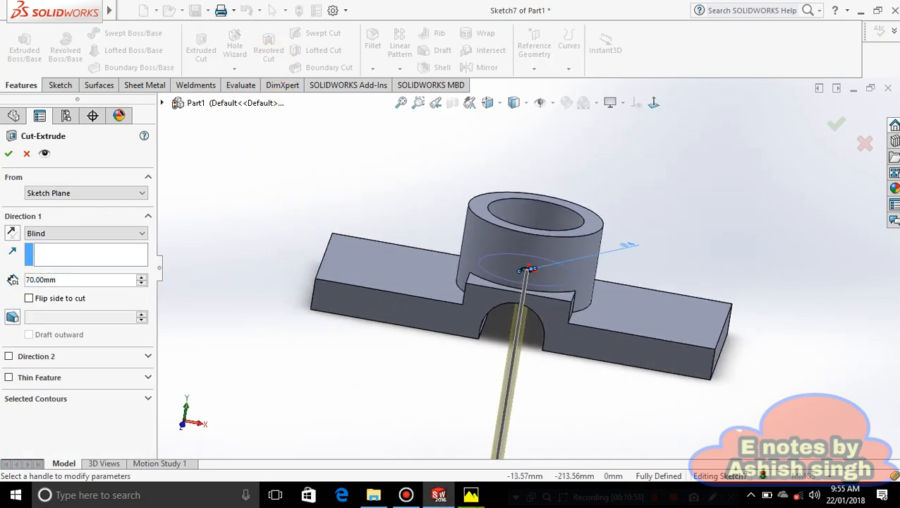
click(469, 496)
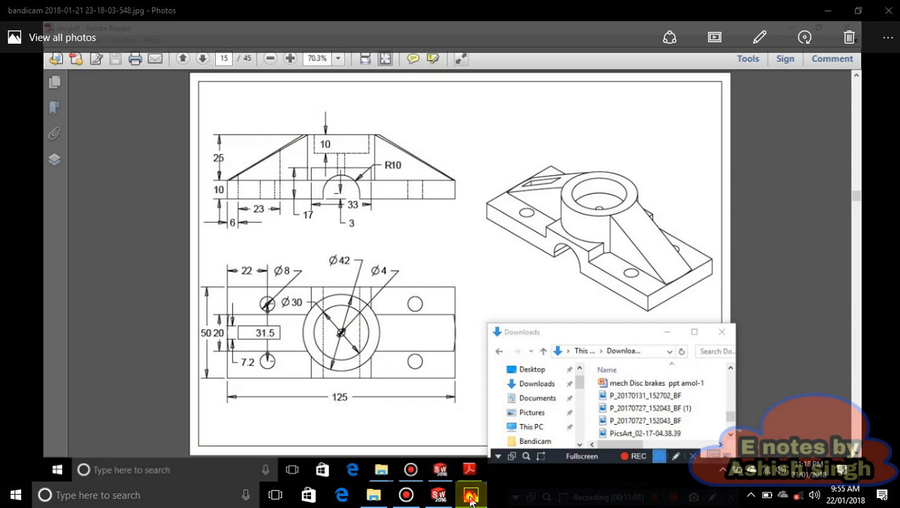
click(471, 497)
click(9, 154)
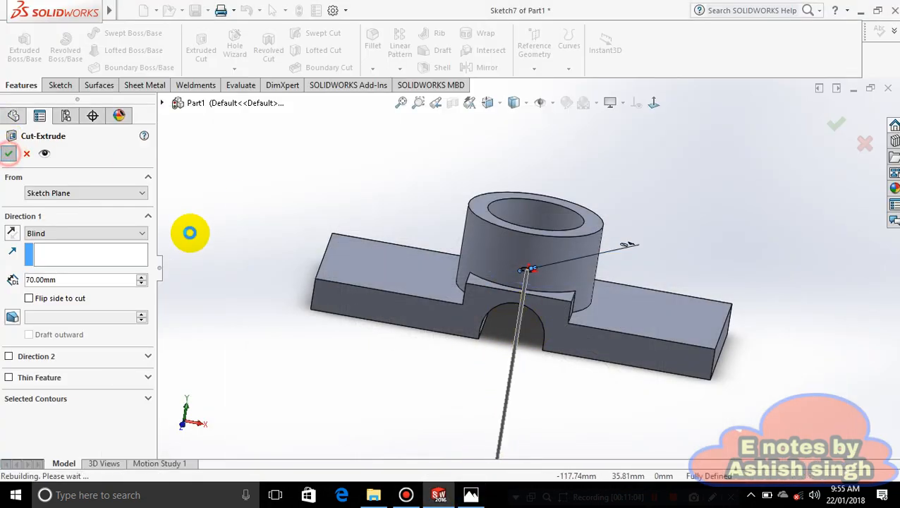
middle_drag(225, 203, 281, 321)
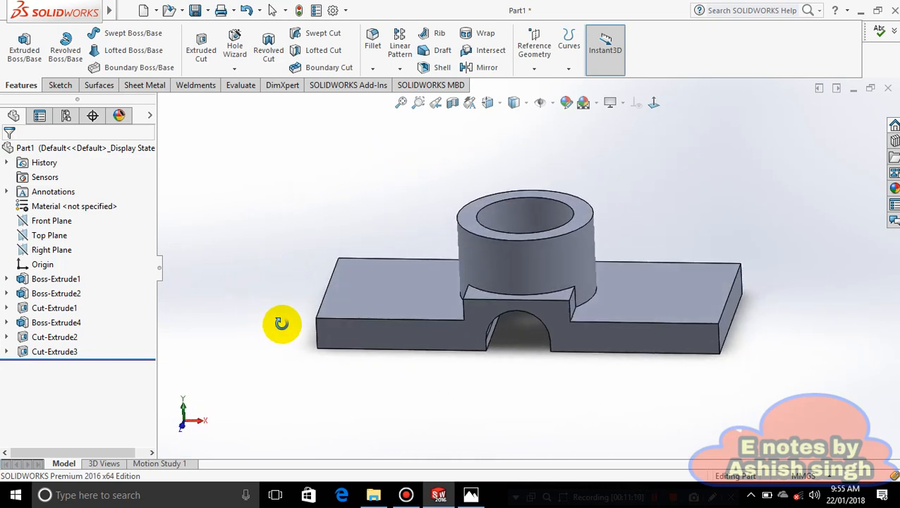
Consult the reference drawing in Photos, then open a new sketch on the Front Plane in SOLIDWORKS, viewed straight on
click(469, 497)
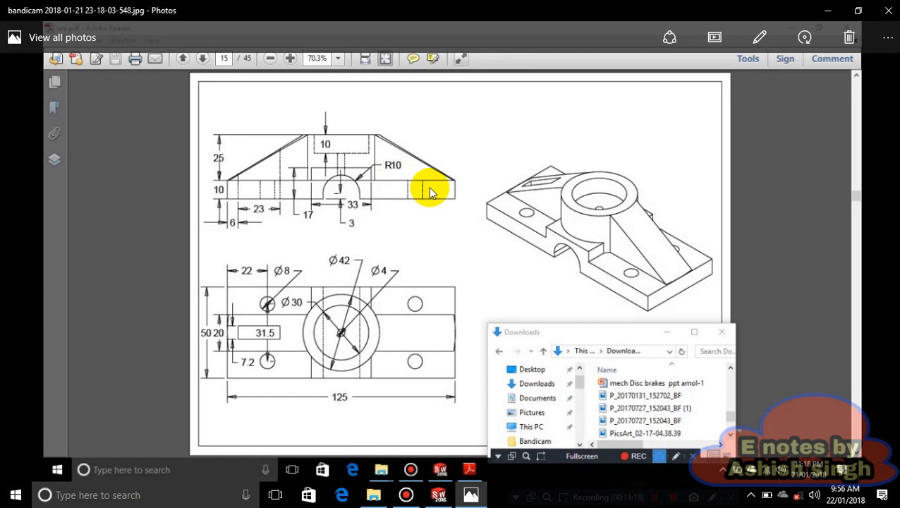
click(438, 495)
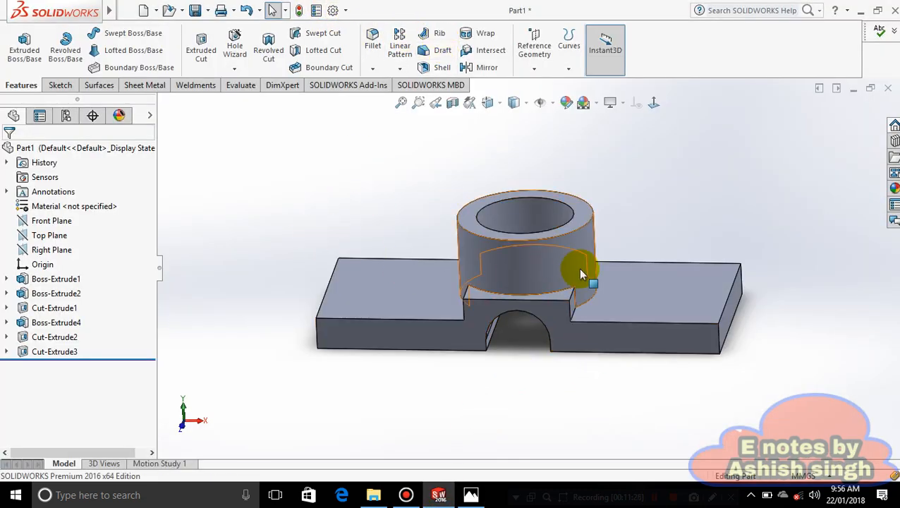
middle_drag(435, 393, 395, 382)
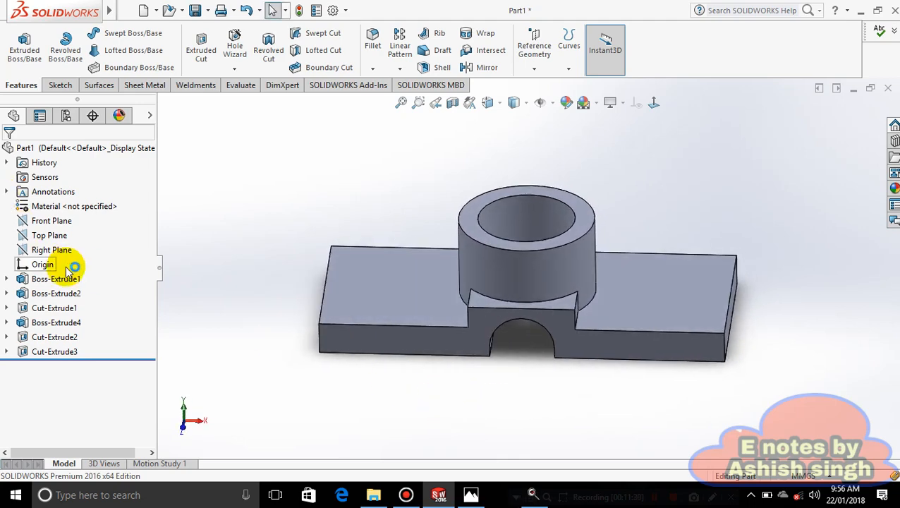
click(57, 223)
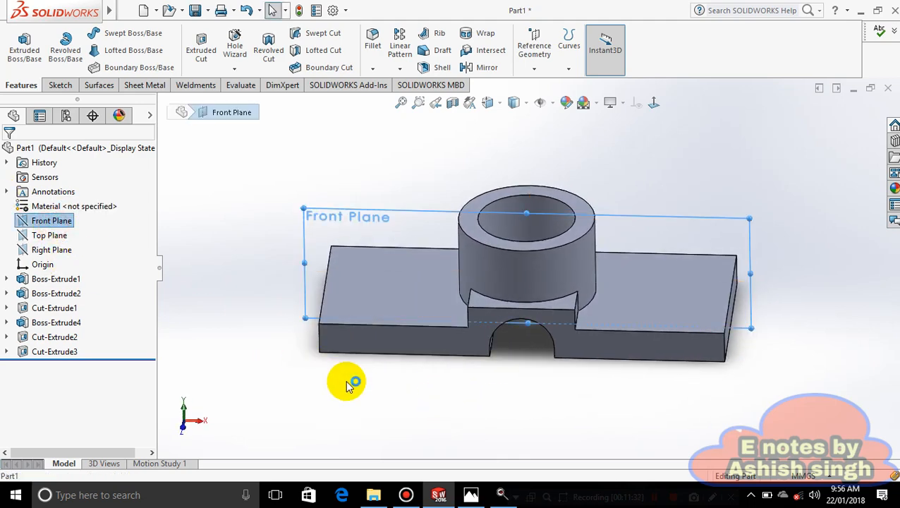
middle_drag(349, 381, 400, 223)
right_click(400, 222)
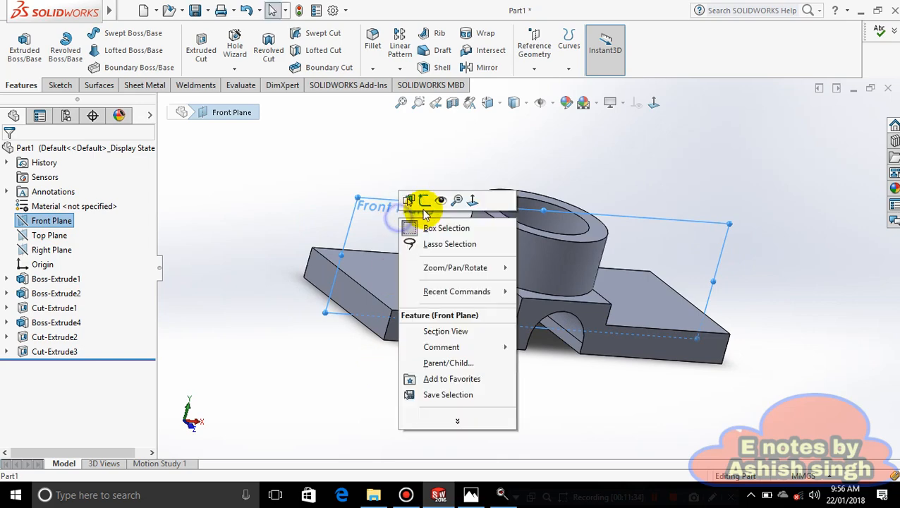
click(428, 201)
click(654, 104)
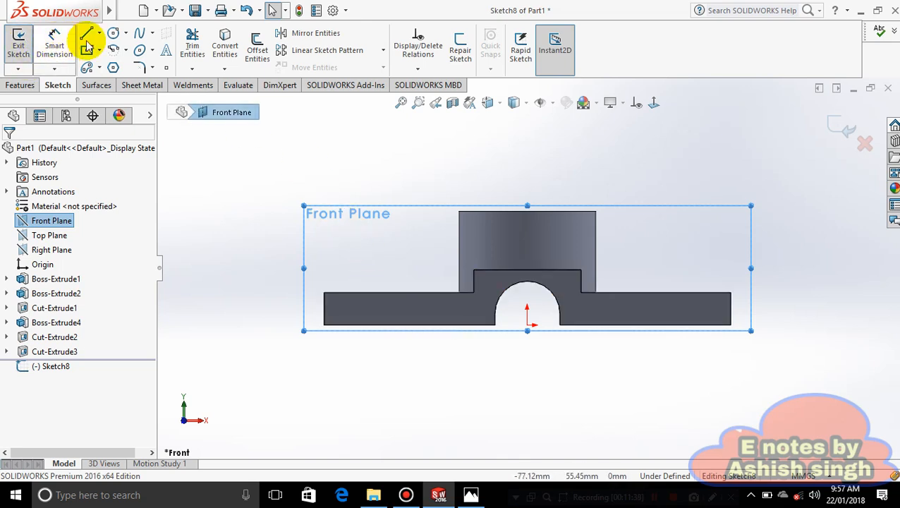
Sketch a sloped line from the right end of the boss's top edge to the base plate's upper right corner
click(99, 35)
click(105, 45)
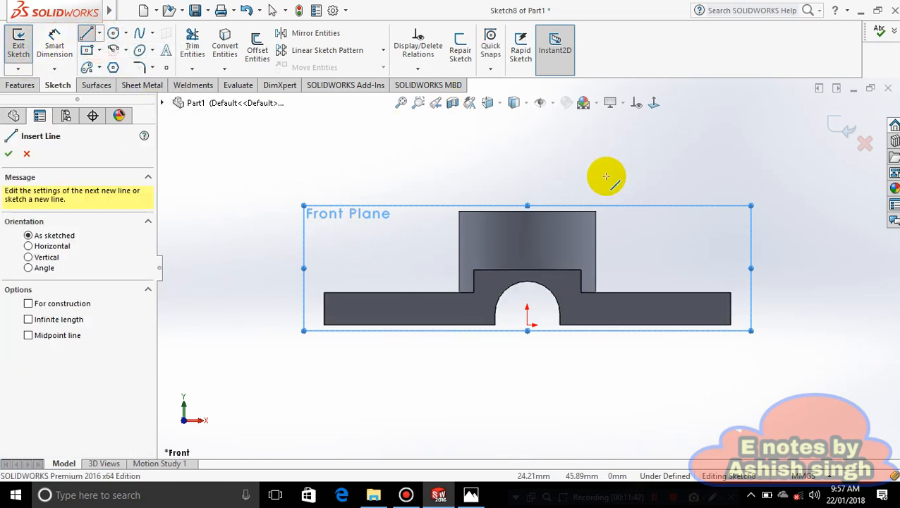
click(596, 211)
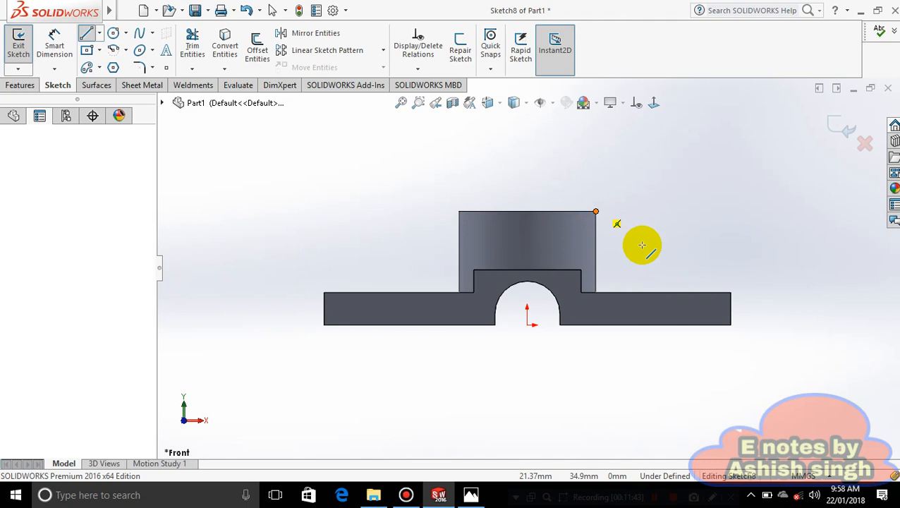
click(731, 292)
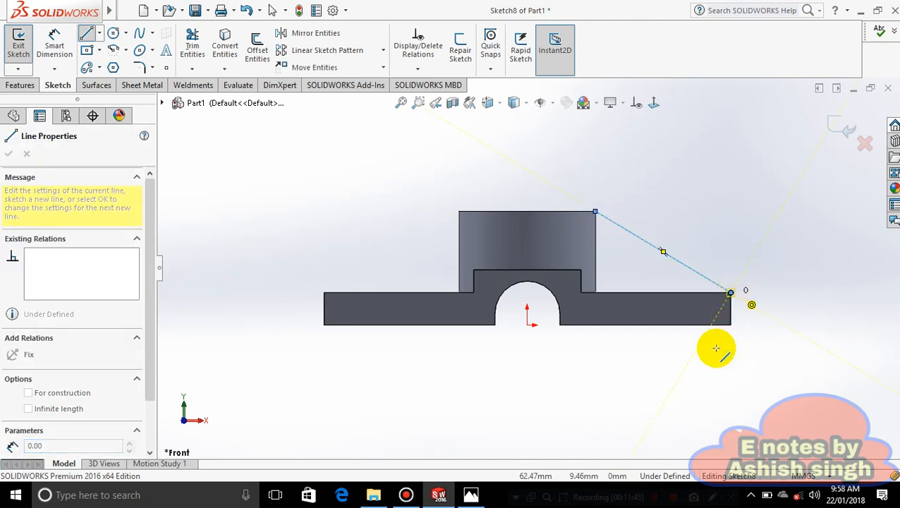
key(Escape)
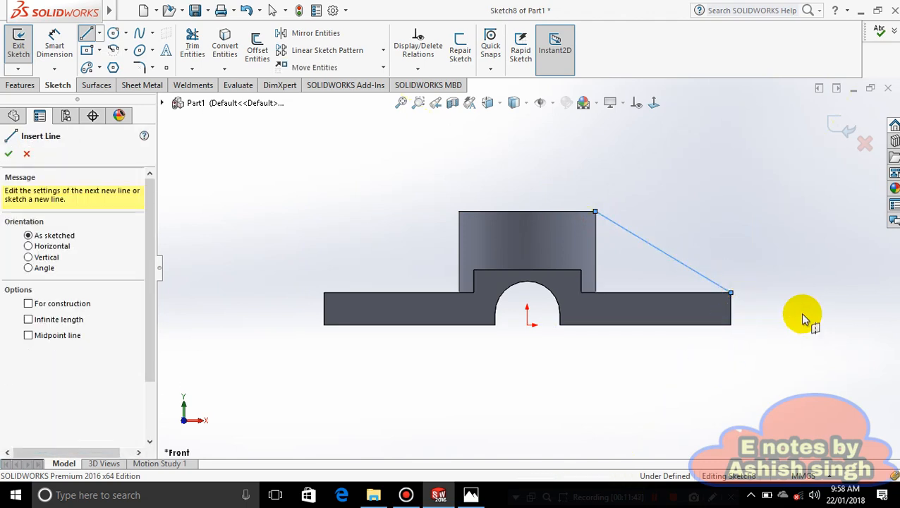
key(Escape)
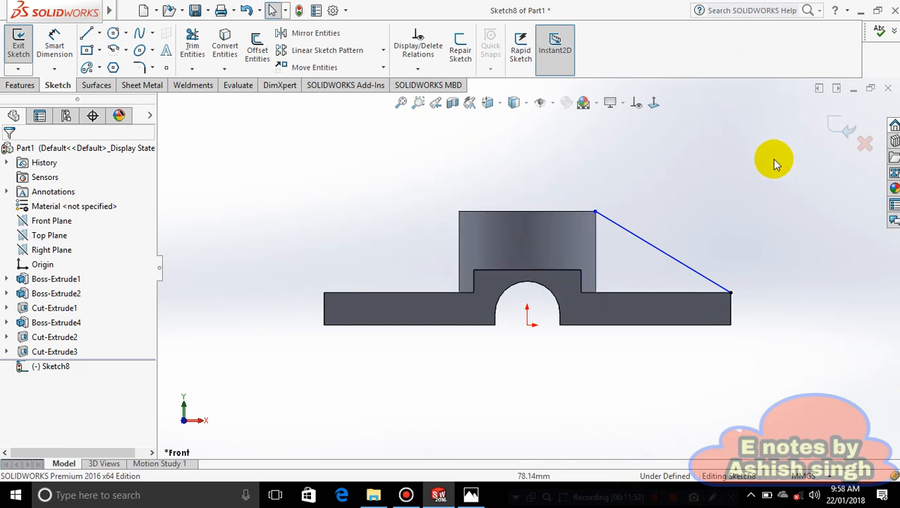
Start a rib from the sloped line, check its width in the reference drawing and set the thickness to 20 mm
middle_drag(646, 186, 650, 220)
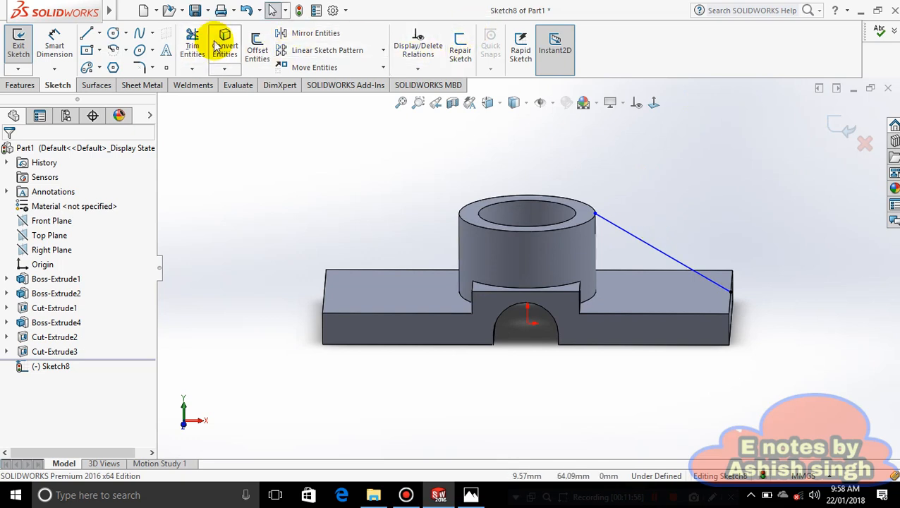
click(17, 85)
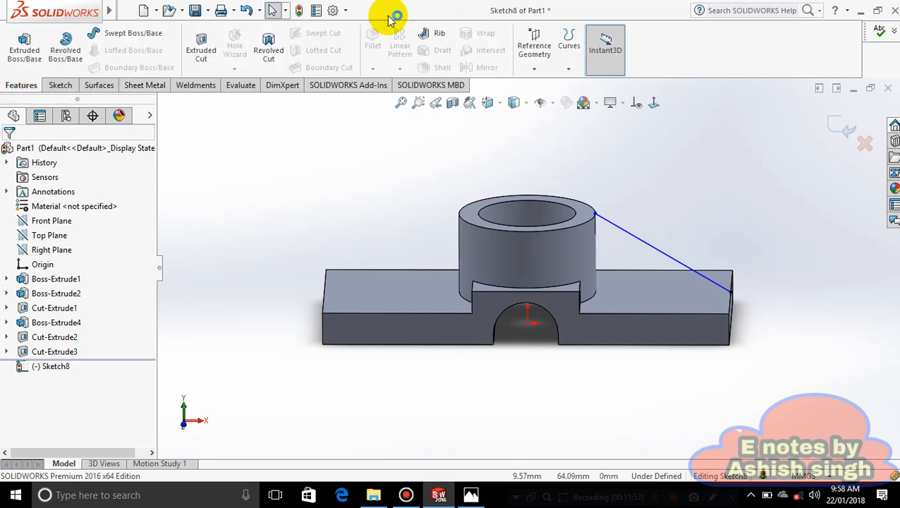
click(426, 40)
middle_drag(597, 170, 591, 220)
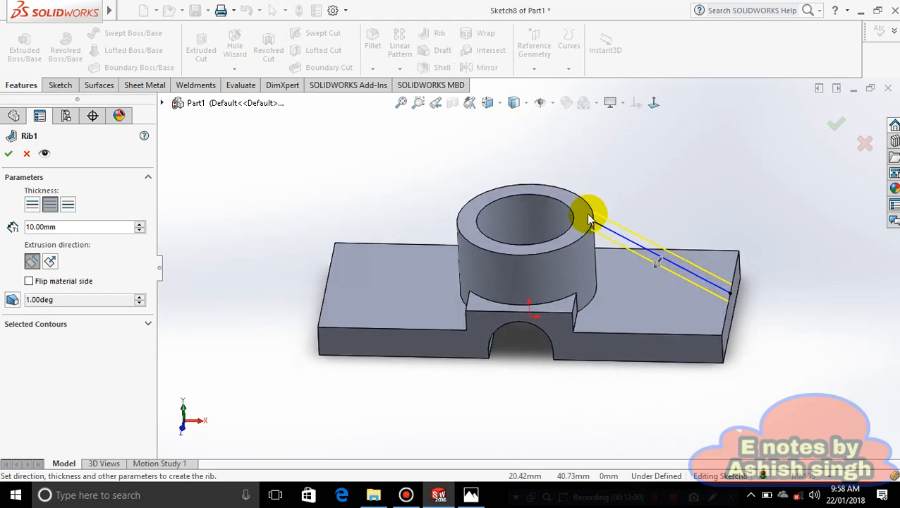
click(471, 494)
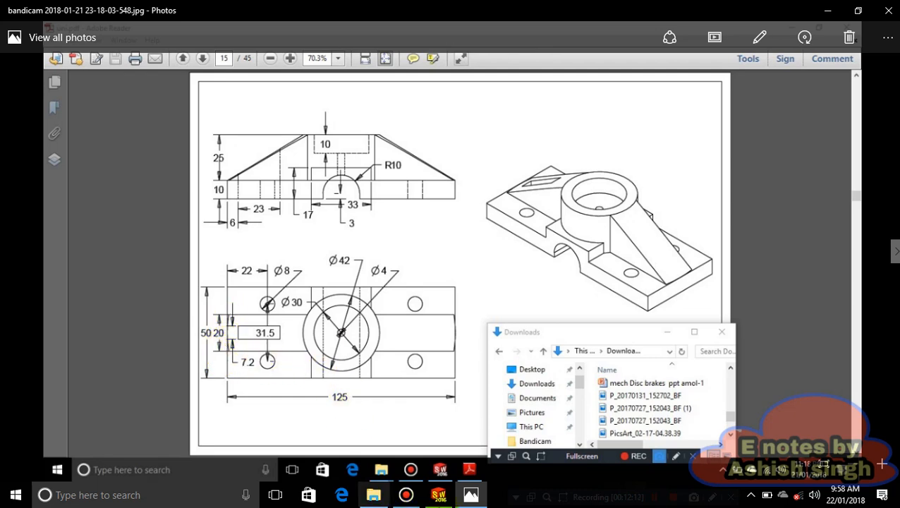
click(443, 498)
click(97, 226)
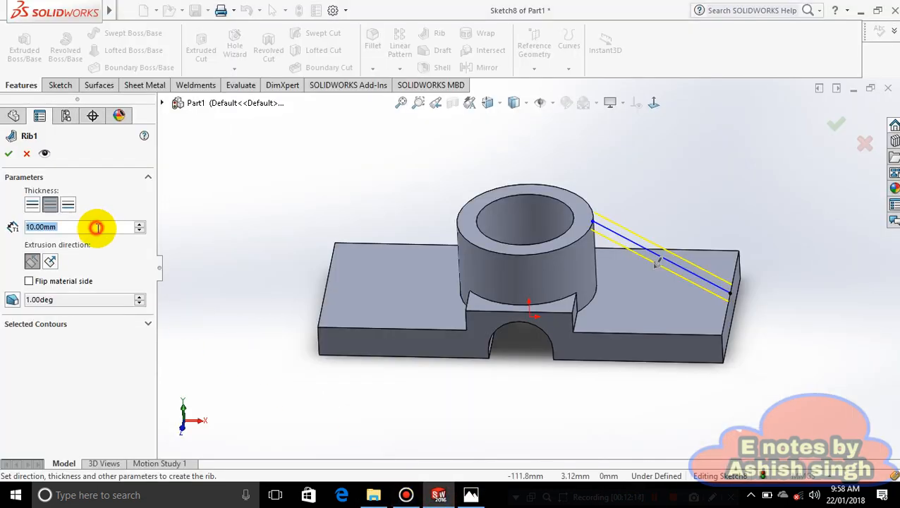
click(105, 226)
key(BackSpace)
key(BackSpace)
key(BackSpace)
key(BackSpace)
key(BackSpace)
key(BackSpace)
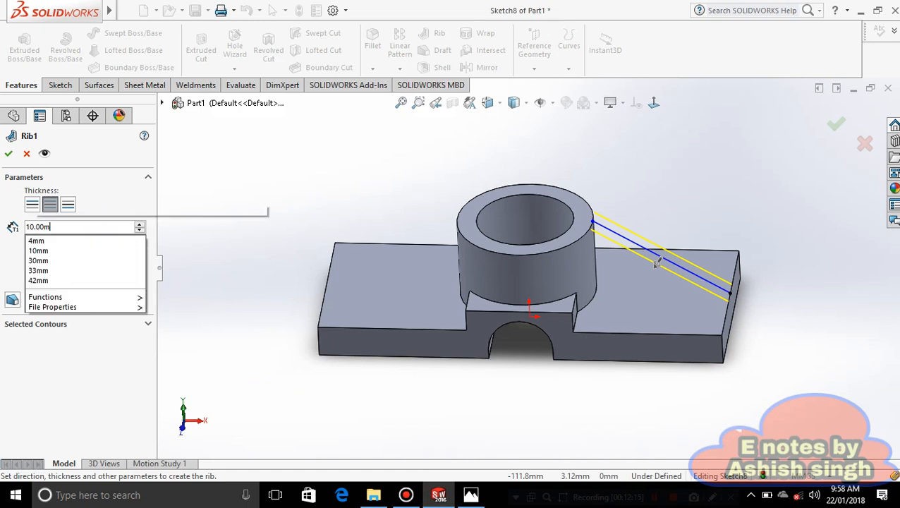
text(20)
key(Return)
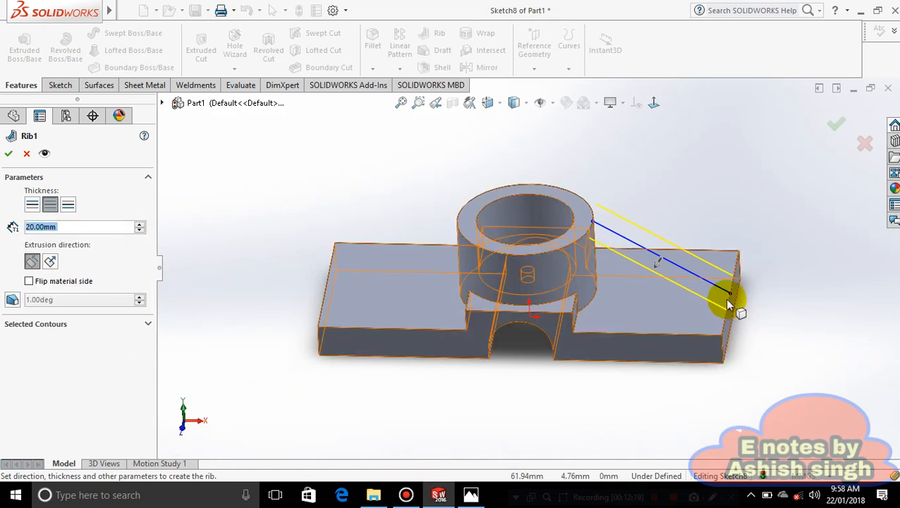
Recheck the rib in the reference drawing and try to create the 20 mm rib in SOLIDWORKS
click(471, 494)
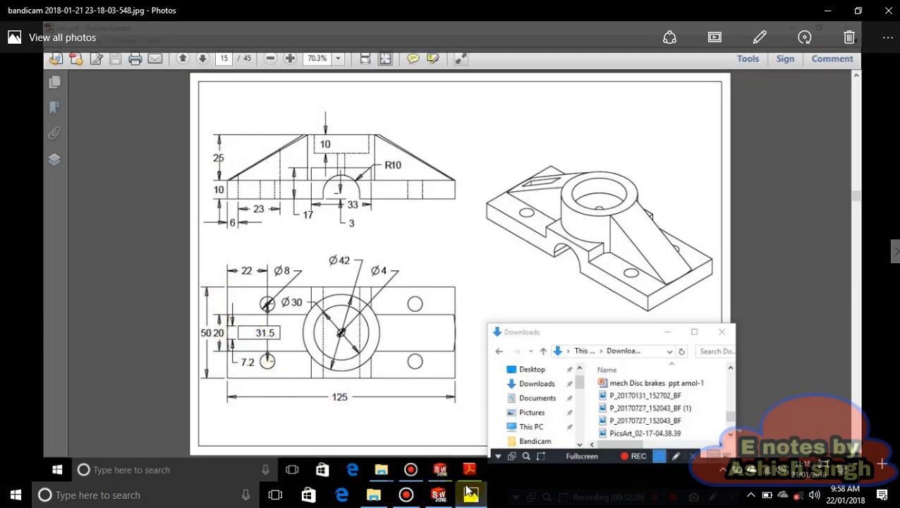
click(469, 494)
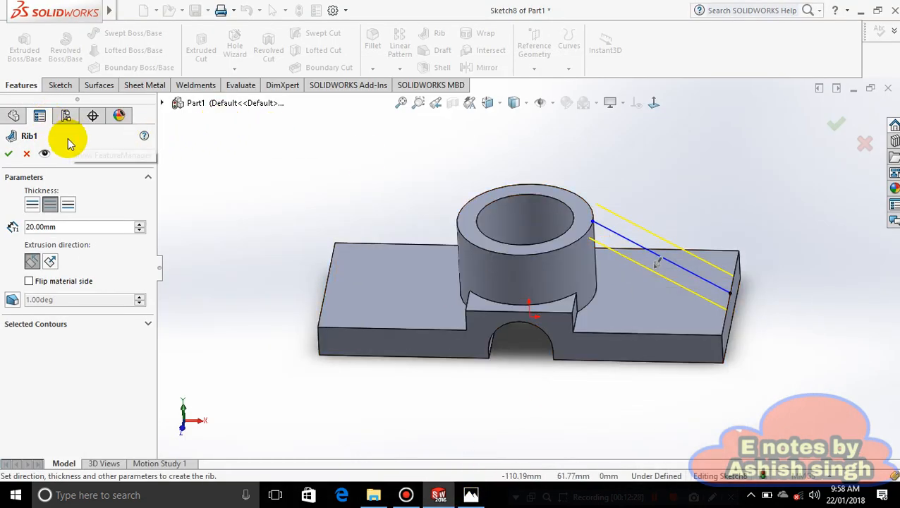
click(8, 154)
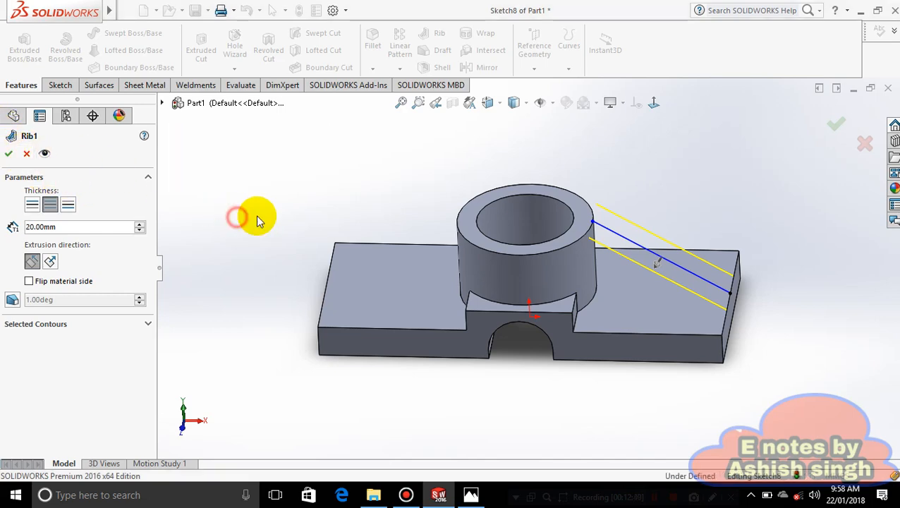
Examine where the rib preview meets the boss rim and base plate edge, and compare it with the reference drawing
middle_drag(653, 278, 790, 247)
scroll(755, 287, down, 8)
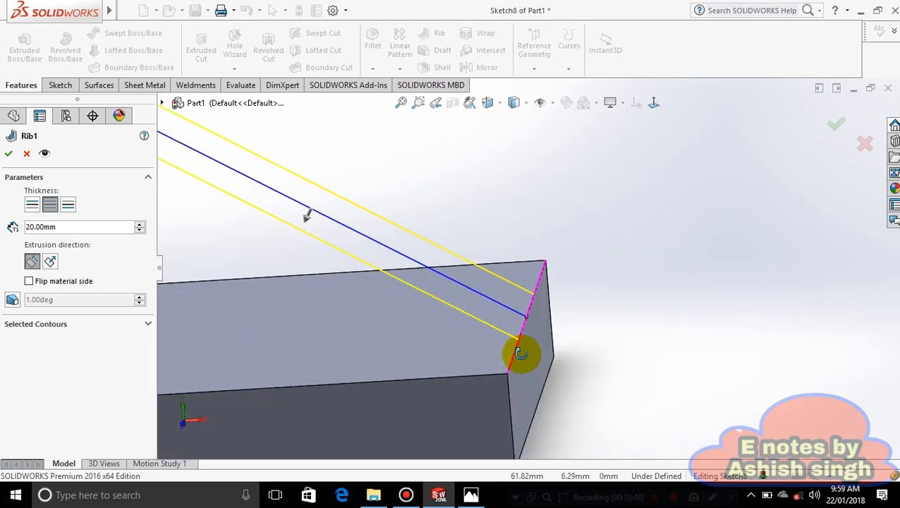
scroll(336, 180, up, 5)
scroll(336, 181, down, 5)
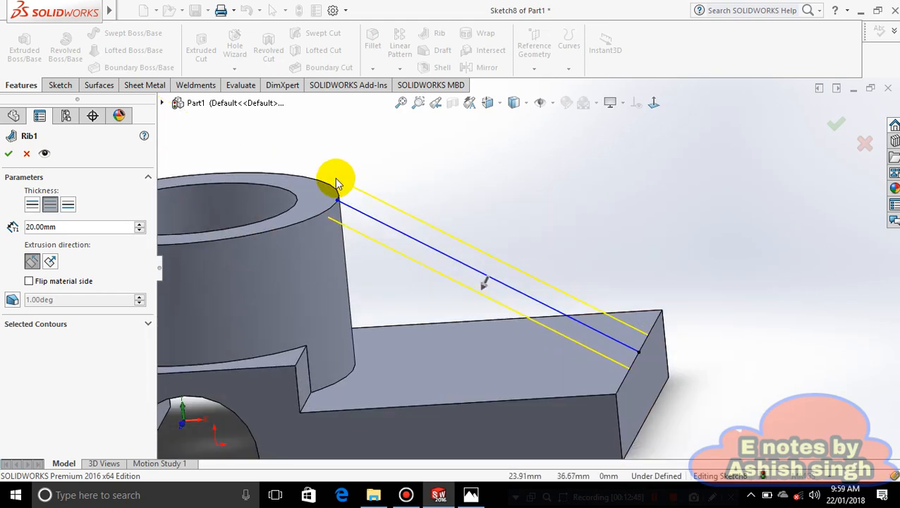
scroll(376, 194, down, 4)
scroll(373, 204, down, 4)
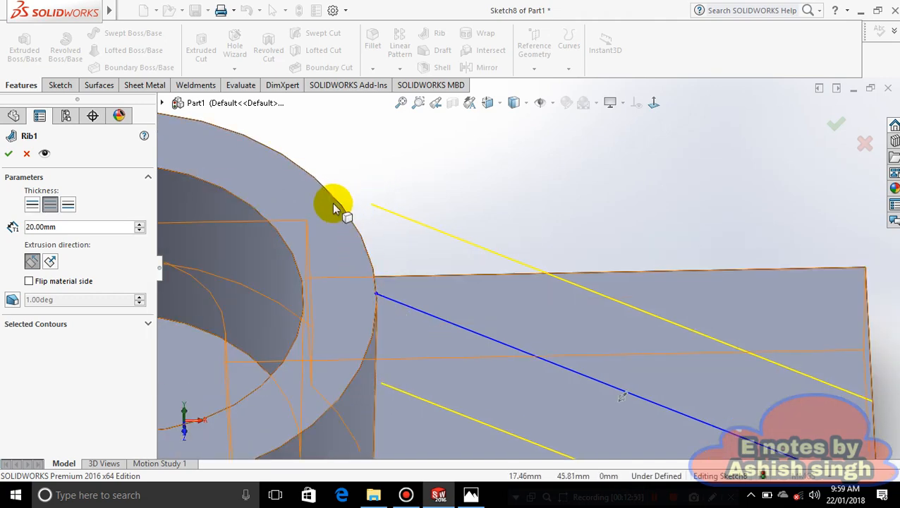
scroll(540, 215, up, 6)
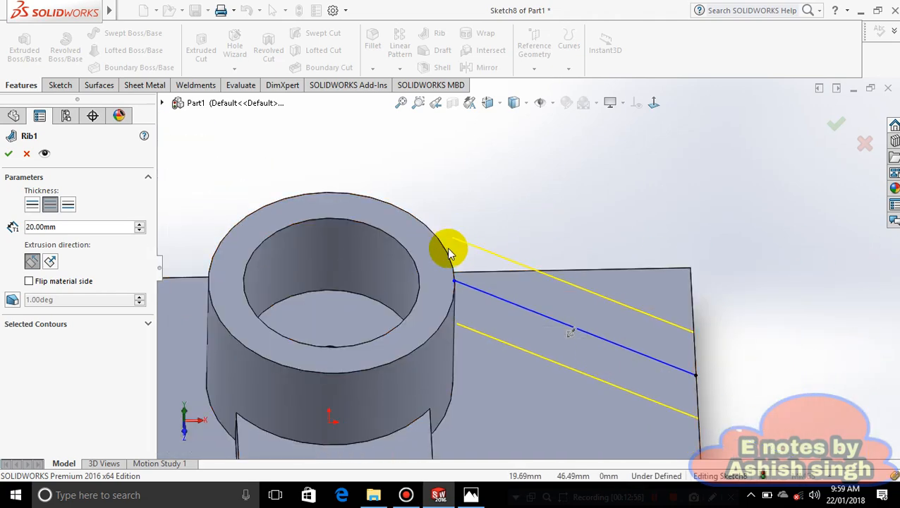
scroll(537, 206, up, 2)
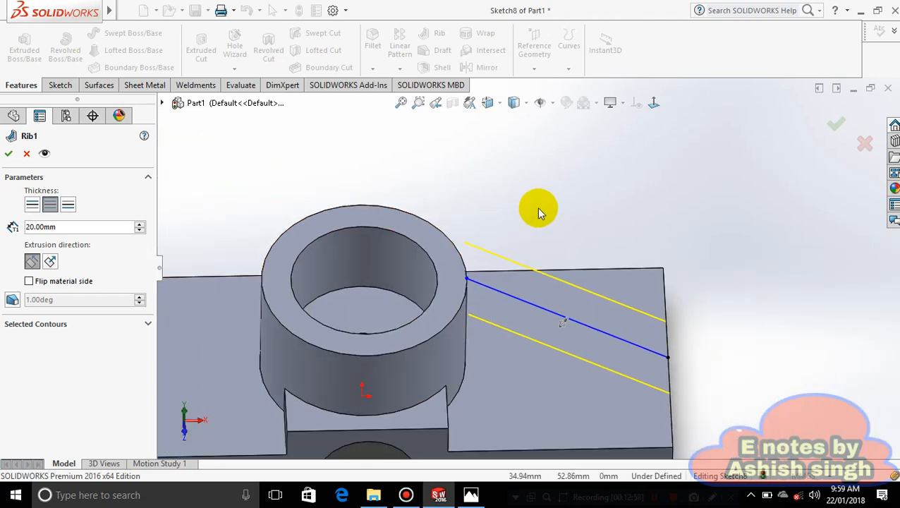
click(470, 494)
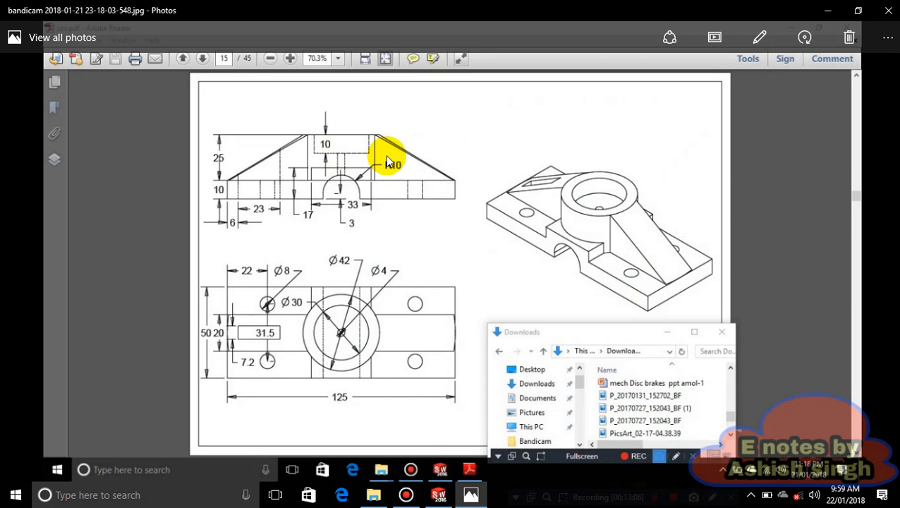
click(439, 494)
middle_drag(555, 255, 568, 189)
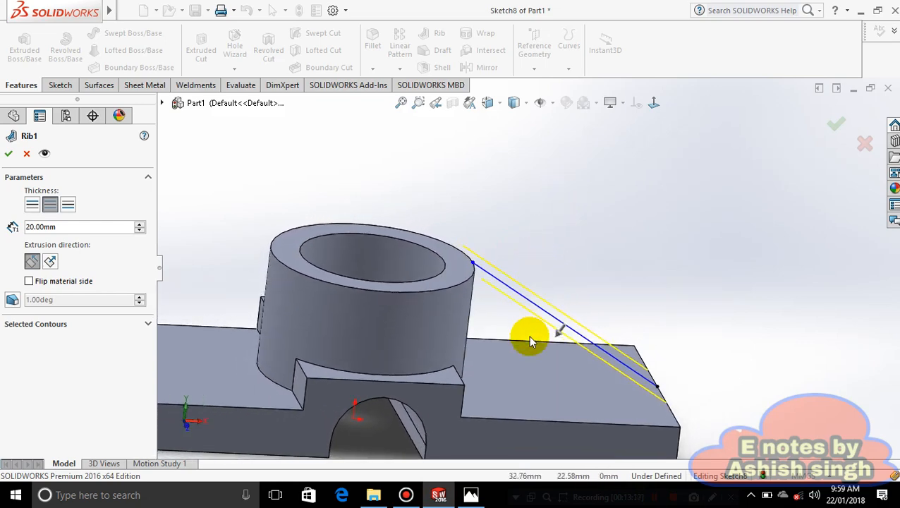
Try flipping the rib's material side back and forth and enabling draft, and cancel the rib
click(555, 335)
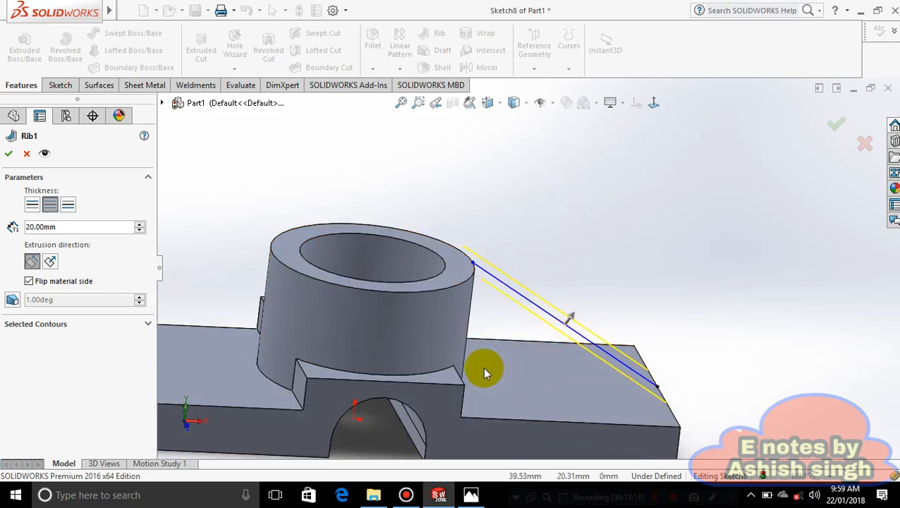
click(570, 319)
scroll(522, 356, up, 5)
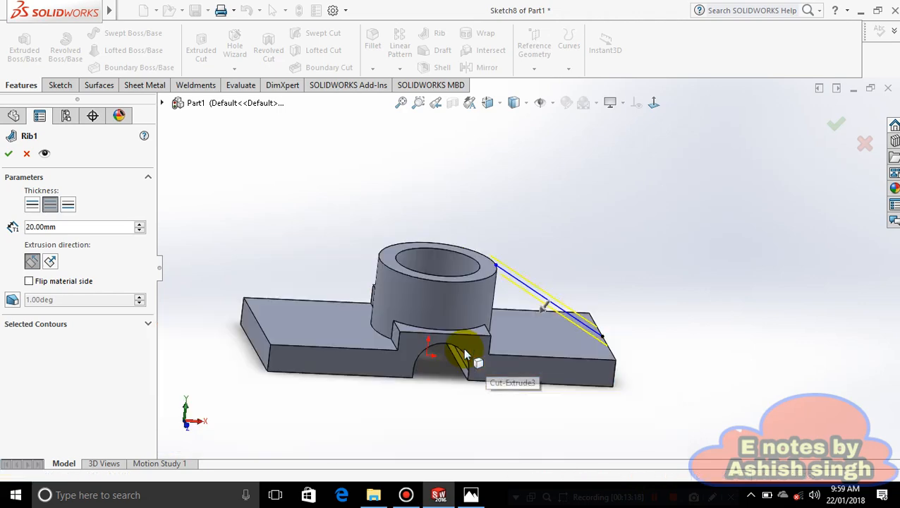
click(14, 299)
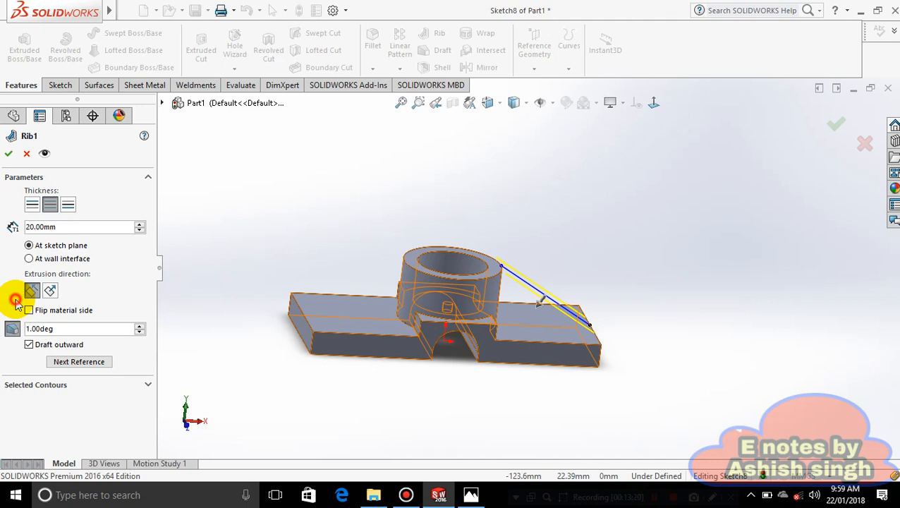
click(25, 153)
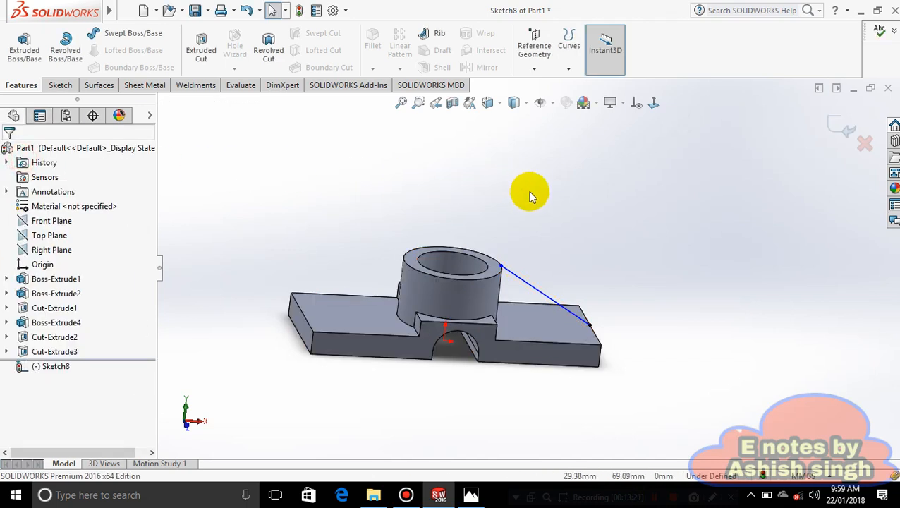
Project the boss's outer top circular edge into the sketch with Convert Entities
middle_drag(528, 190, 507, 263)
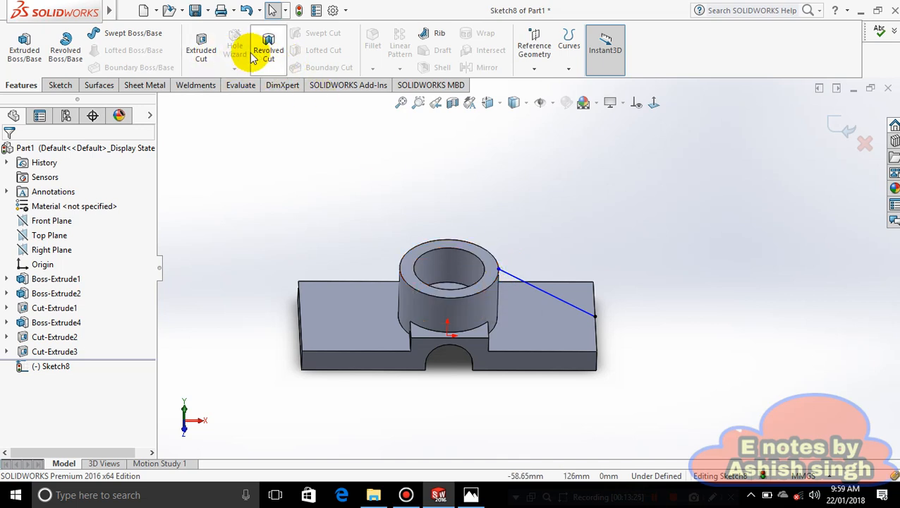
click(61, 85)
click(225, 45)
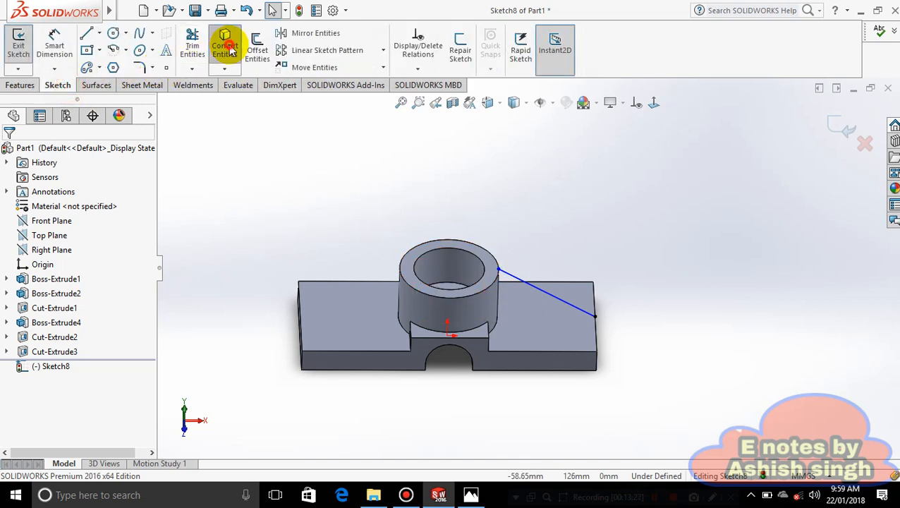
click(492, 287)
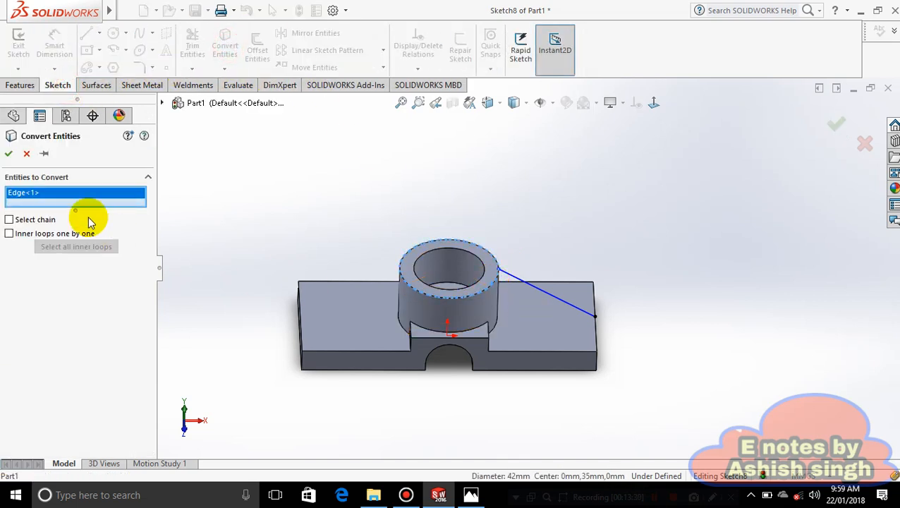
click(9, 154)
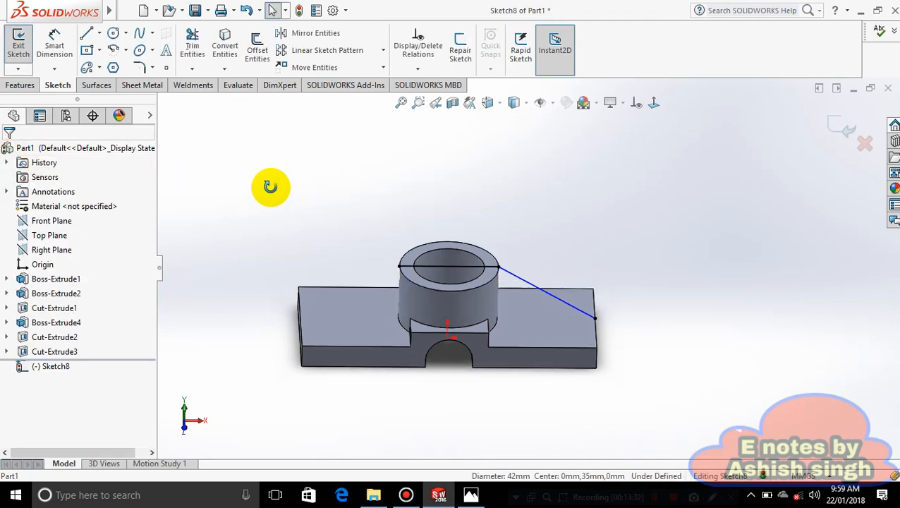
Delete the converted line across the top of the boss from the sketch
scroll(516, 237, down, 3)
middle_drag(487, 254, 487, 326)
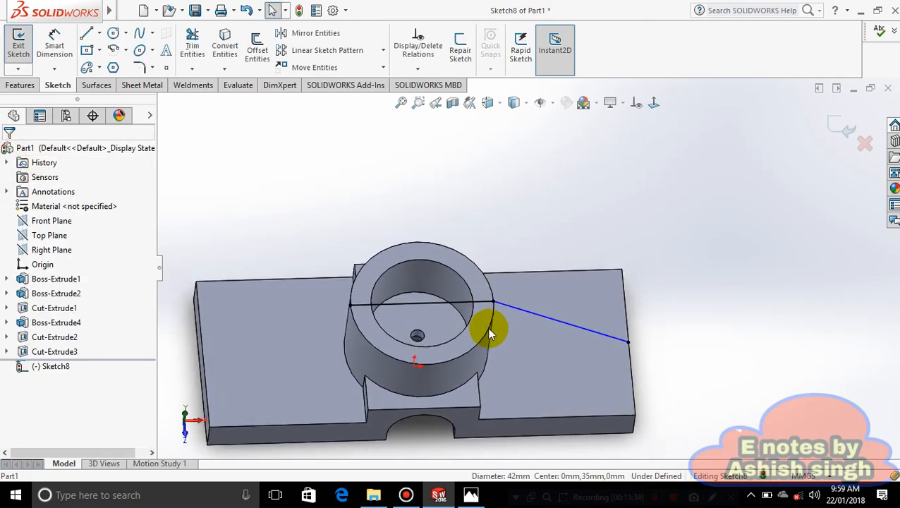
right_click(405, 305)
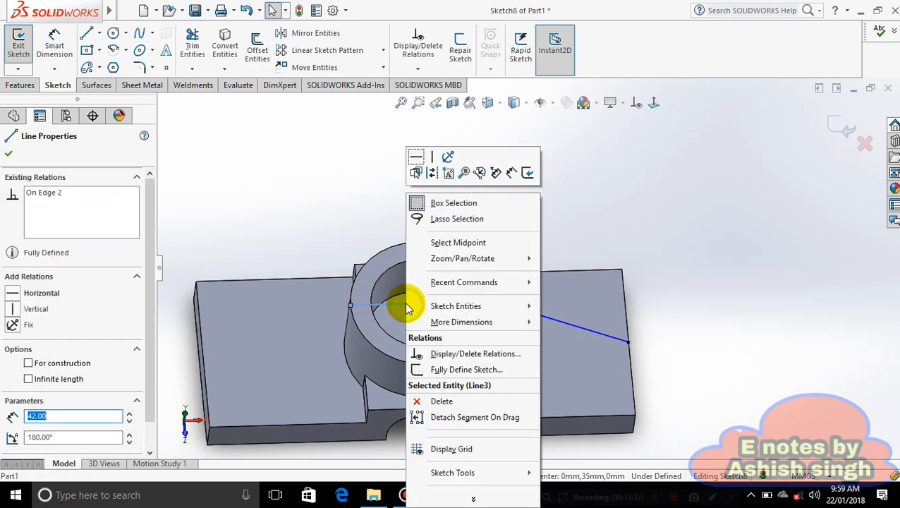
click(439, 402)
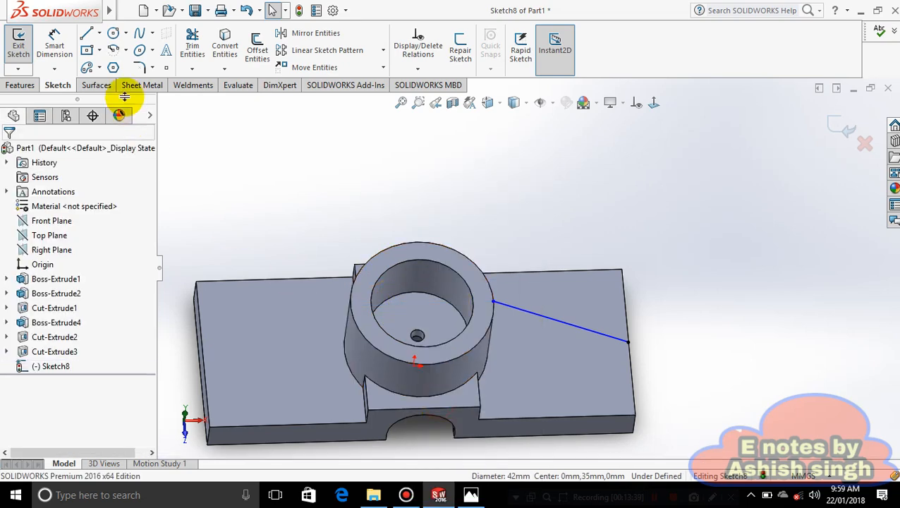
Convert the boss's outer top edge into a sketch line again, meeting the upper end of the sloped line
click(225, 49)
click(487, 279)
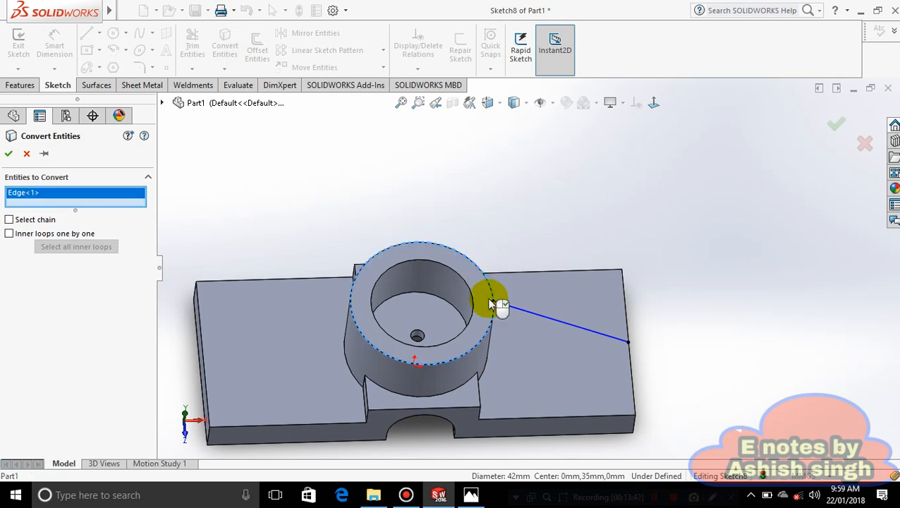
click(8, 155)
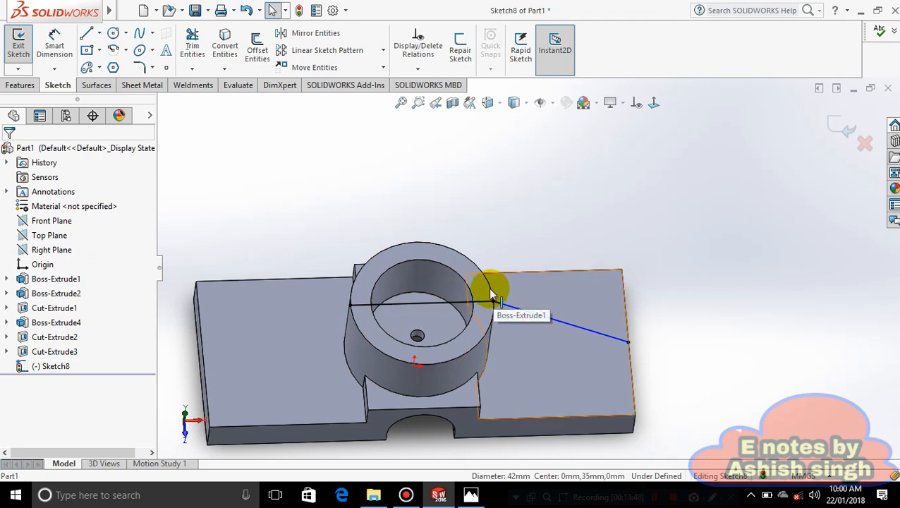
Try to convert the boss's outer and inner top circular edges into sketch lines, and delete the 42 mm converted line
click(225, 42)
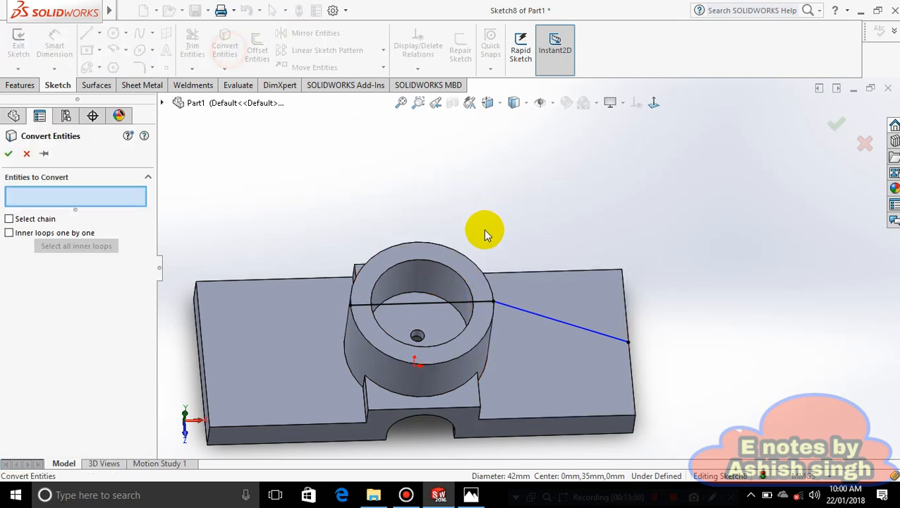
click(474, 266)
click(459, 275)
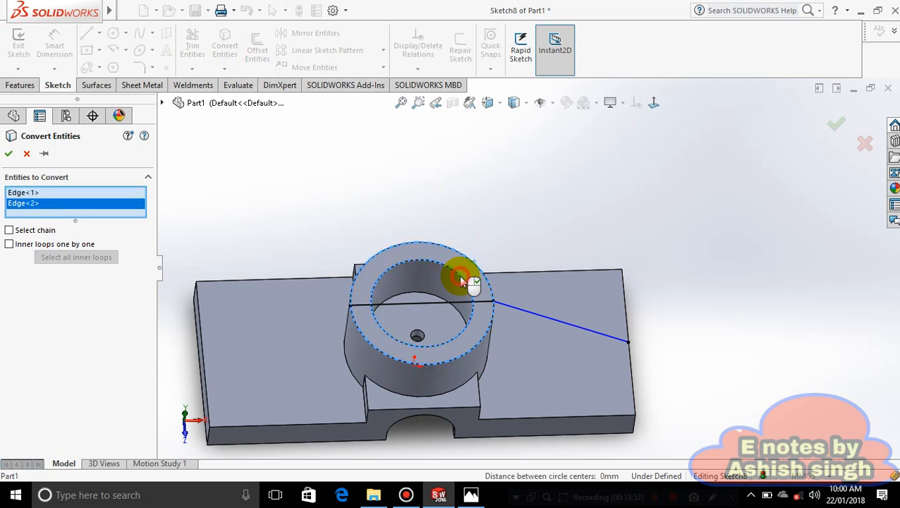
click(9, 154)
middle_drag(557, 246, 474, 258)
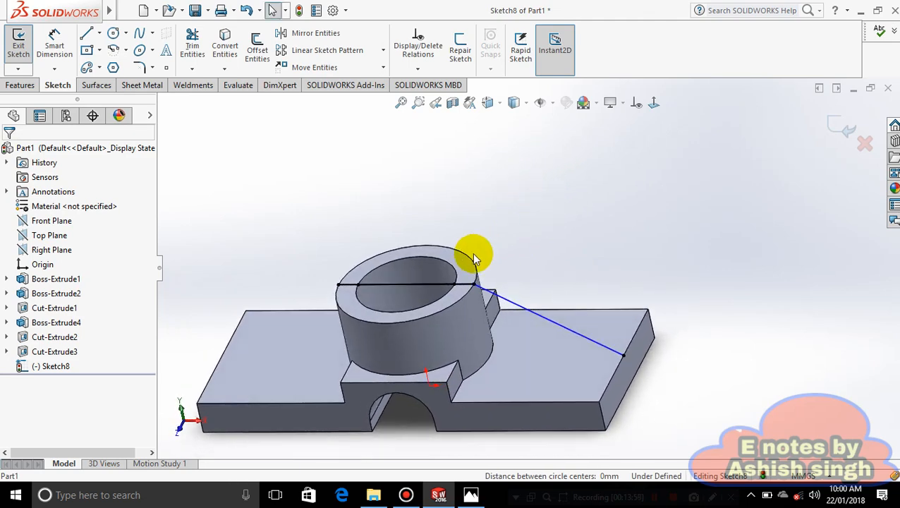
right_click(405, 283)
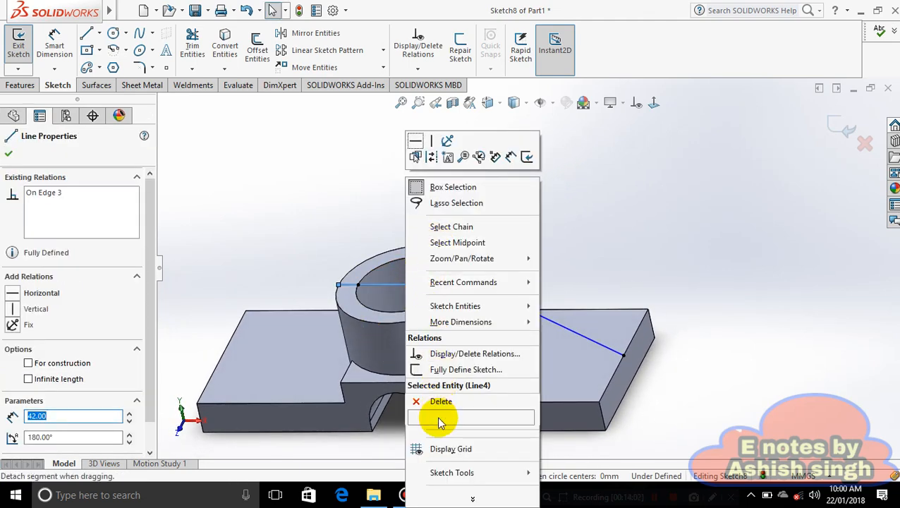
click(439, 401)
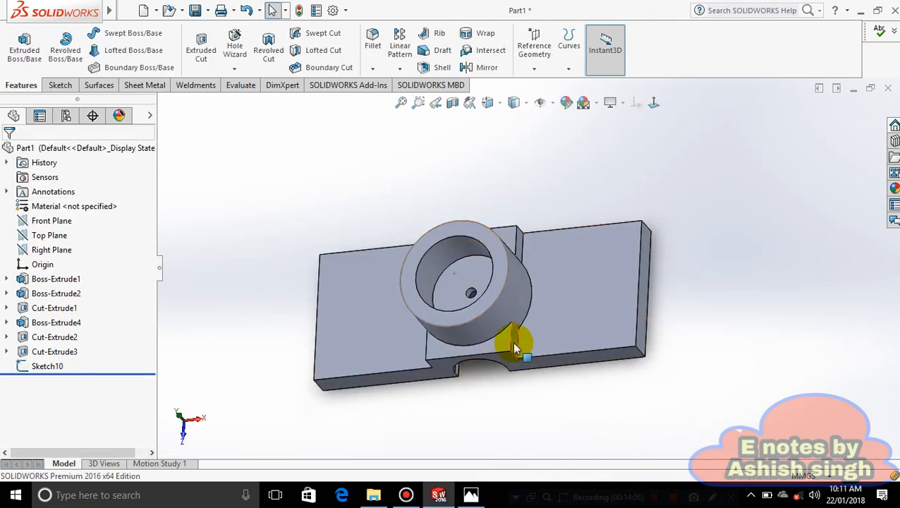
Start a new sketch on the ring-shaped top face of the boss, viewed normal to the face
middle_drag(727, 279, 499, 315)
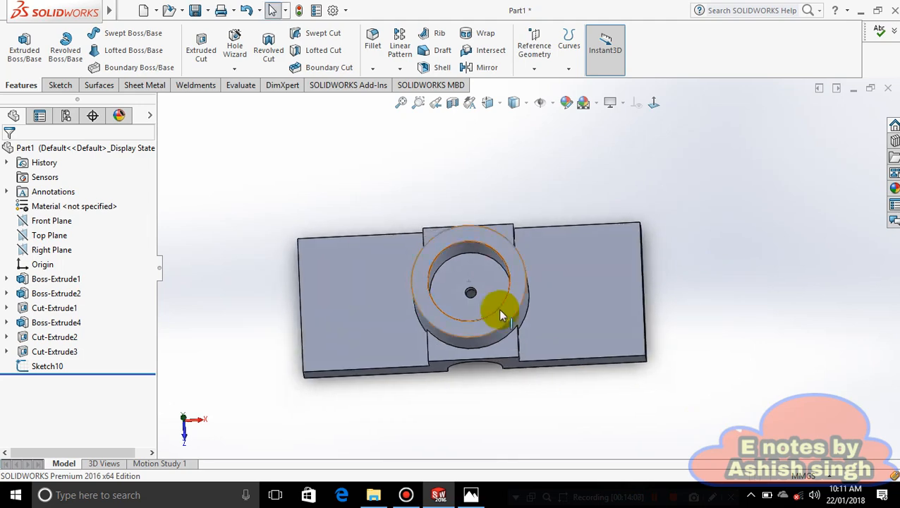
click(514, 294)
right_click(514, 290)
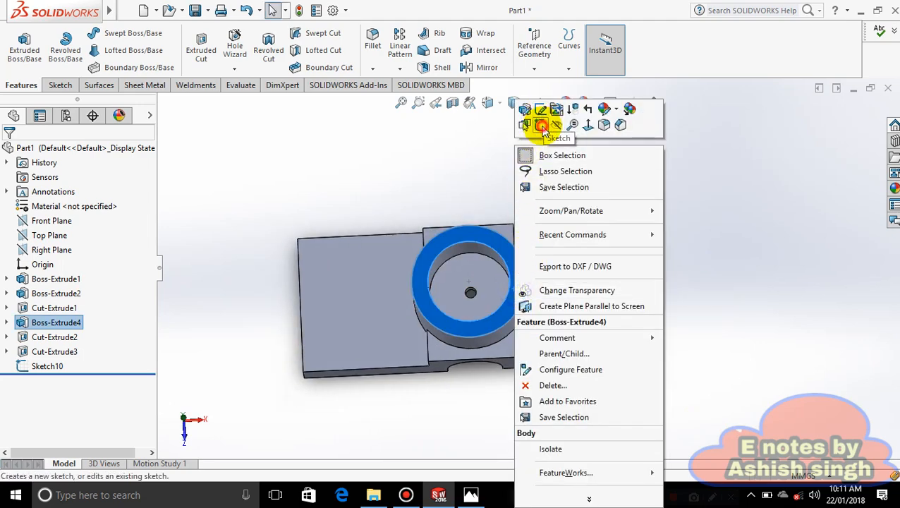
click(538, 111)
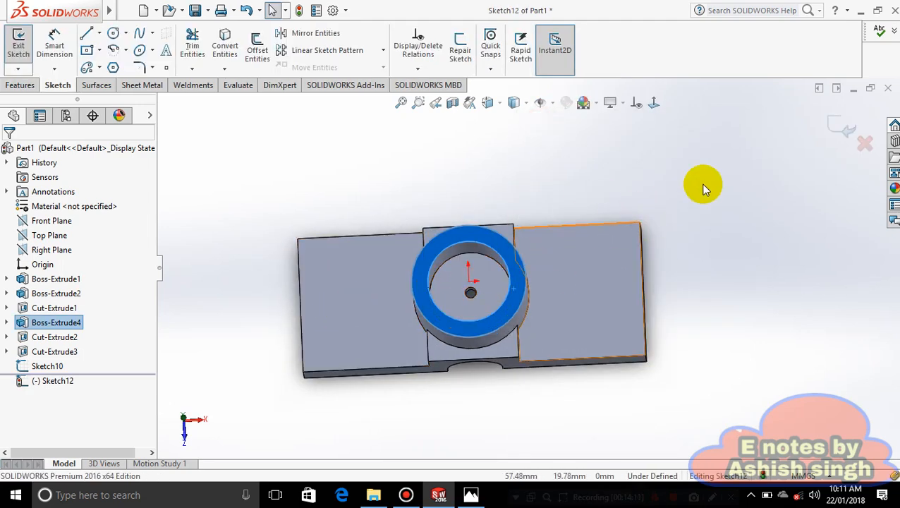
click(653, 103)
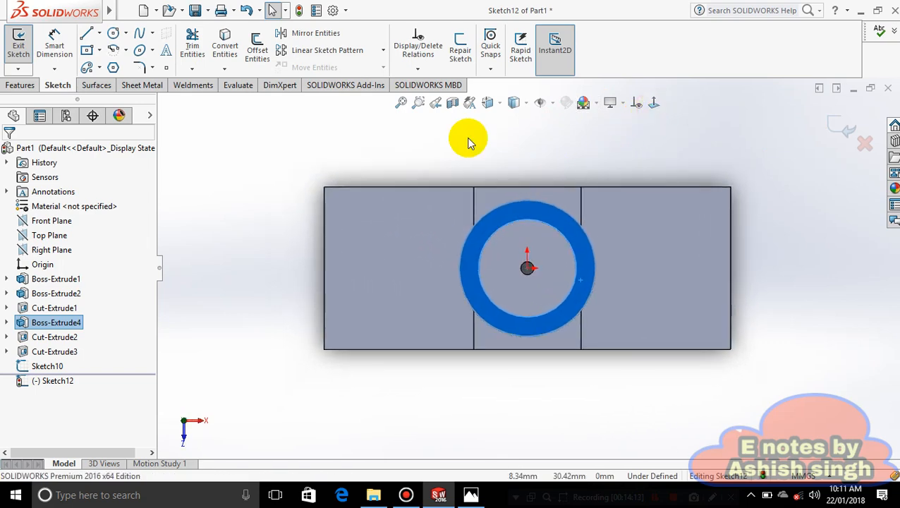
Project the boss top face's outer circular edge into the sketch with Convert Entities
click(225, 46)
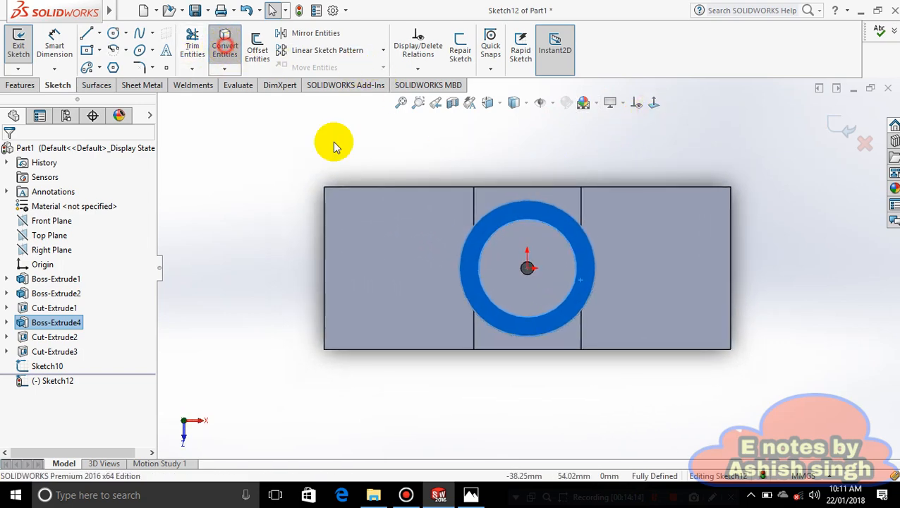
click(594, 266)
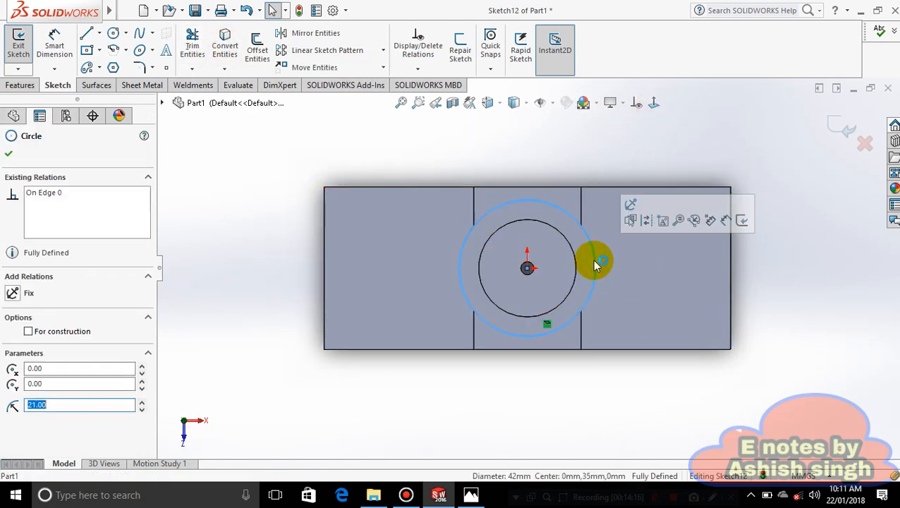
click(8, 153)
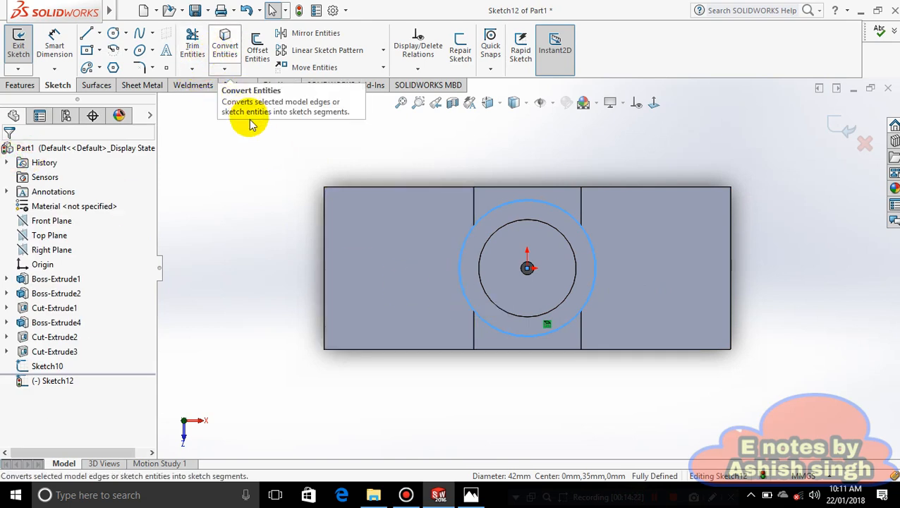
click(622, 171)
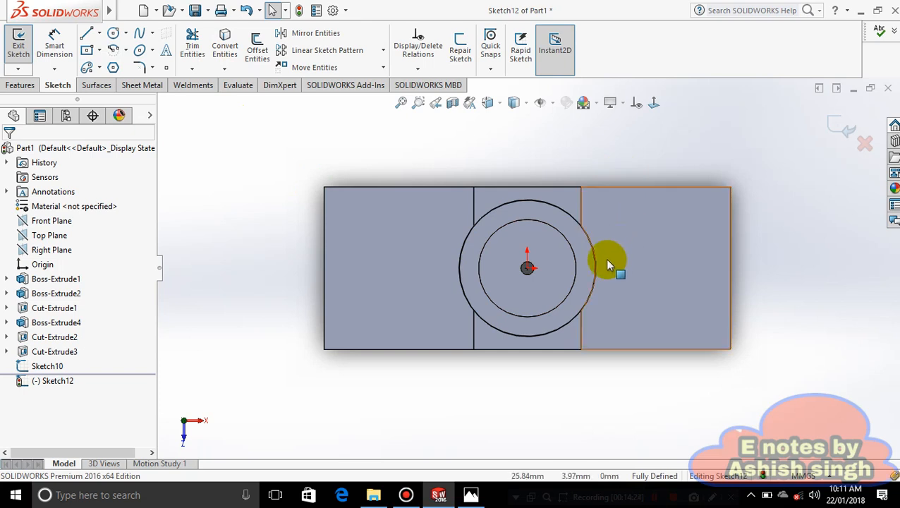
Sketch three connected lines from the boss circle to the base plate's +X end edge and back, about 43 mm long and 16 mm apart
click(99, 33)
click(107, 49)
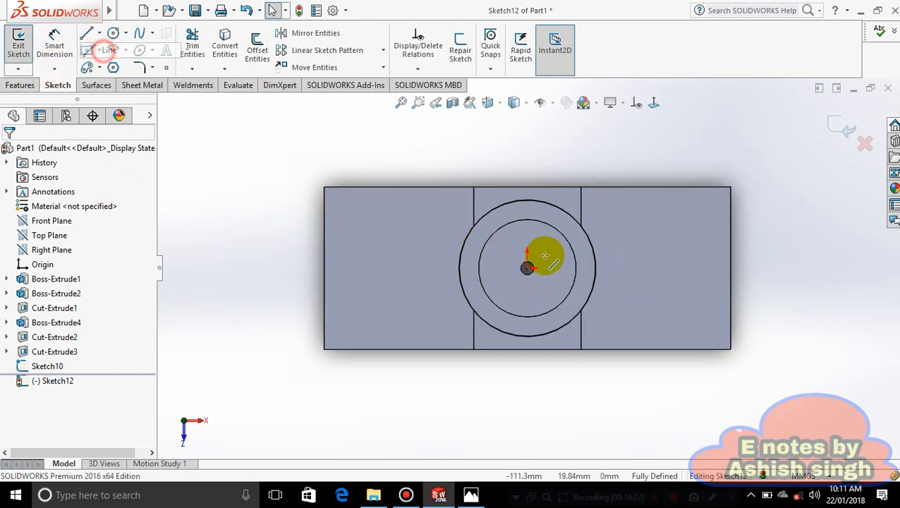
click(591, 244)
click(730, 244)
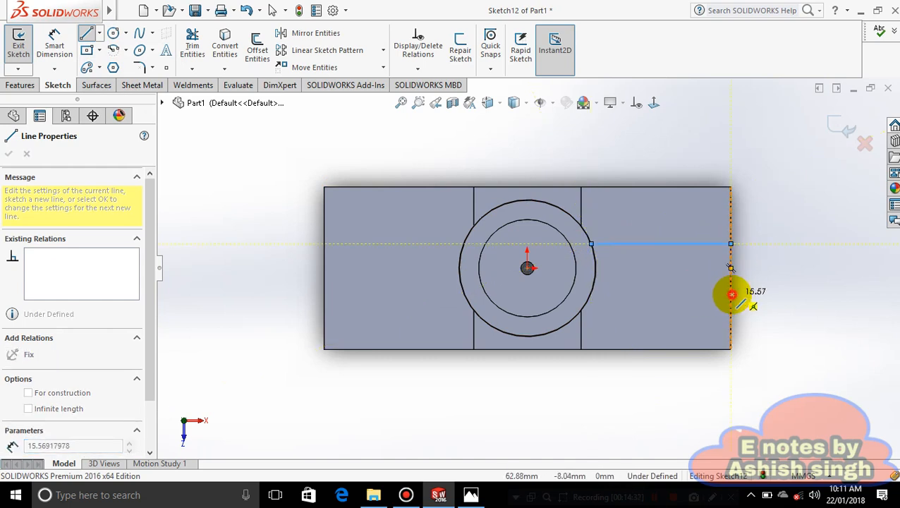
click(731, 294)
click(589, 294)
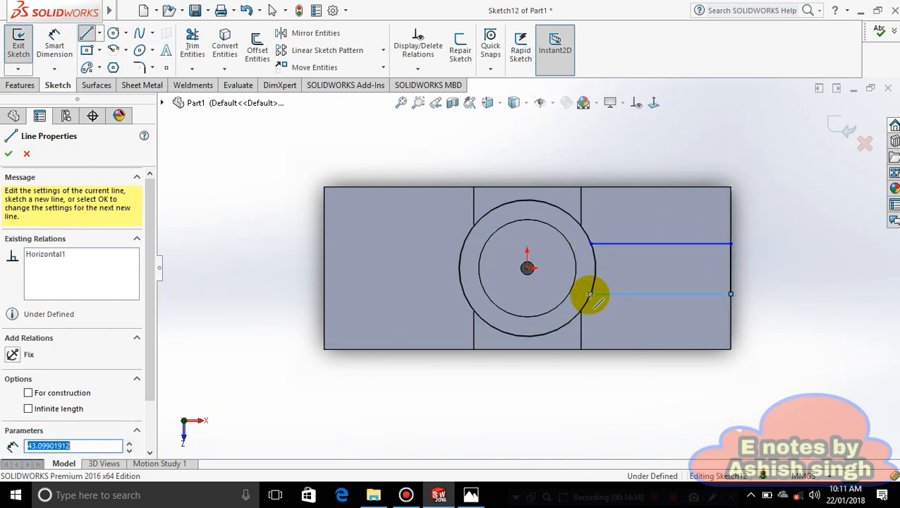
key(Escape)
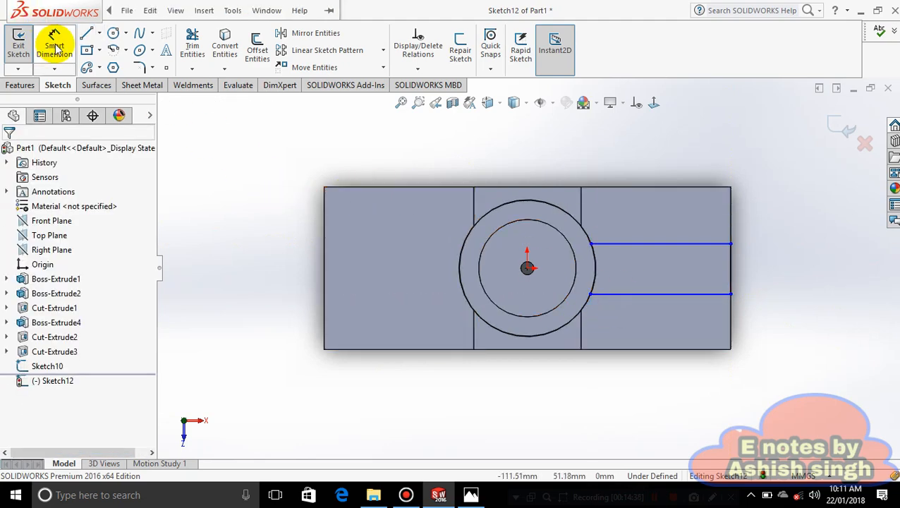
Dimension the short end line on the base plate's edge to 20 mm
click(55, 39)
click(731, 270)
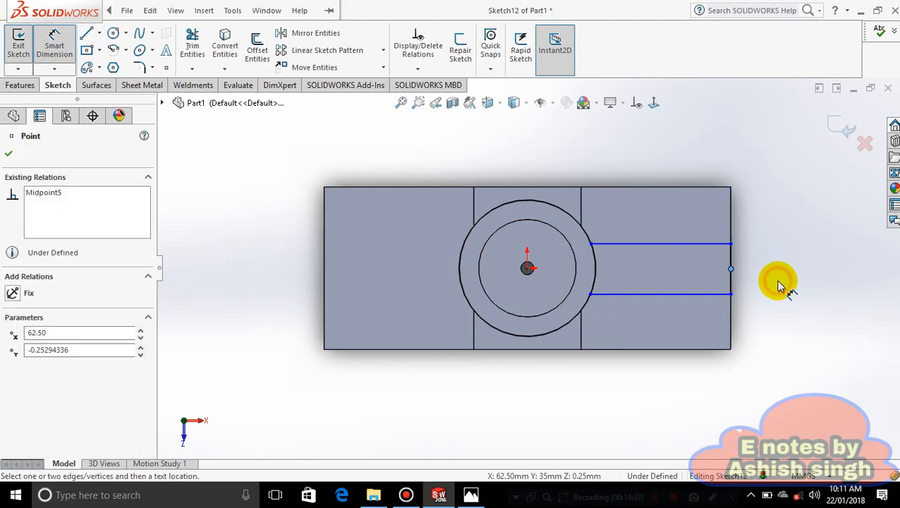
click(7, 157)
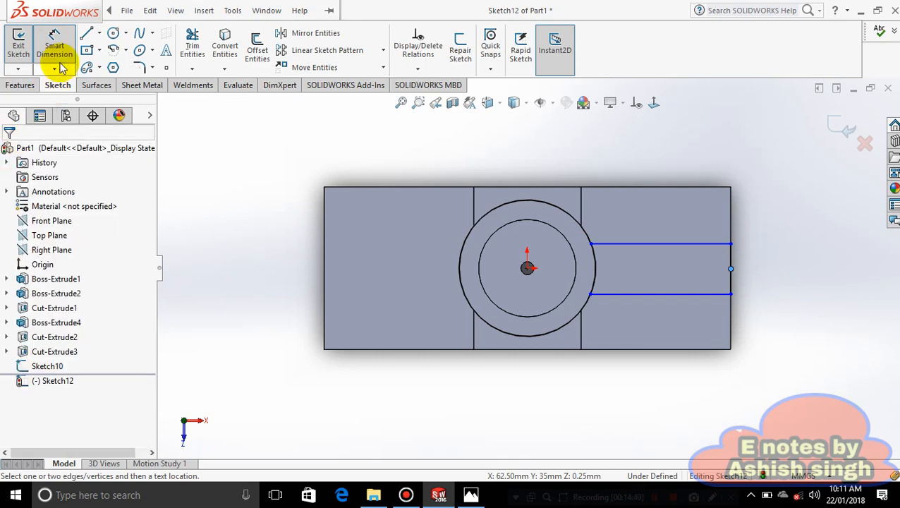
click(730, 270)
click(732, 273)
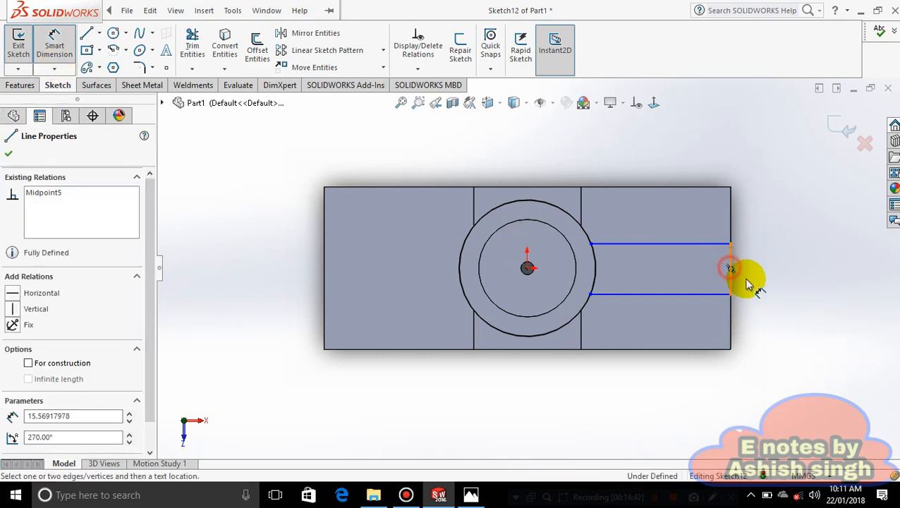
click(731, 279)
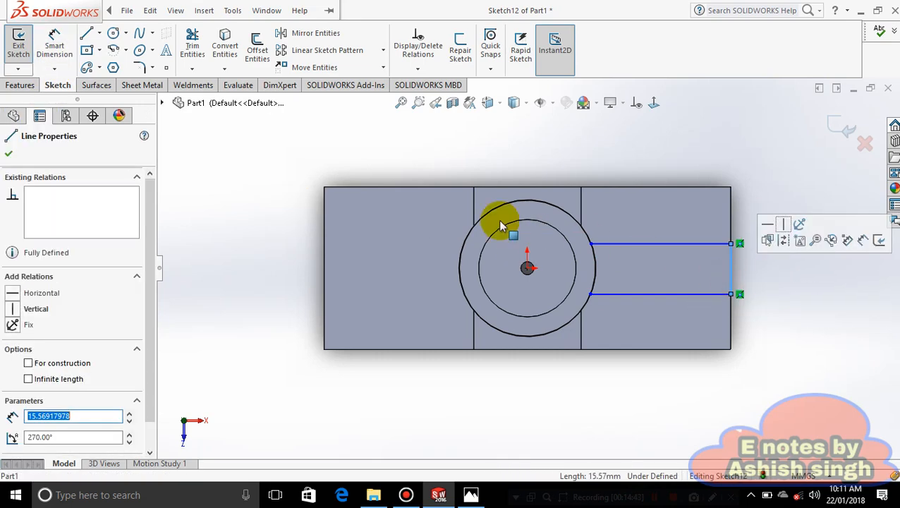
click(54, 44)
click(785, 264)
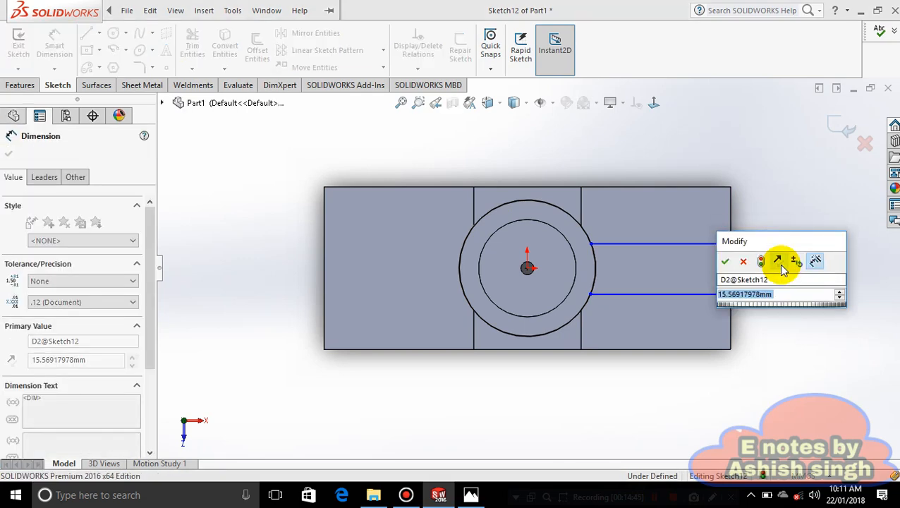
text(20)
key(Return)
click(803, 287)
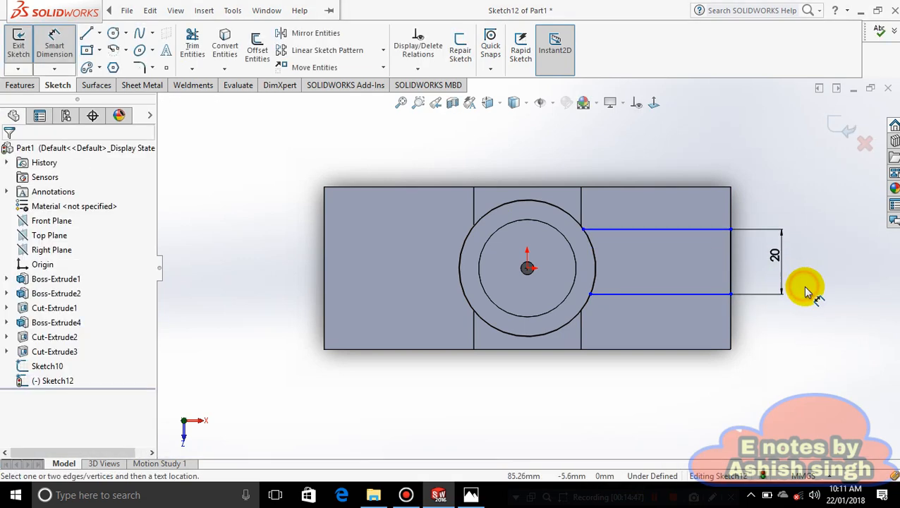
click(732, 265)
click(527, 268)
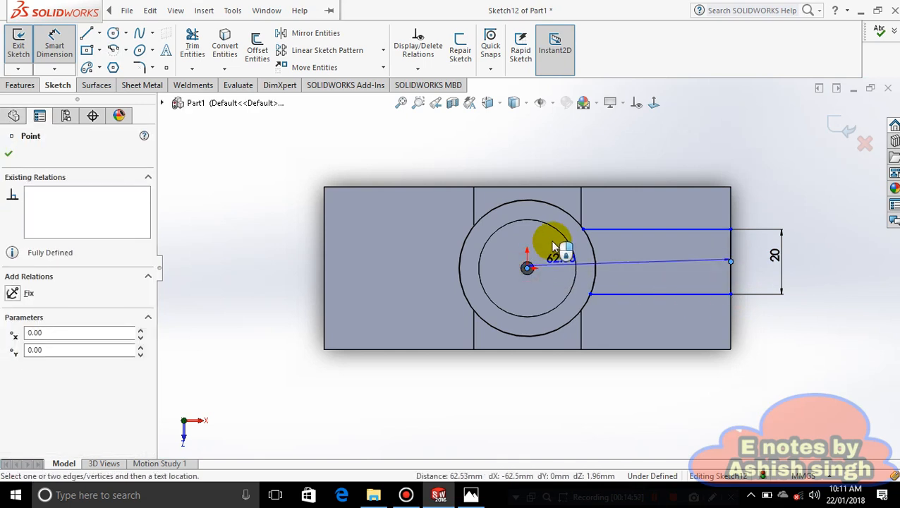
key(Escape)
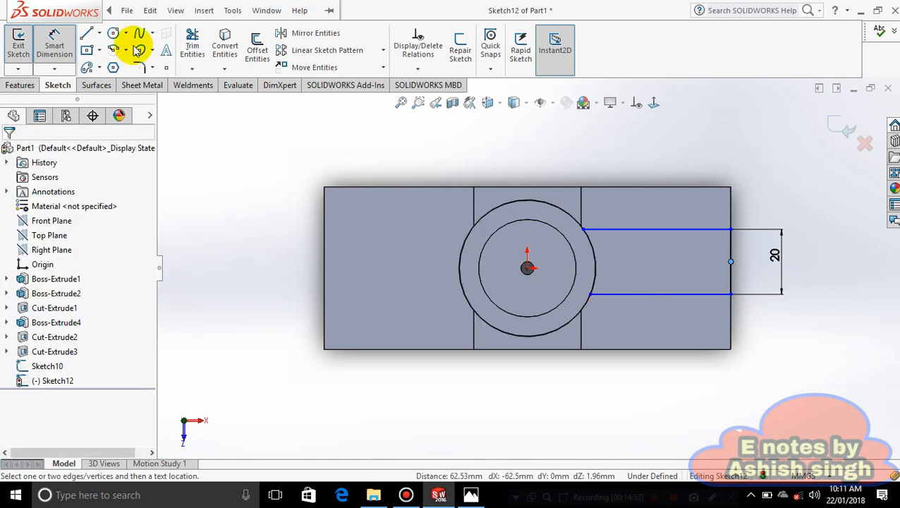
click(56, 43)
click(778, 309)
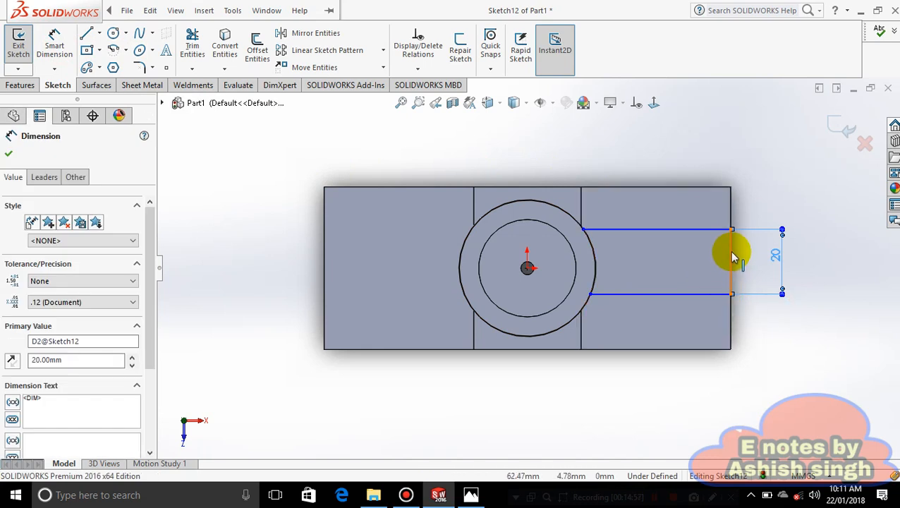
click(813, 247)
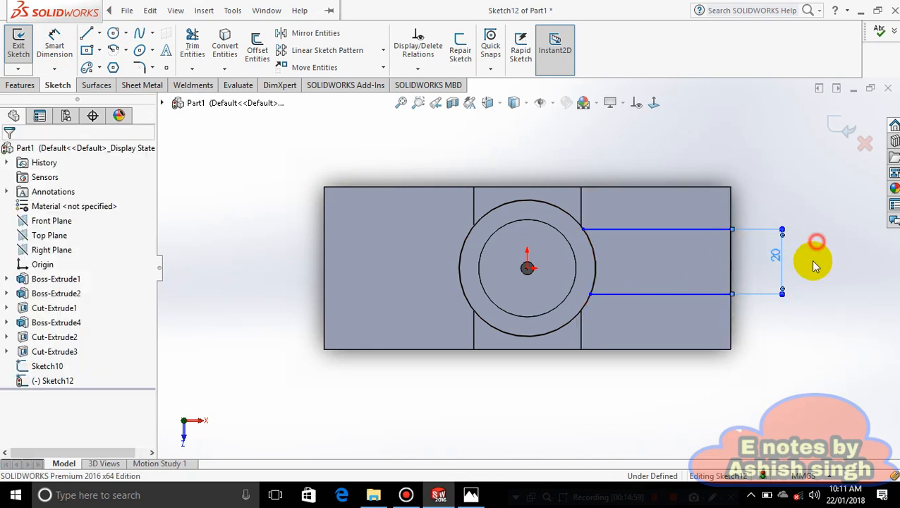
Add a horizontal relation between the midpoint of the 20 mm end line and the sketch origin
click(732, 262)
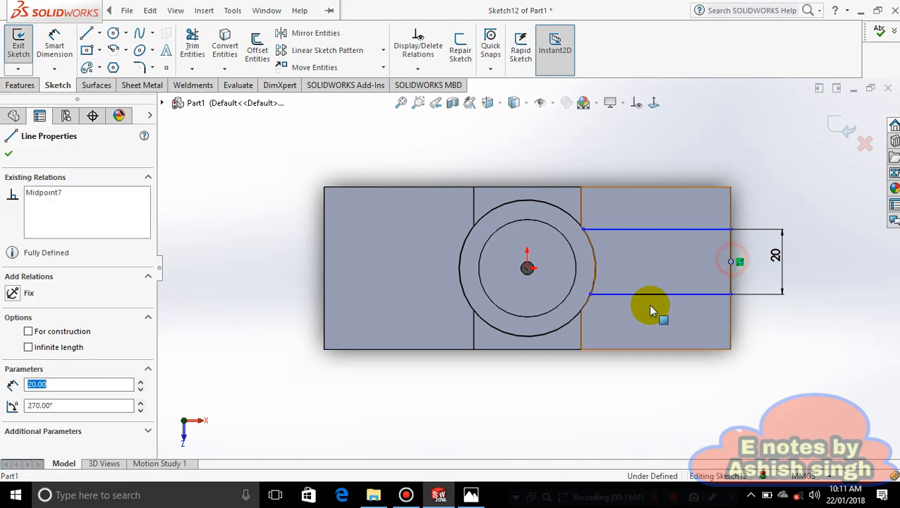
ctrl+click(530, 271)
click(568, 210)
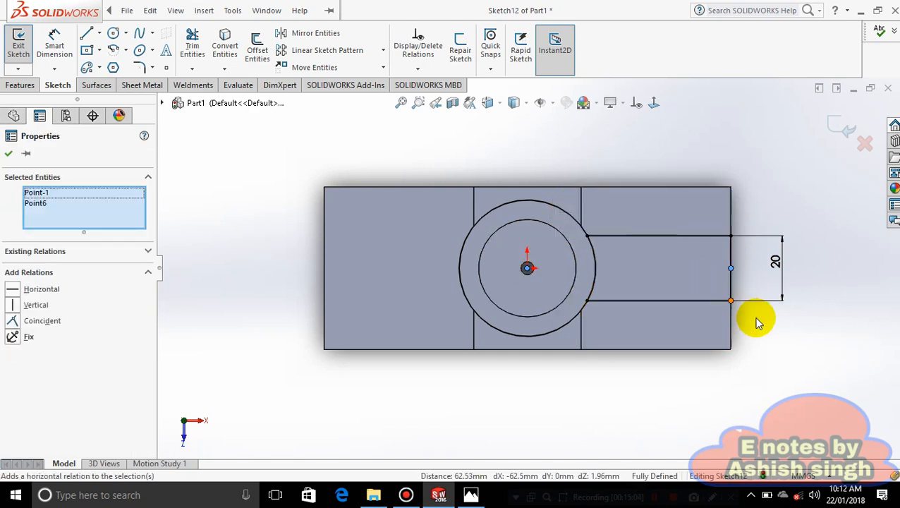
click(767, 341)
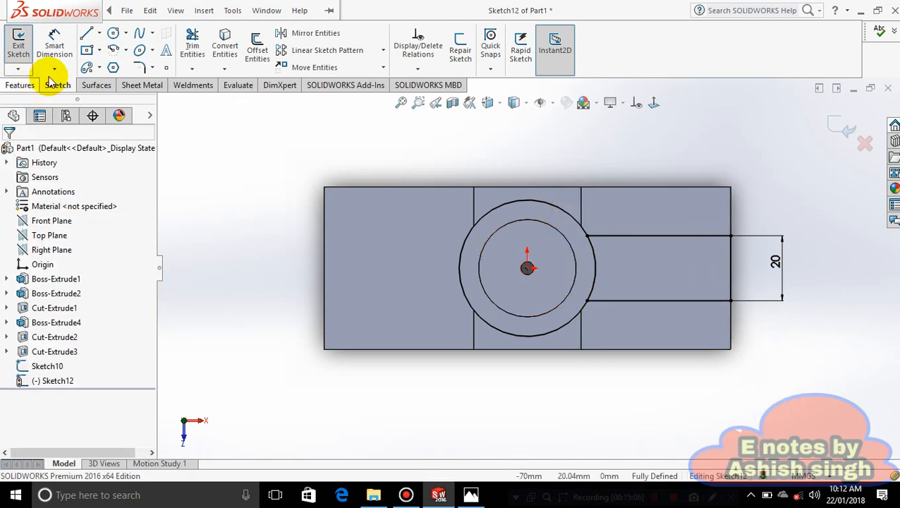
Extrude the 20 mm wide region beside the boss downward with Up To Surface, ending at the base plate's top face
click(21, 85)
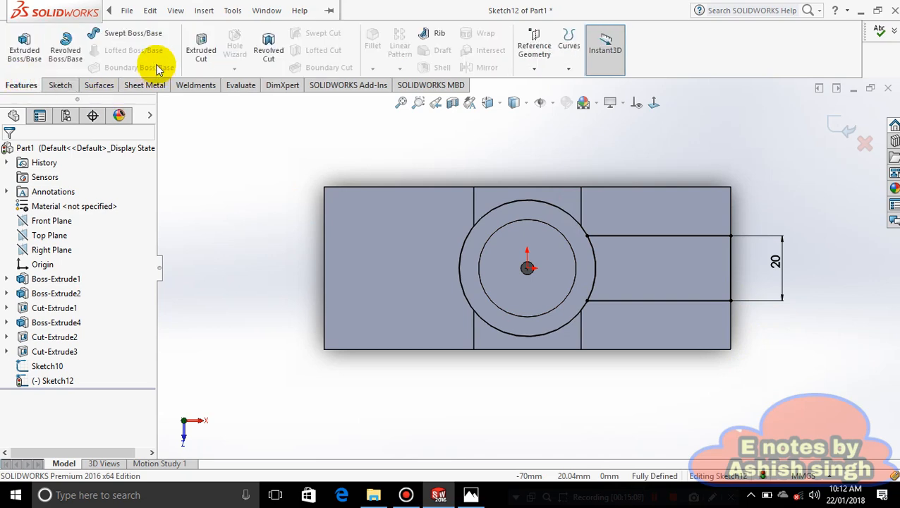
click(28, 47)
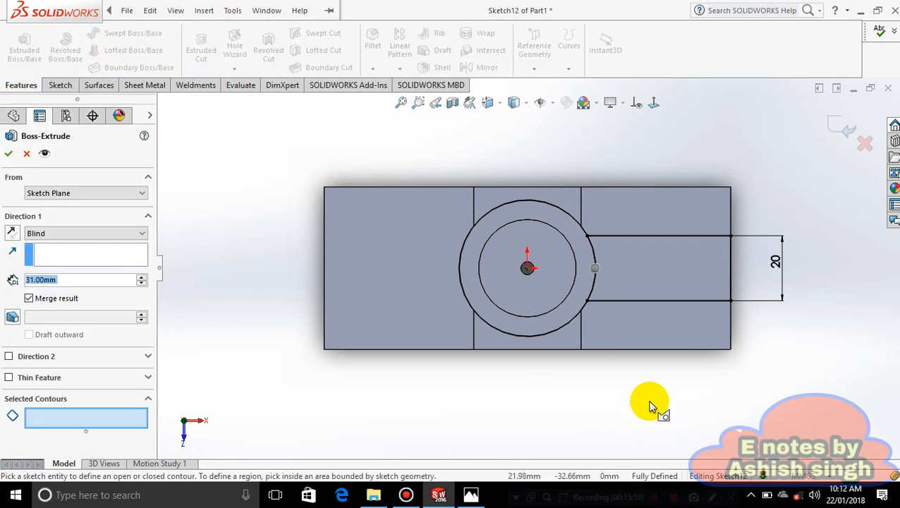
click(677, 269)
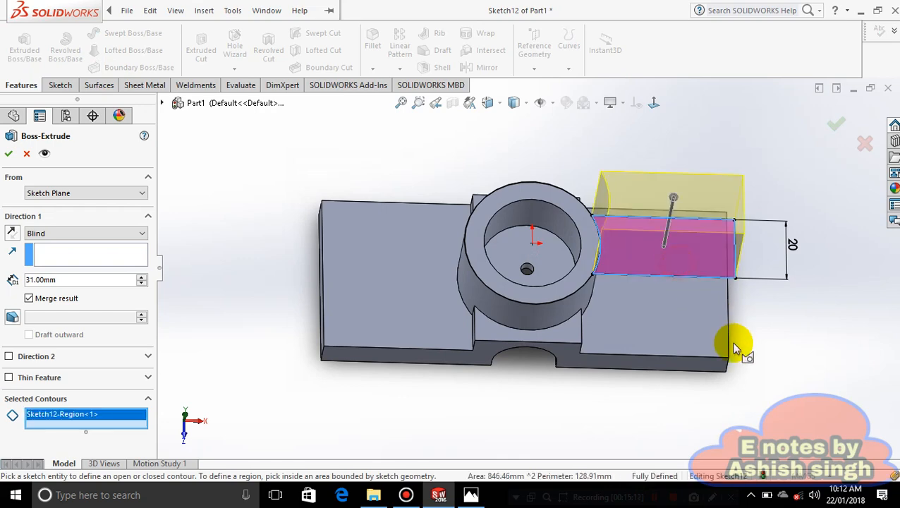
middle_drag(673, 206, 720, 235)
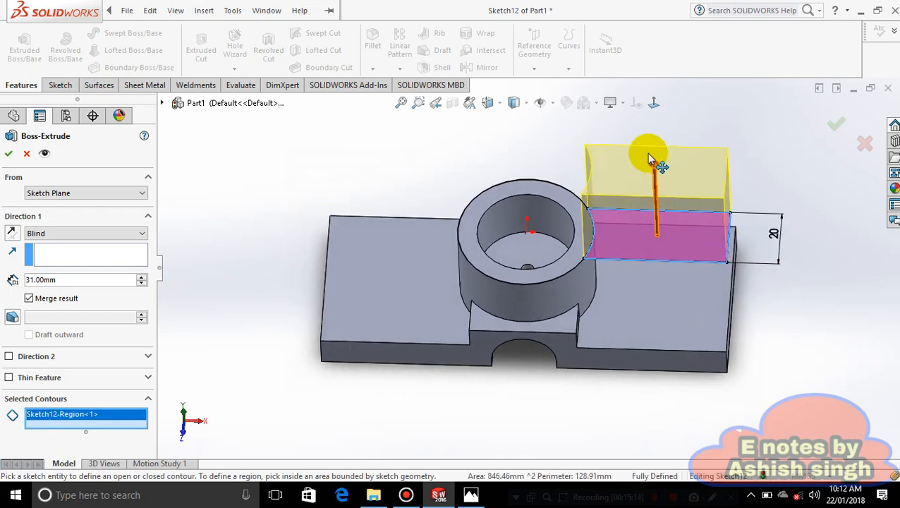
drag(650, 159, 639, 209)
mouse_move(639, 209)
middle_down()
mouse_move(653, 201)
mouse_move(623, 176)
mouse_move(628, 130)
middle_up()
drag(628, 130, 661, 291)
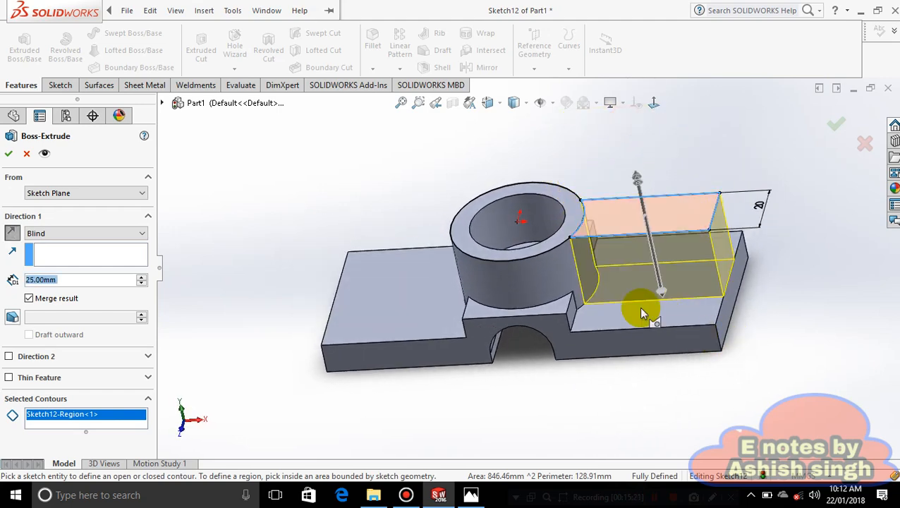
click(102, 233)
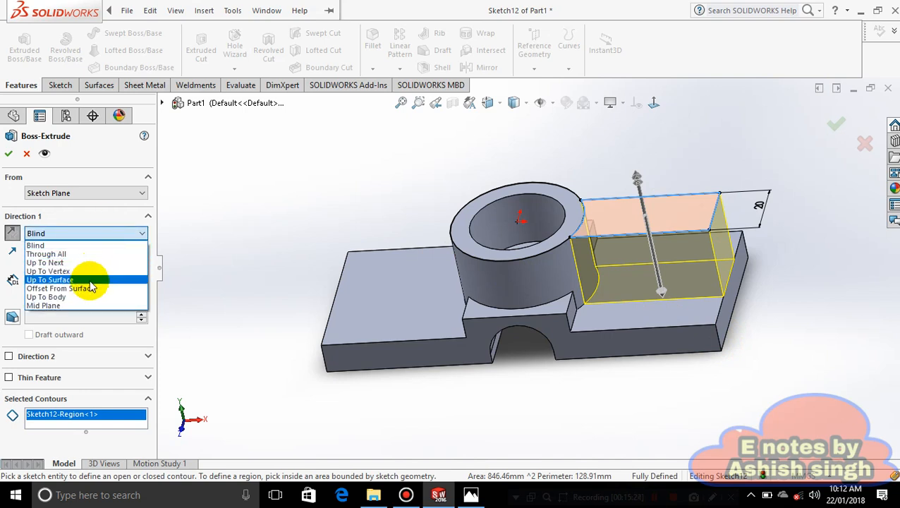
click(79, 280)
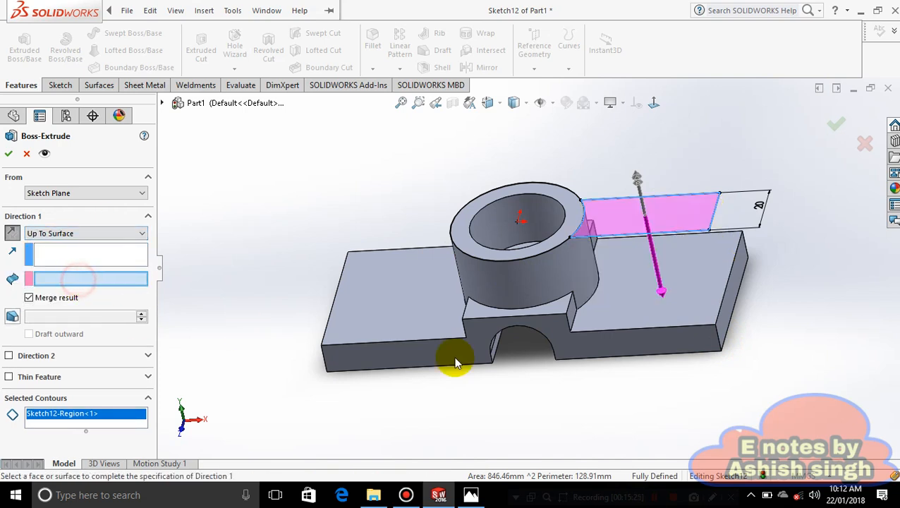
click(615, 312)
click(8, 153)
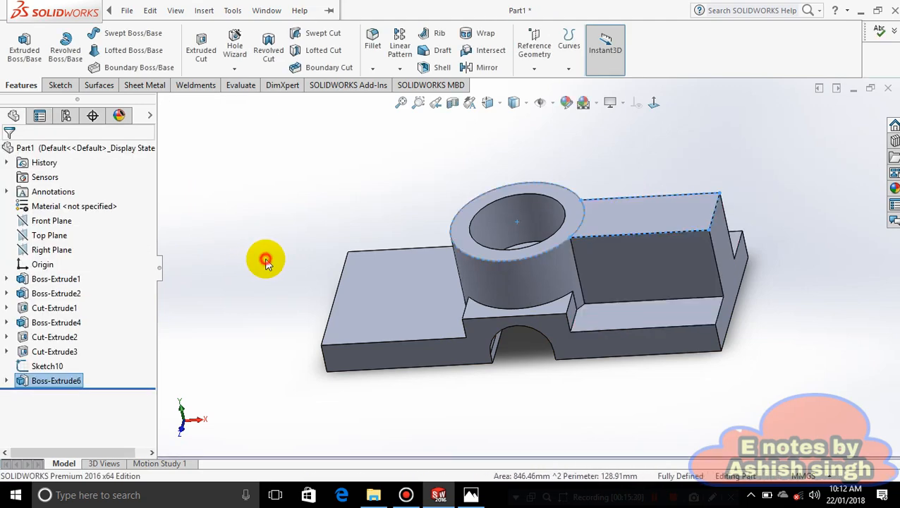
Sketch a closed triangle on the rib block's side face, with its sloped line running from the boss's top corner to the plate's upper end corner
middle_drag(700, 255, 560, 190)
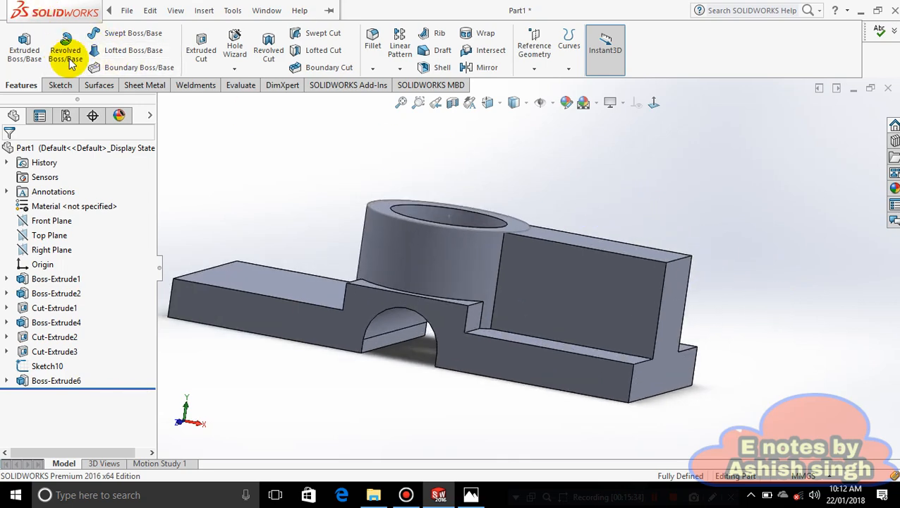
right_click(585, 290)
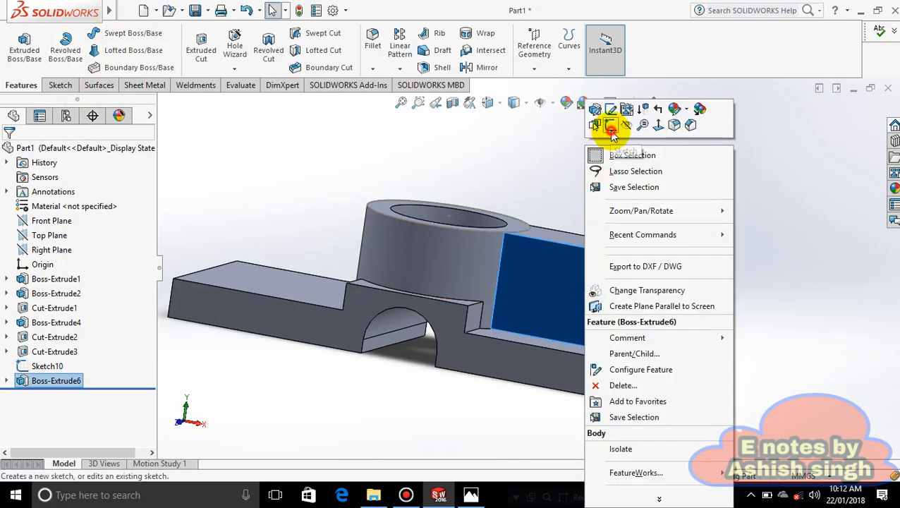
click(610, 127)
click(111, 34)
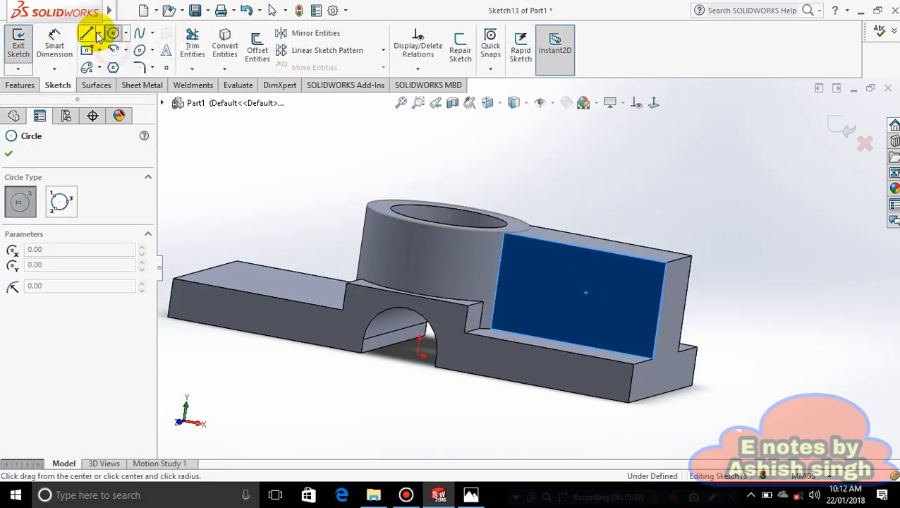
click(99, 34)
click(103, 58)
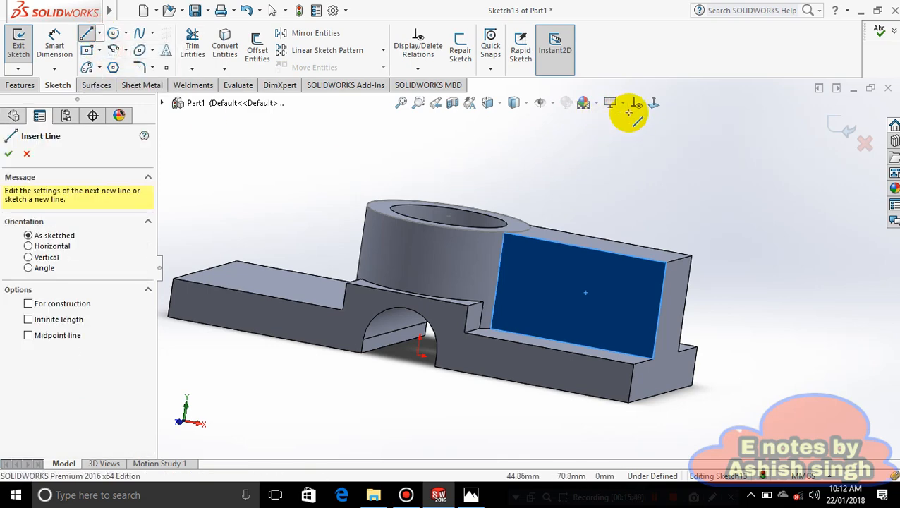
click(653, 102)
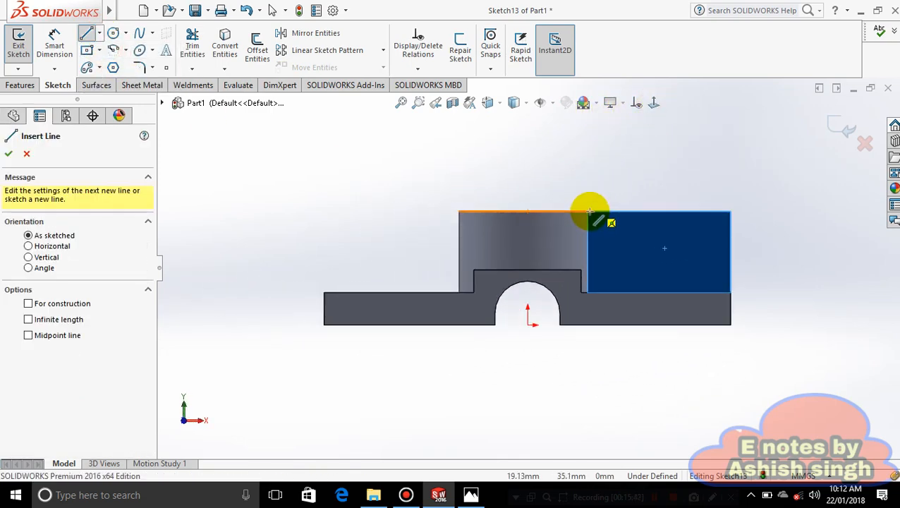
click(588, 212)
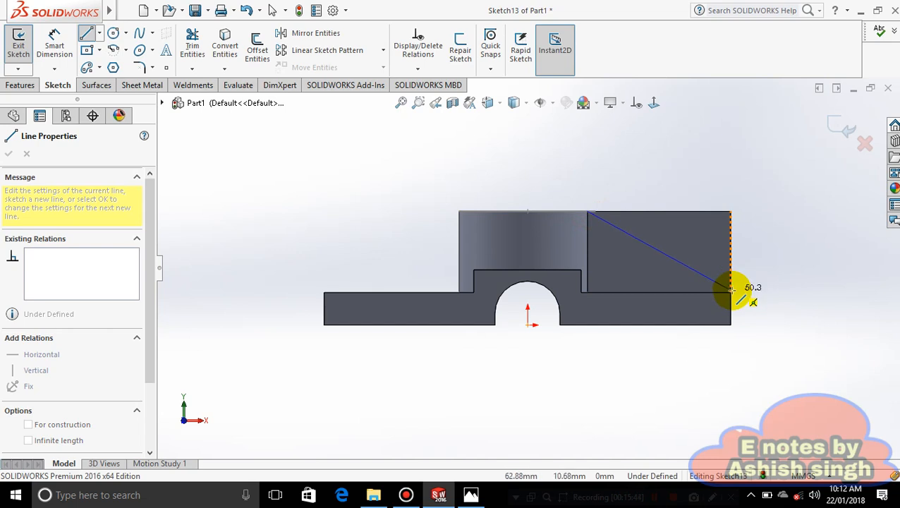
click(731, 292)
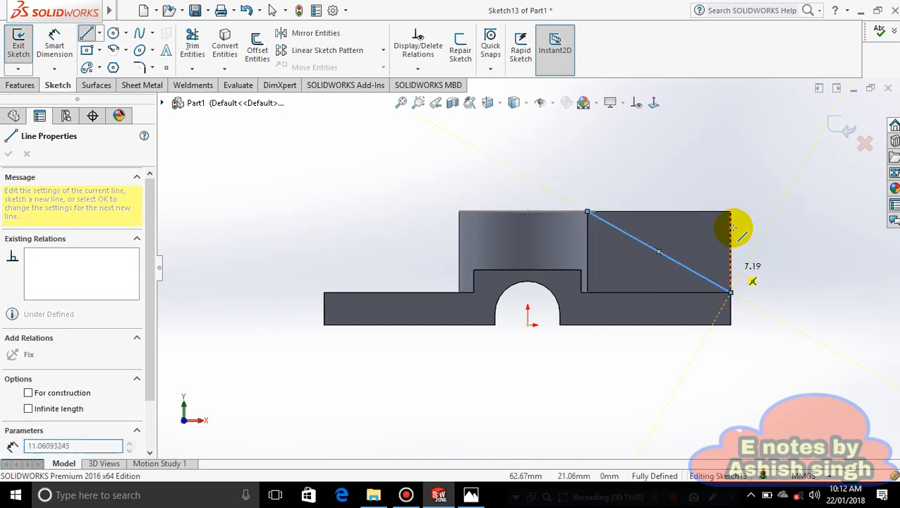
click(730, 160)
click(588, 211)
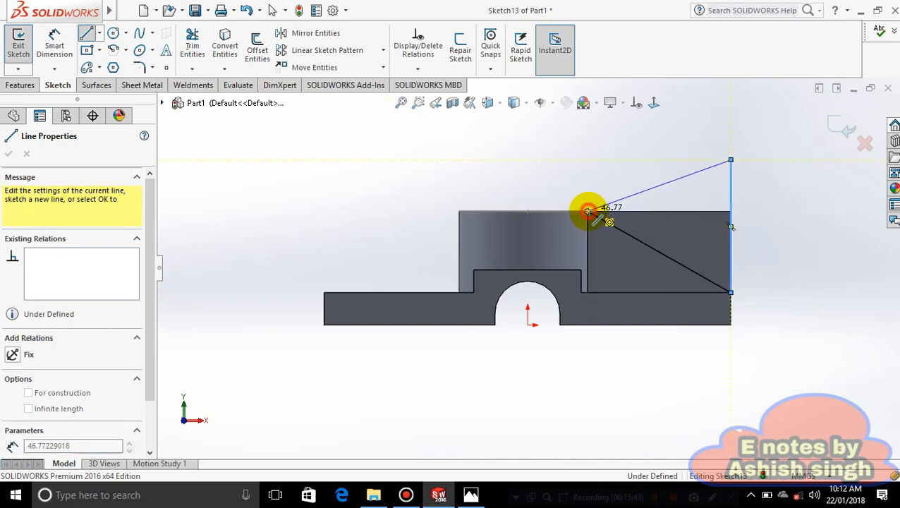
key(Escape)
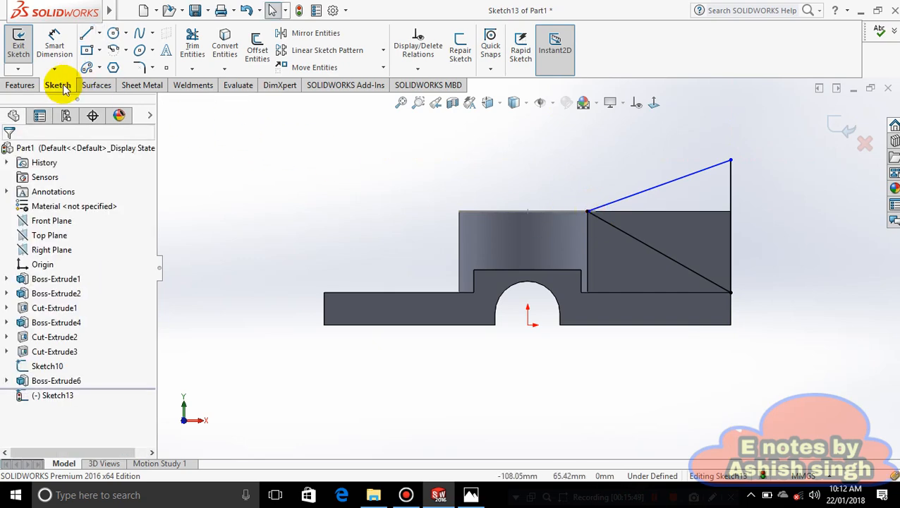
Cut-extrude both regions of the triangle 42 mm blind through the block to slope the rib
click(18, 83)
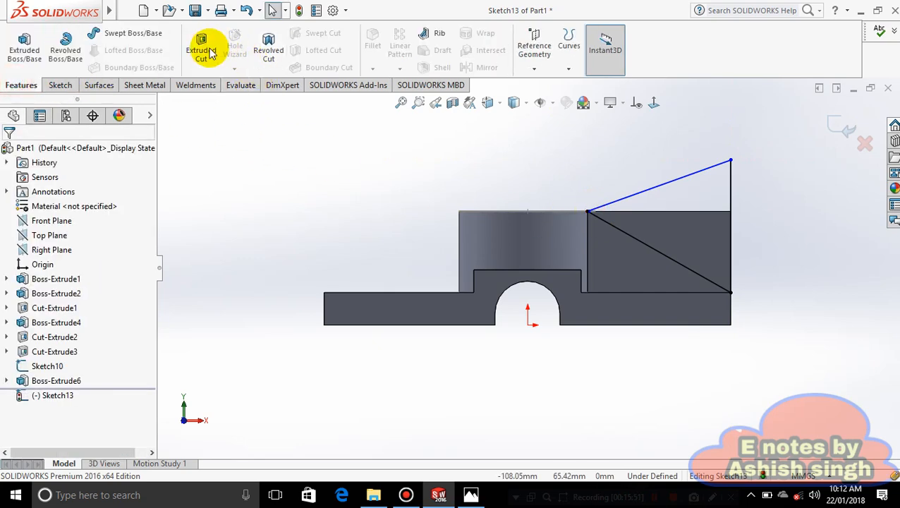
click(202, 47)
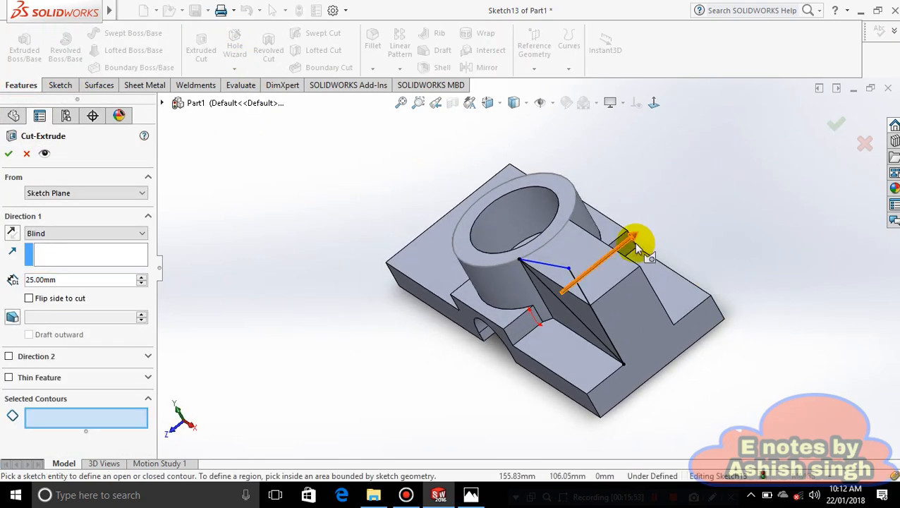
click(640, 238)
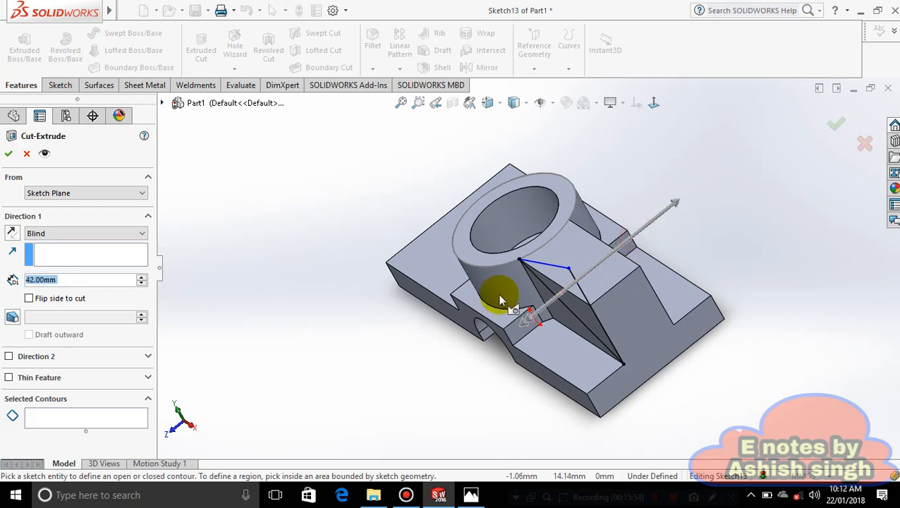
click(555, 287)
click(559, 282)
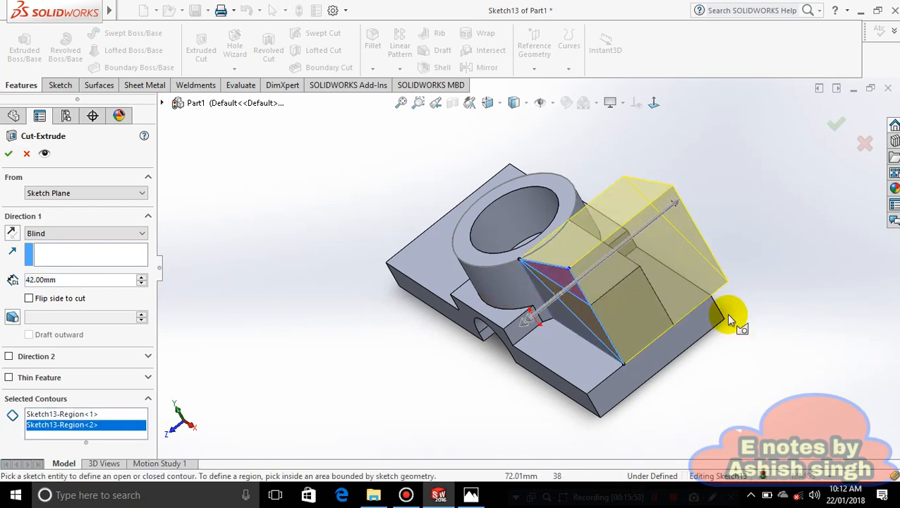
middle_drag(806, 279, 829, 230)
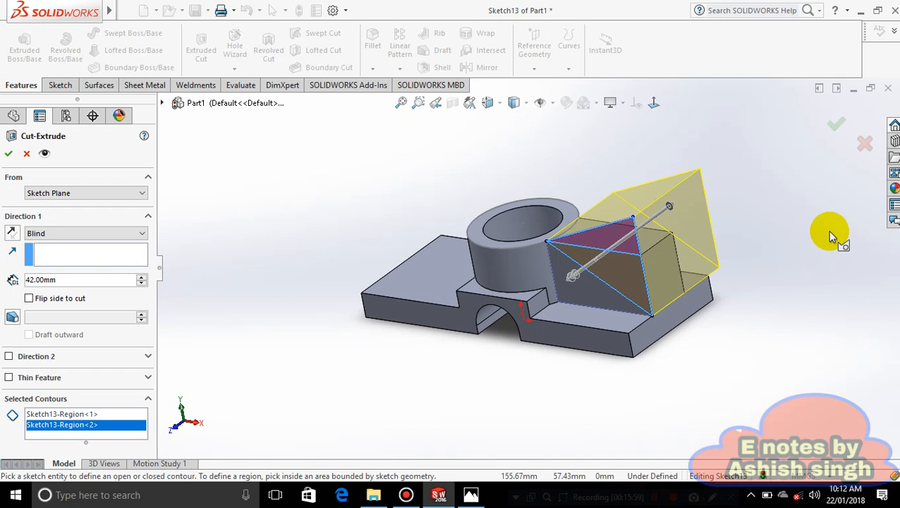
middle_drag(667, 294, 689, 275)
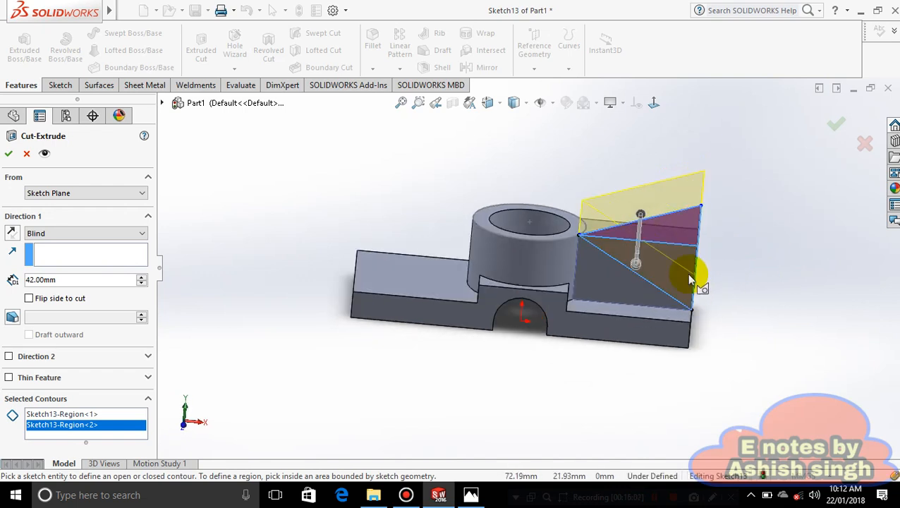
click(8, 155)
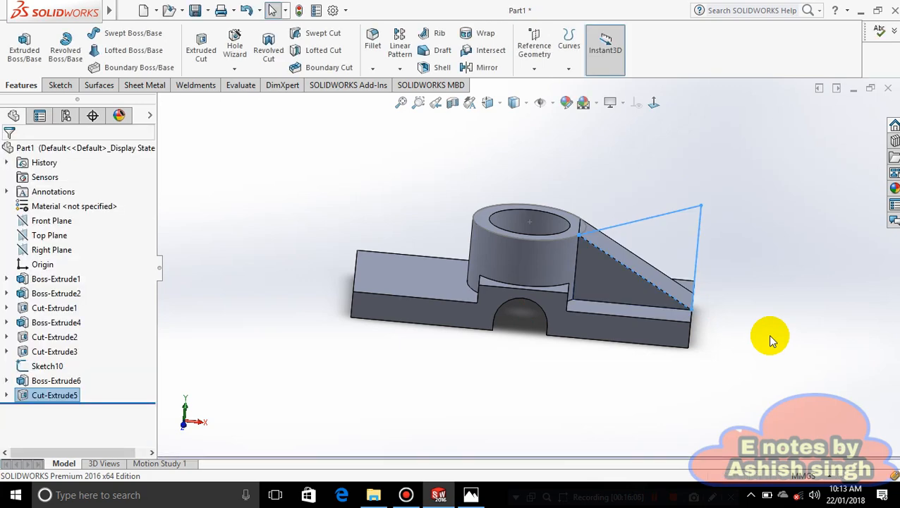
Hide the leftover circle sketch on the boss's top face
mouse_move(770, 332)
middle_down()
mouse_move(770, 325)
mouse_move(717, 318)
mouse_move(756, 373)
middle_up()
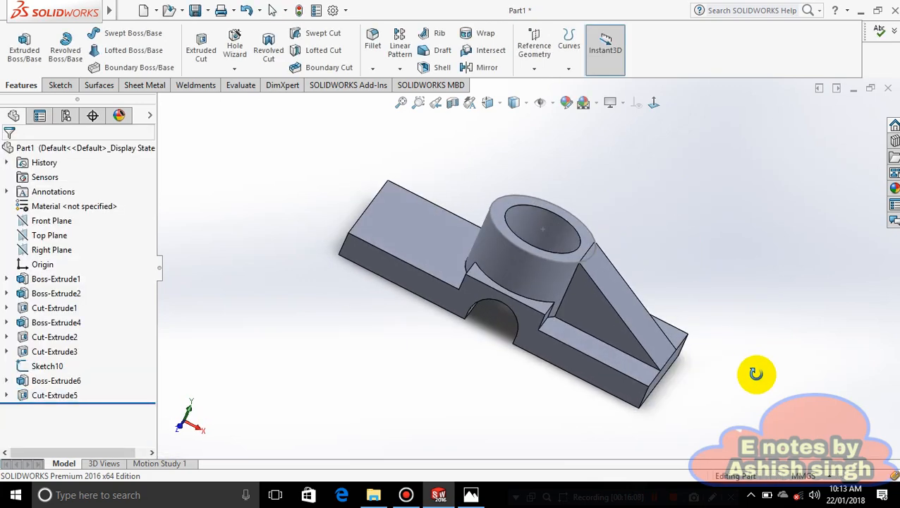
right_click(591, 257)
click(624, 212)
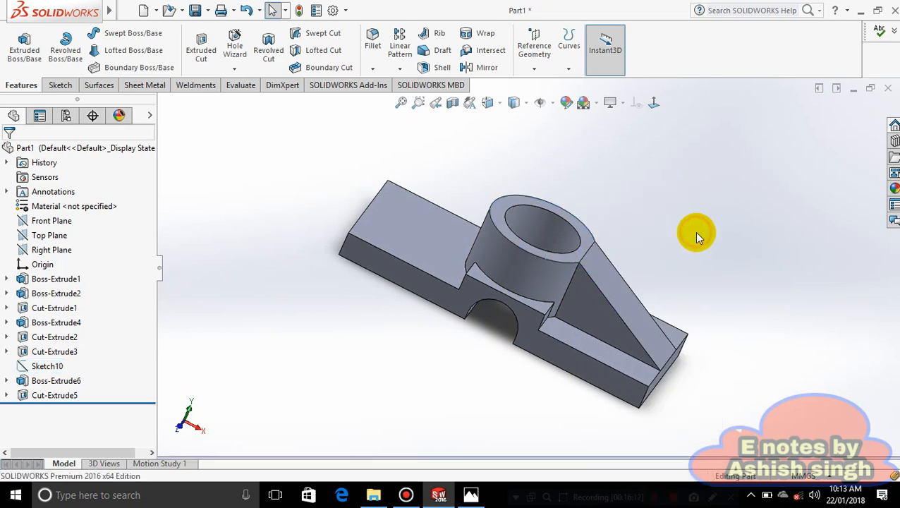
Mirror the solid body about the Right Plane with Merge solids on, adding the matching rib across the boss
middle_drag(695, 233, 700, 215)
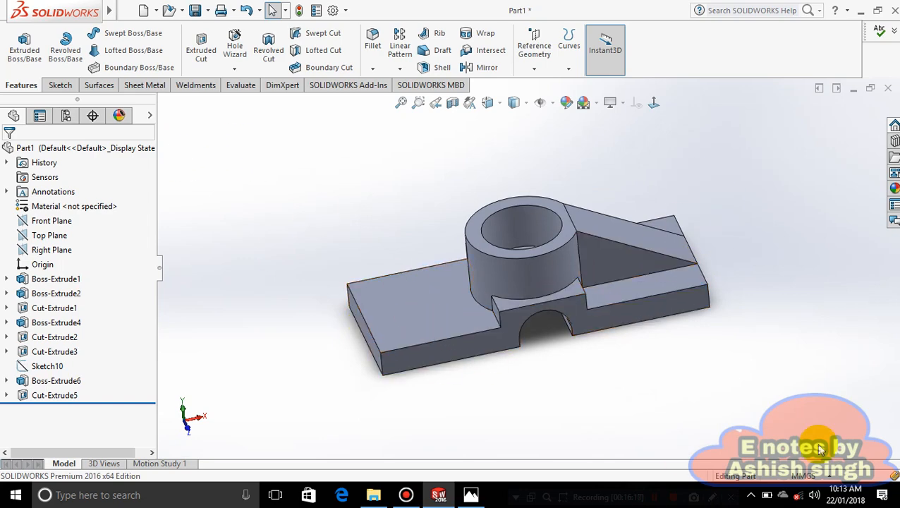
mouse_move(824, 395)
middle_down()
mouse_move(726, 374)
mouse_move(803, 379)
mouse_move(755, 356)
mouse_move(818, 381)
middle_up()
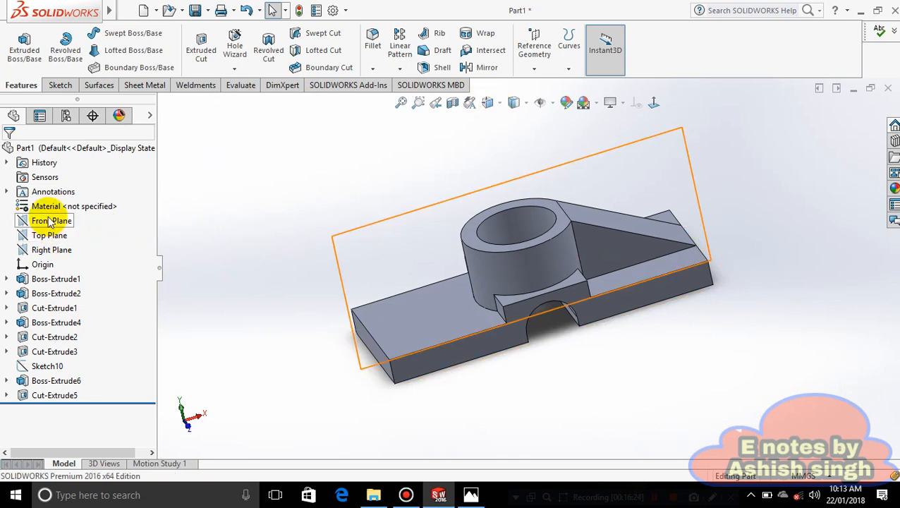
click(49, 250)
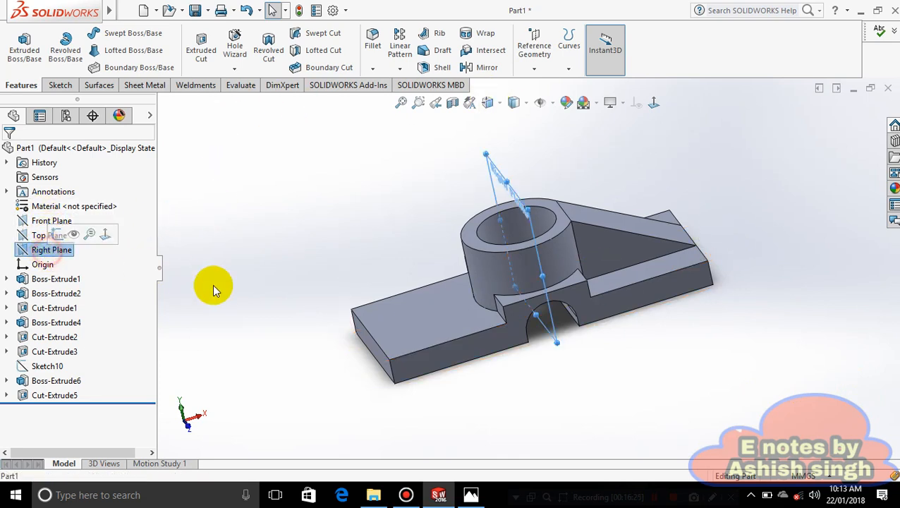
middle_drag(503, 327, 547, 408)
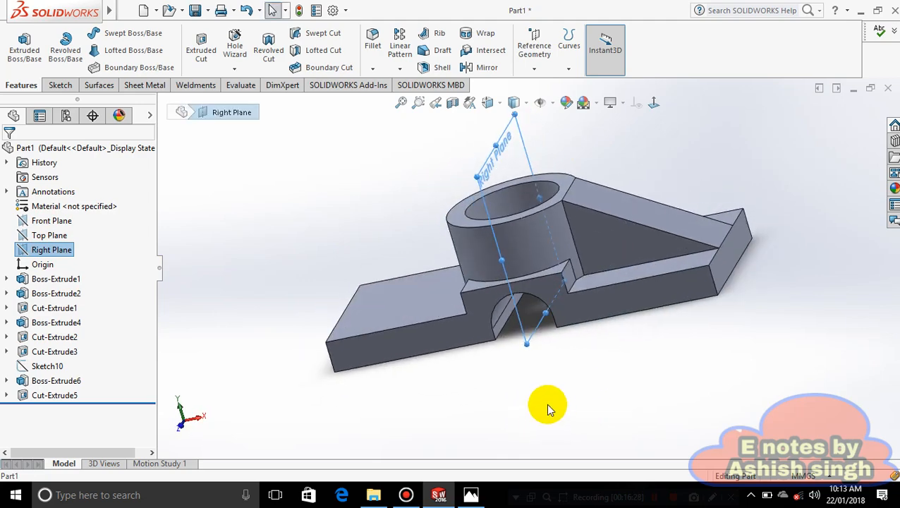
click(486, 68)
click(61, 292)
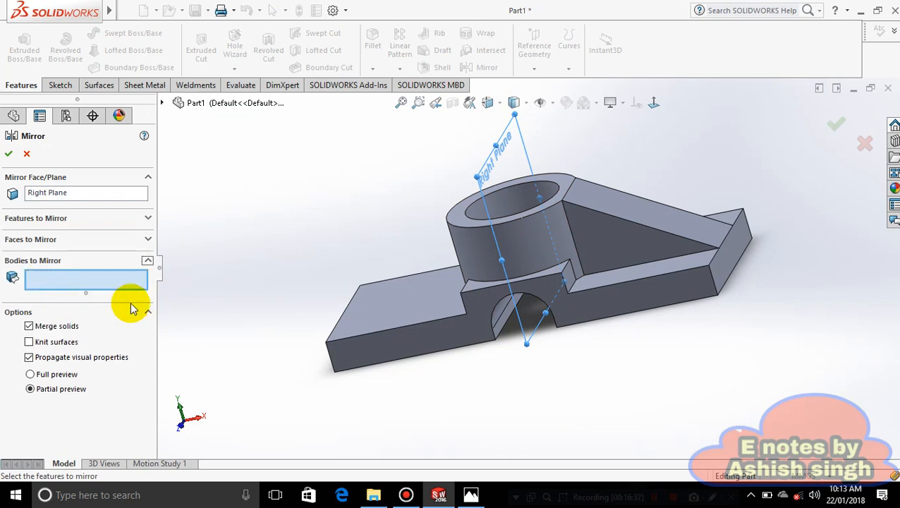
mouse_move(618, 210)
middle_down()
mouse_move(639, 175)
mouse_move(648, 187)
mouse_move(632, 222)
middle_up()
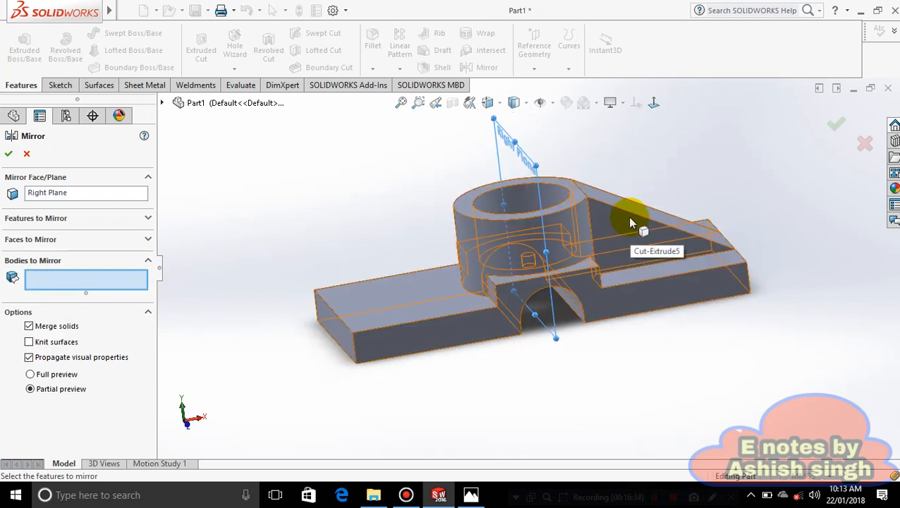
click(164, 103)
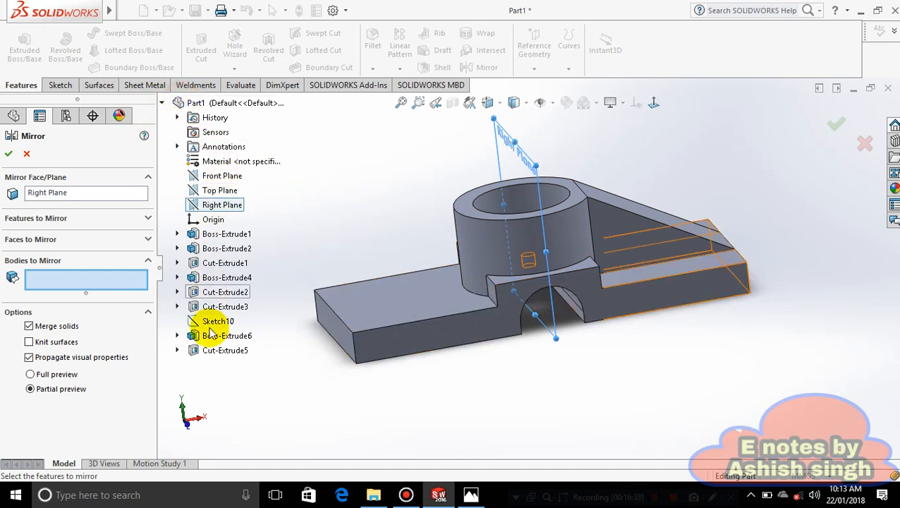
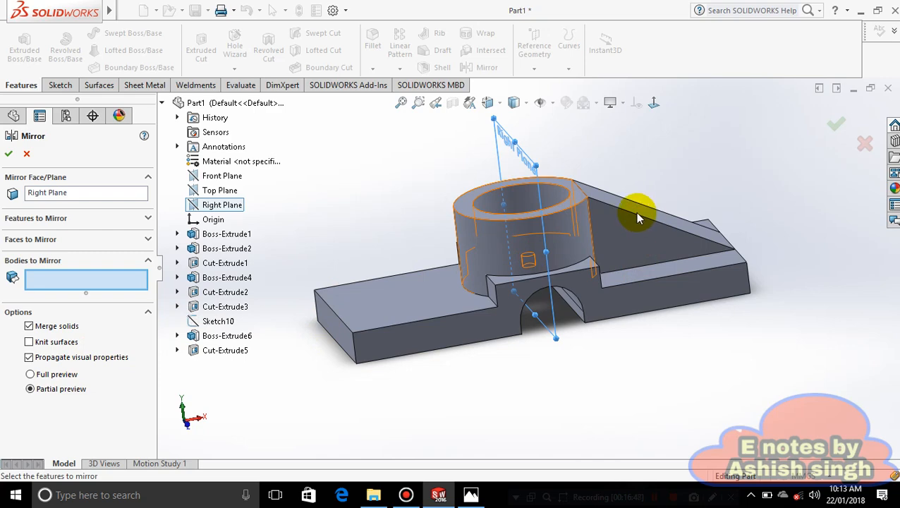
click(625, 227)
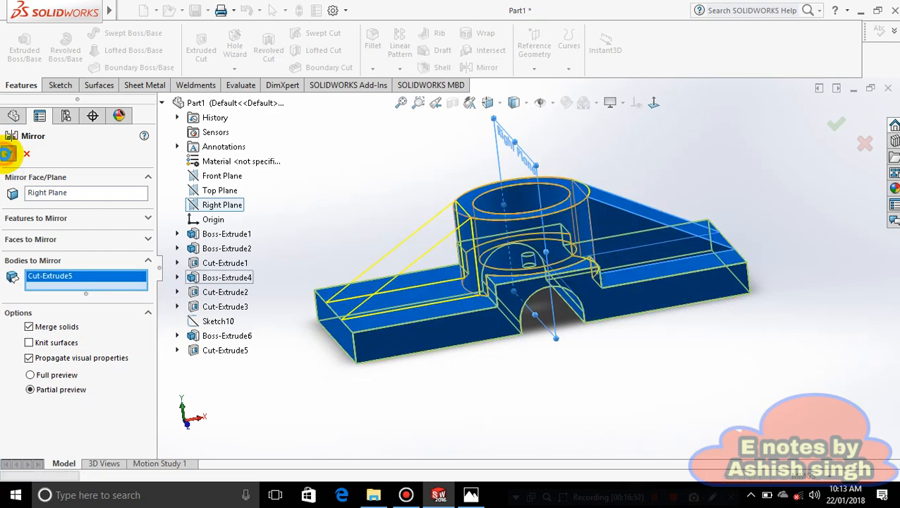
Complete the mirror of the solid body about the Right Plane with Merge solids on
click(7, 154)
click(258, 182)
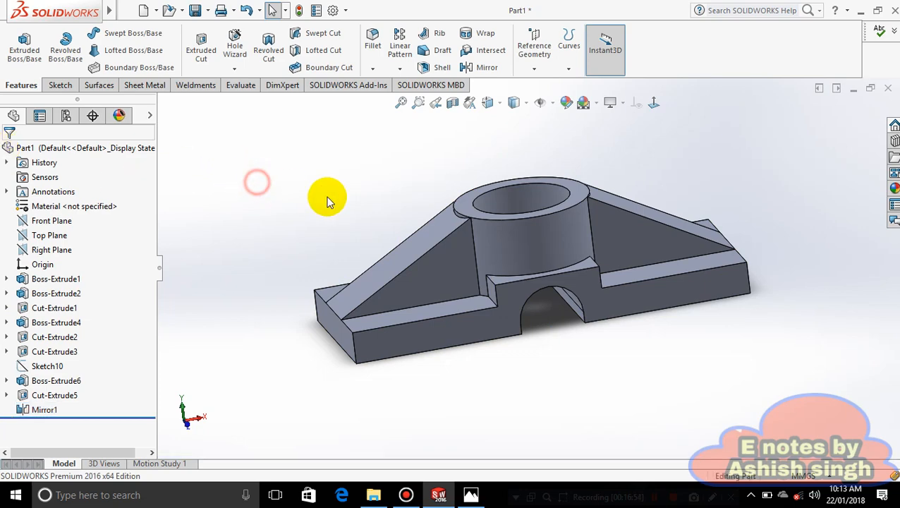
Examine from several angles how both sloped ribs meet the boss's top rim
middle_drag(327, 201, 446, 263)
scroll(512, 236, down, 2)
scroll(574, 224, down, 2)
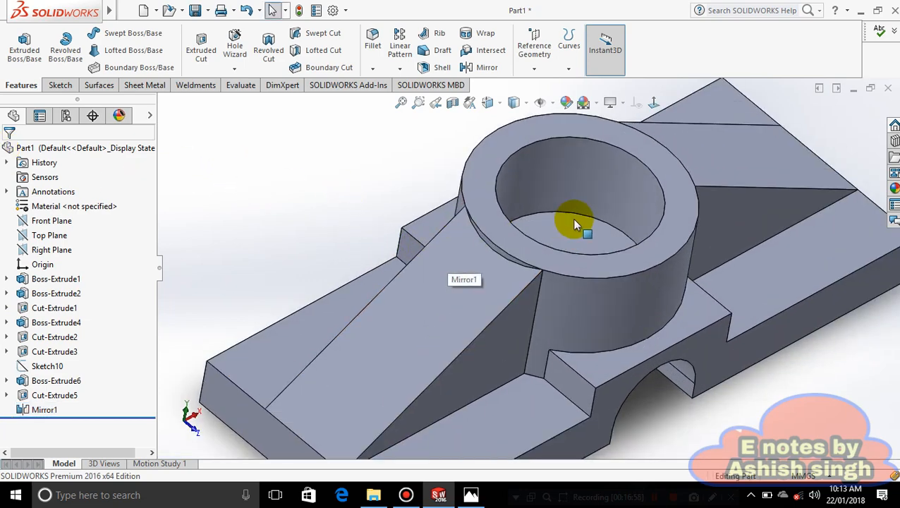
middle_drag(736, 236, 663, 268)
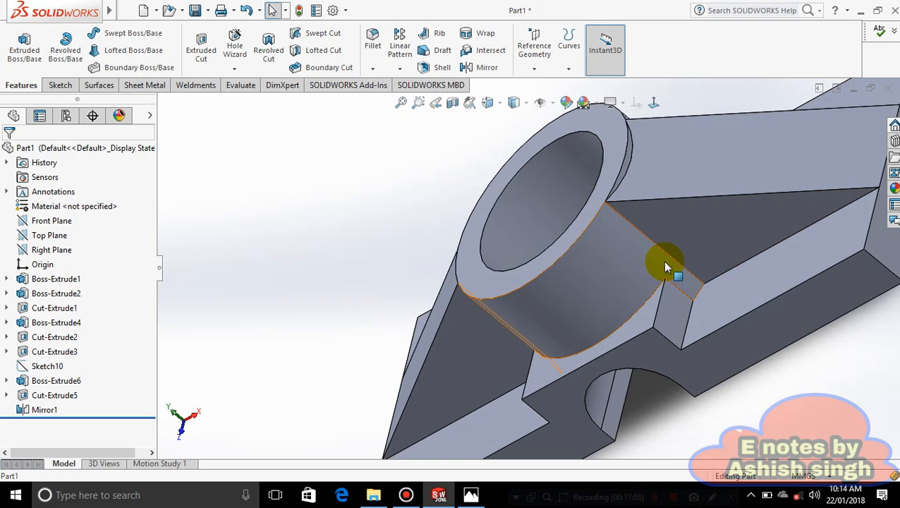
scroll(659, 240, up, 4)
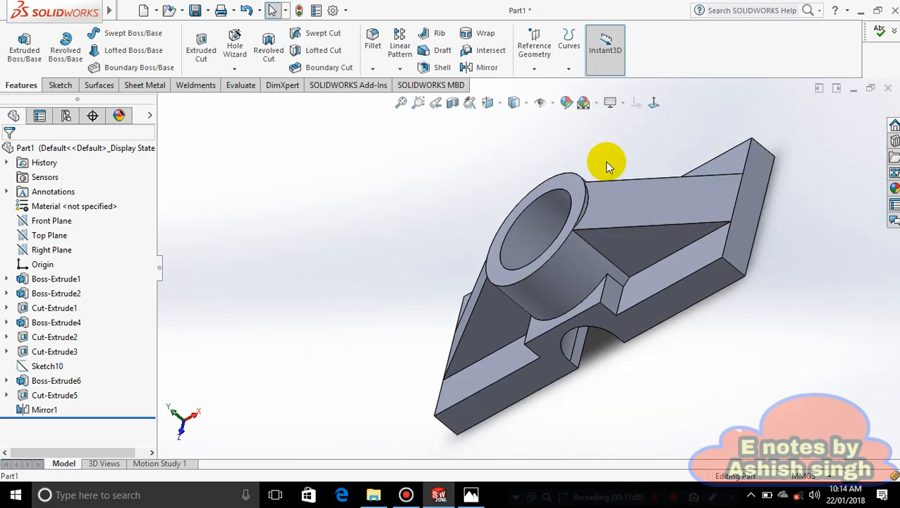
middle_drag(605, 163, 651, 232)
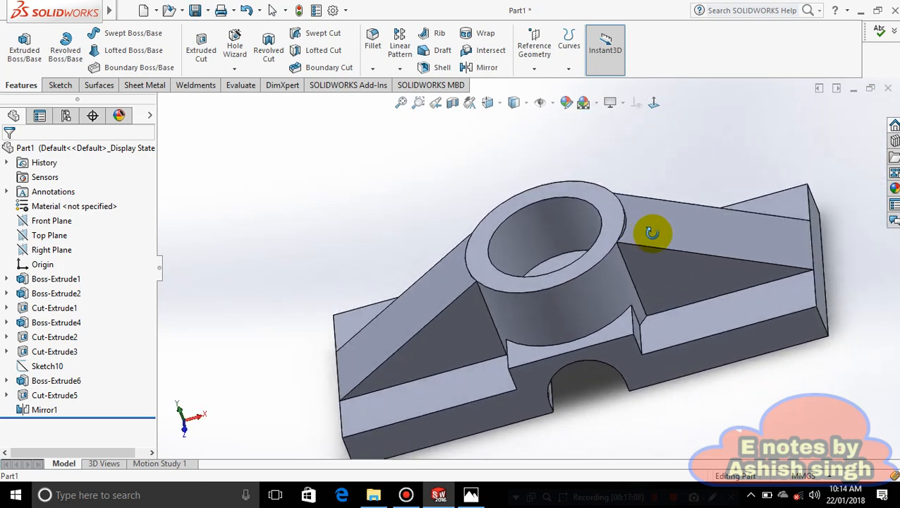
scroll(645, 232, down, 5)
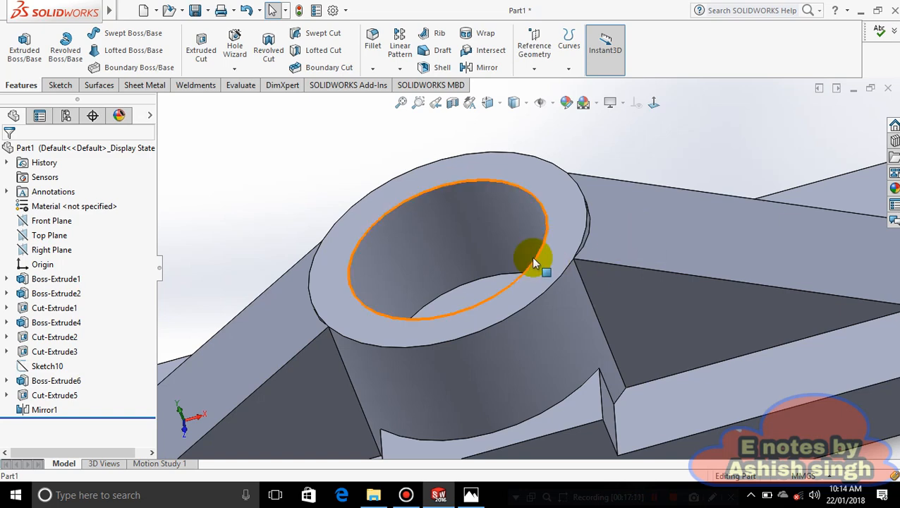
scroll(592, 279, down, 5)
scroll(583, 275, up, 5)
scroll(574, 244, down, 5)
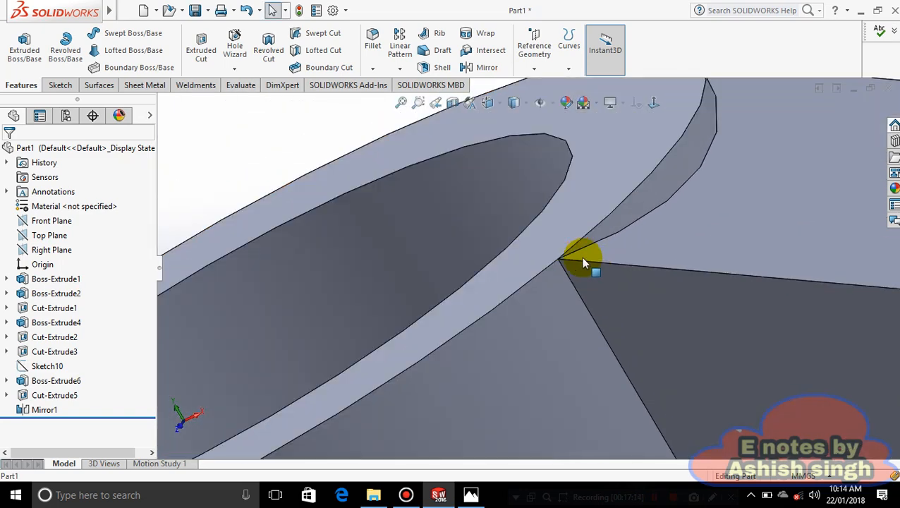
scroll(576, 261, up, 5)
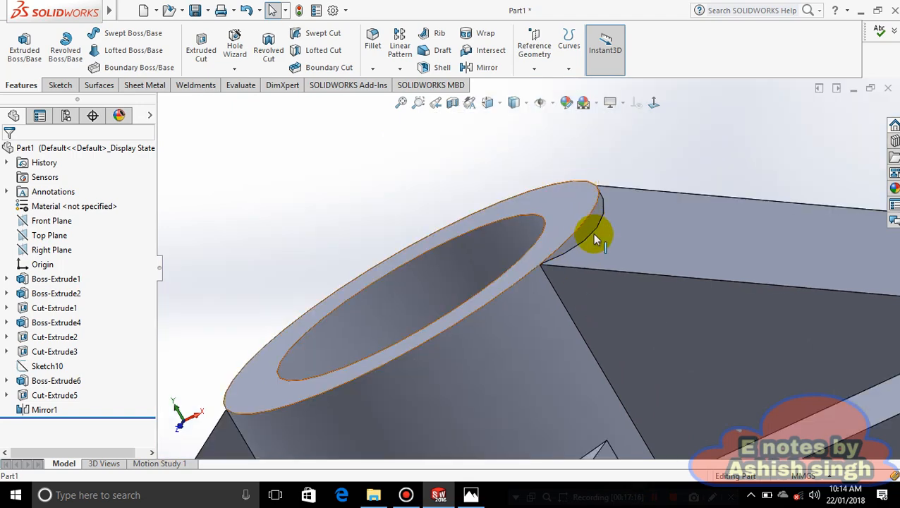
scroll(597, 244, up, 1)
middle_drag(663, 187, 692, 213)
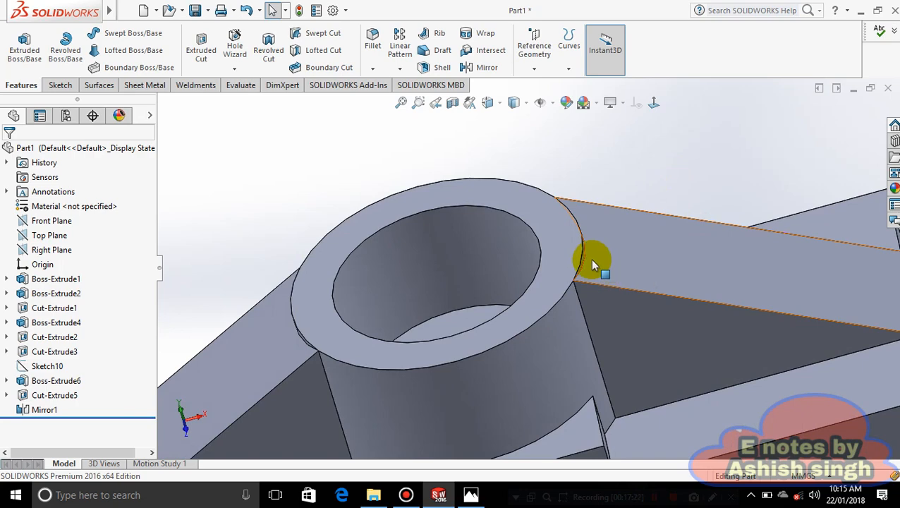
scroll(529, 281, up, 3)
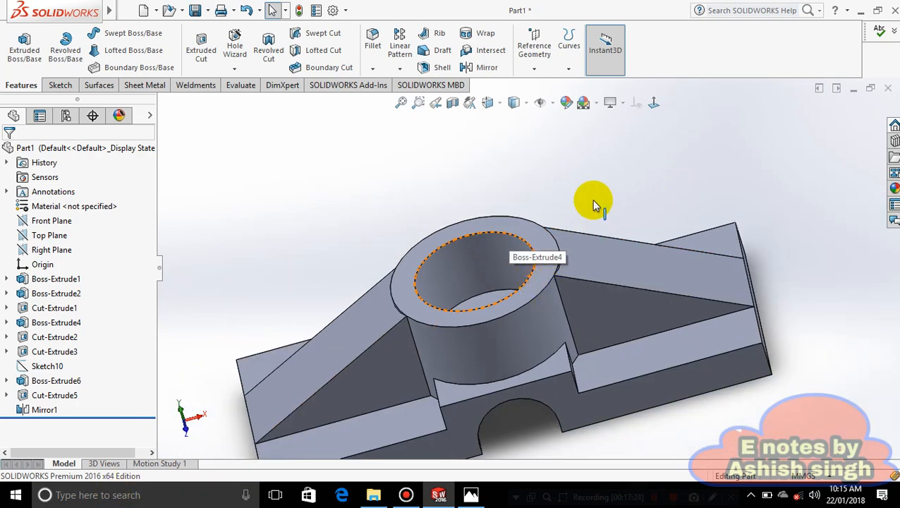
middle_drag(593, 201, 550, 225)
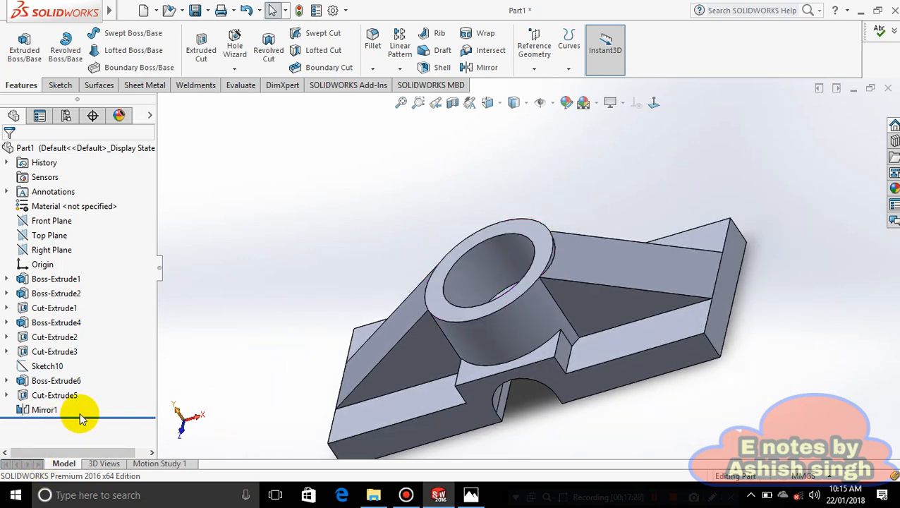
Roll the model back to just after the circle sketch on the boss's top face and show that sketch
drag(84, 416, 98, 366)
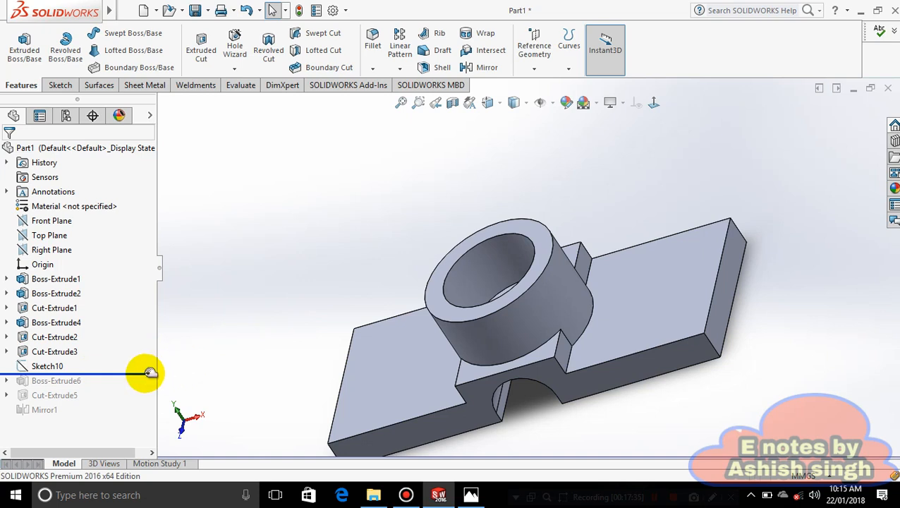
mouse_move(136, 373)
mouse_down()
mouse_move(130, 390)
mouse_move(133, 382)
mouse_move(91, 382)
mouse_up()
right_click(60, 365)
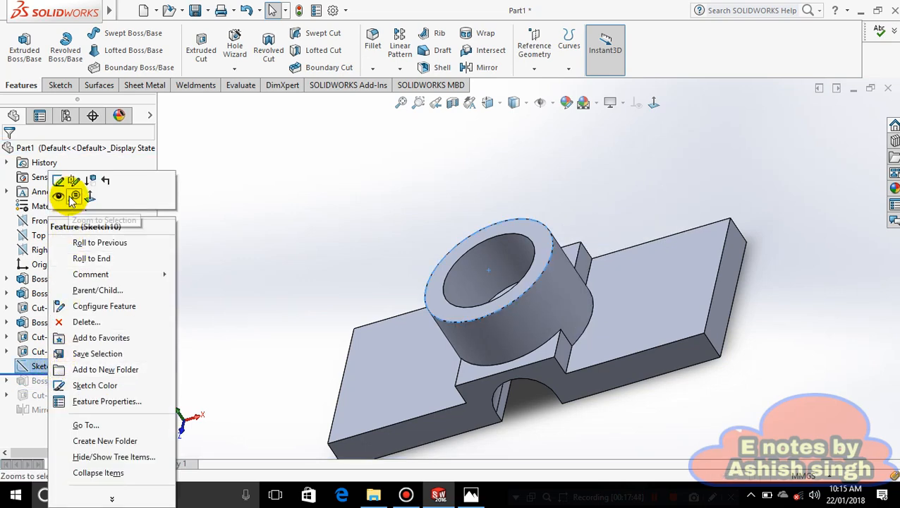
click(185, 217)
scroll(256, 221, up, 1)
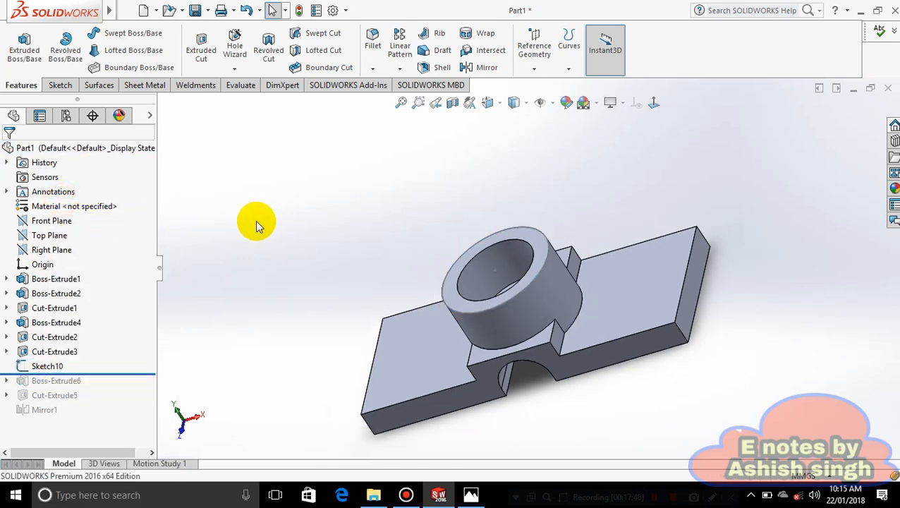
scroll(254, 222, down, 1)
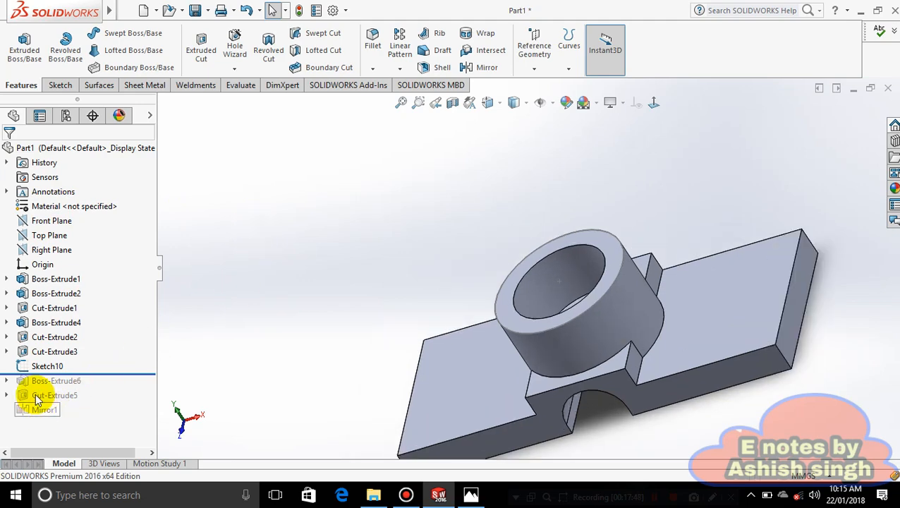
Edit the boss-top circle sketch, adding two horizontal lines 20 mm apart from the circle to the plate's end and closing them there
right_click(38, 367)
click(46, 182)
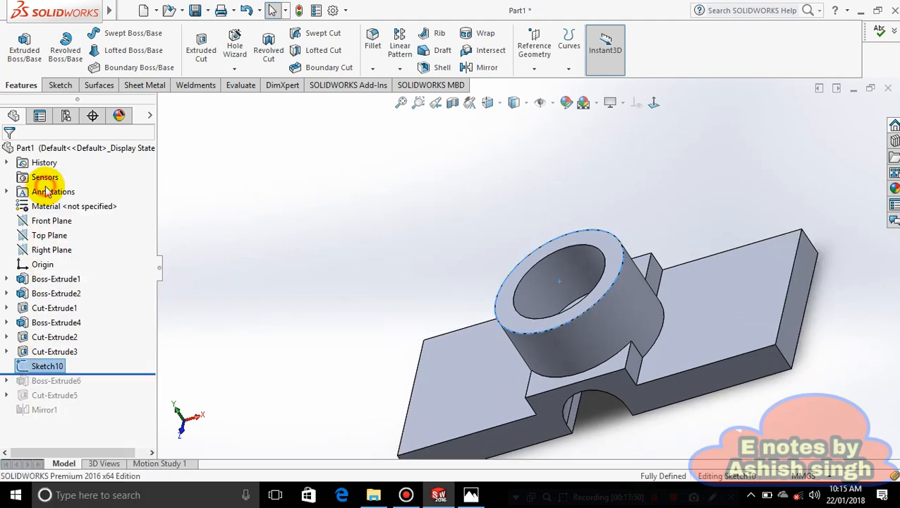
middle_drag(335, 300, 358, 295)
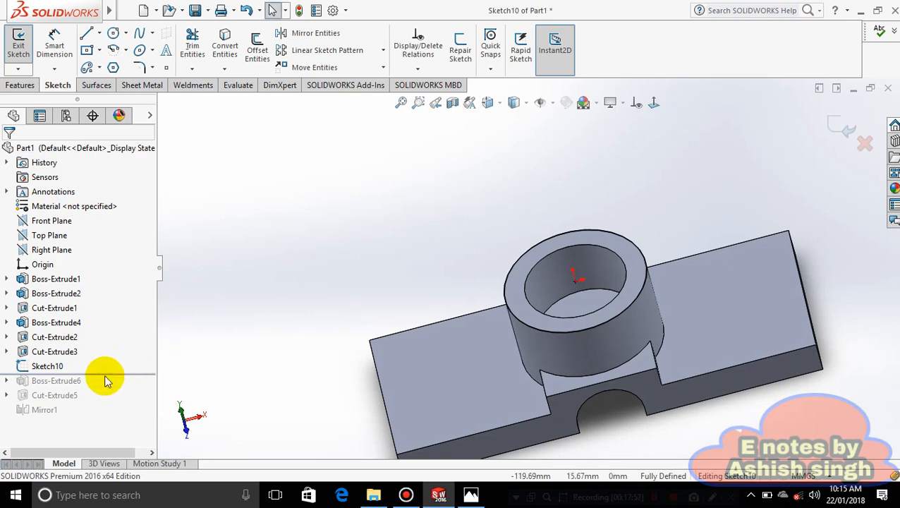
click(653, 103)
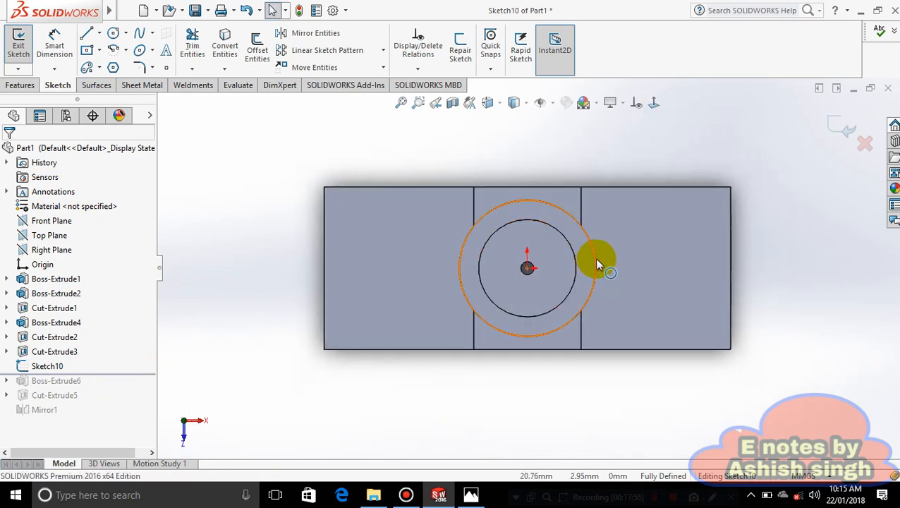
scroll(621, 281, down, 2)
middle_drag(621, 280, 601, 240)
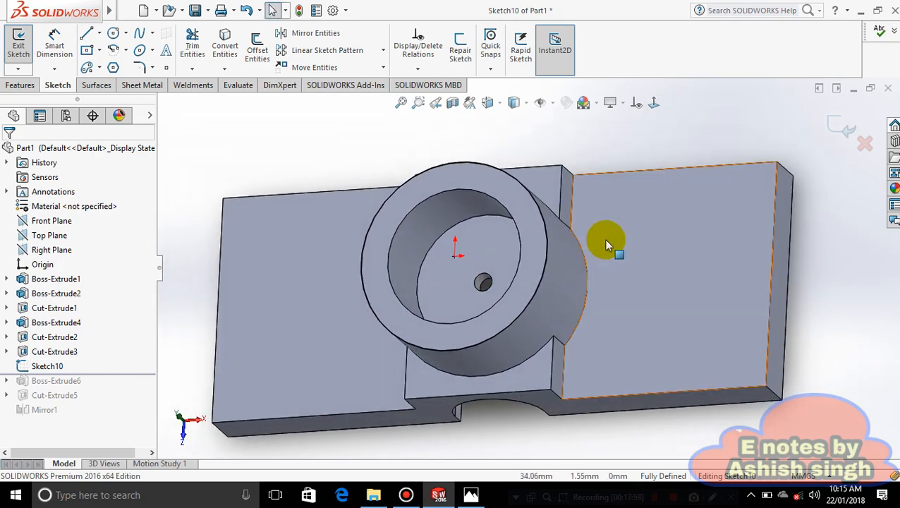
key(ctrl+8)
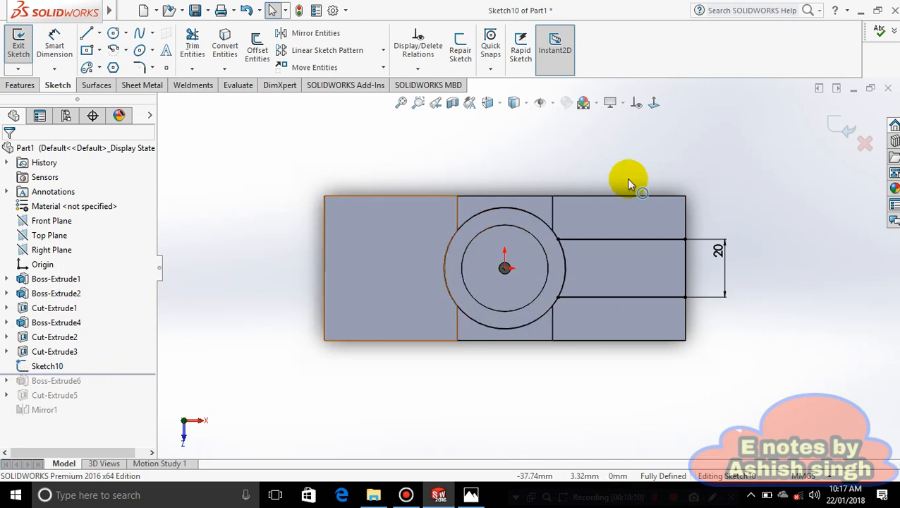
click(848, 124)
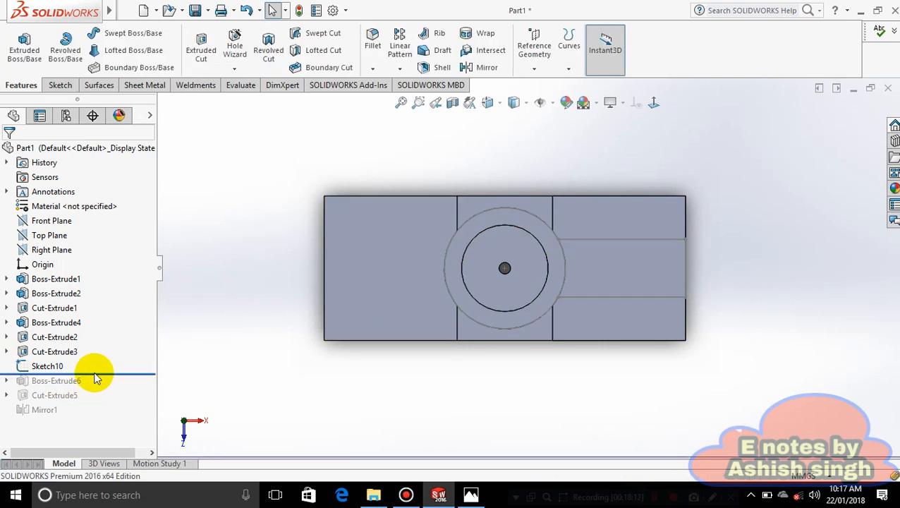
Roll the model forward to the end of the feature history
drag(95, 375, 98, 421)
middle_drag(532, 402, 484, 319)
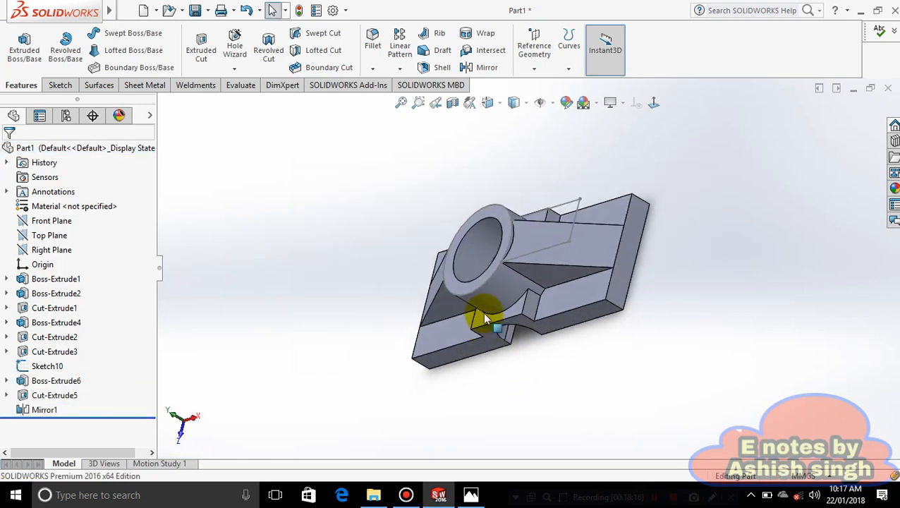
scroll(484, 318, down, 3)
middle_drag(773, 354, 787, 301)
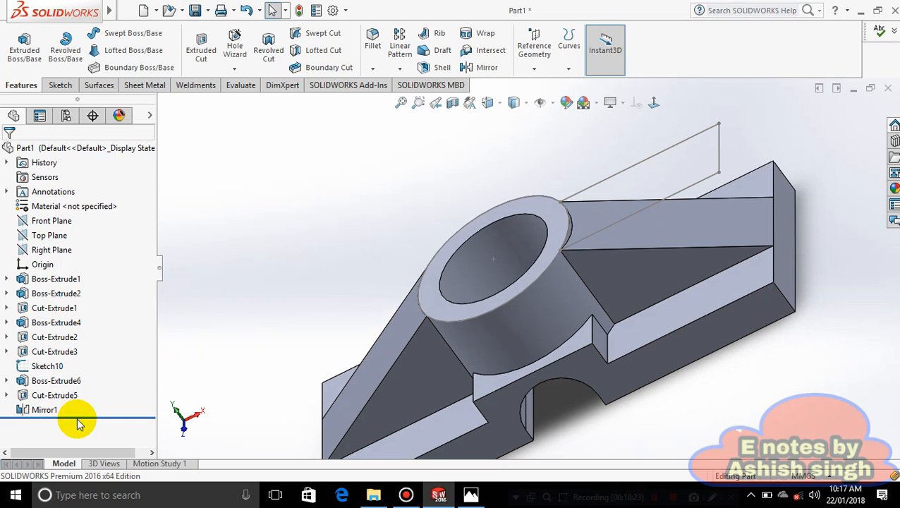
Delete the mirror feature that copies the rib across the boss
drag(83, 414, 77, 408)
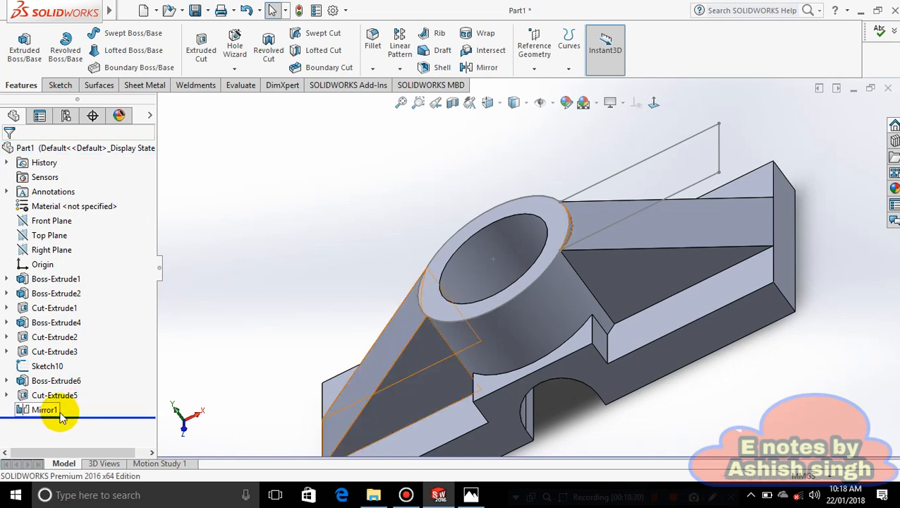
right_click(62, 411)
click(91, 306)
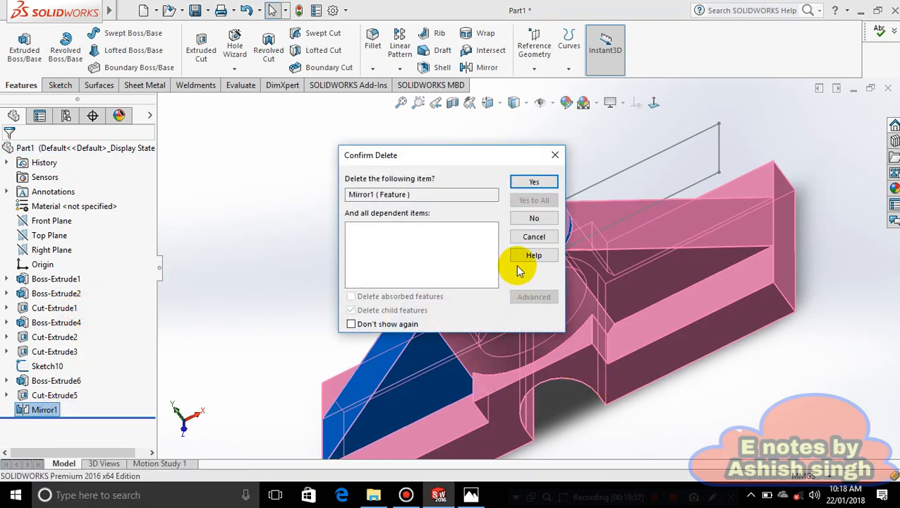
click(533, 181)
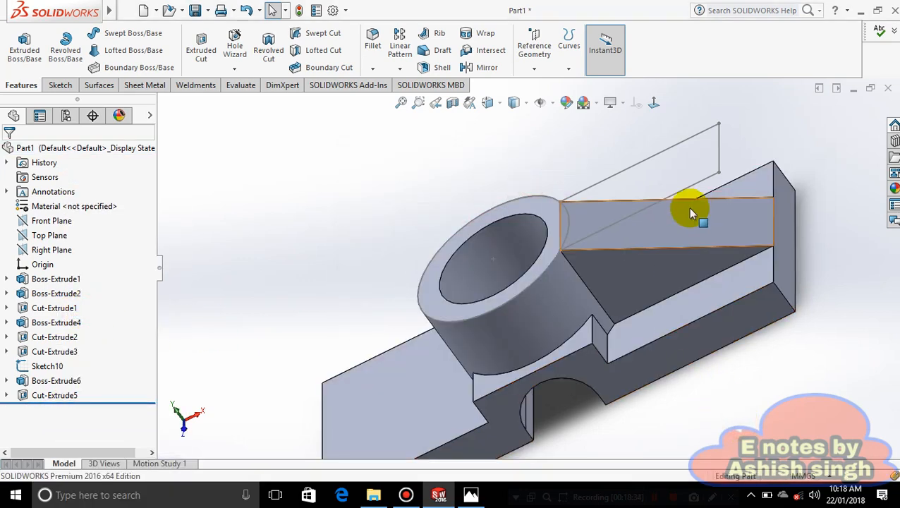
Hide the sketch lying in the plane of the boss's top face
middle_drag(642, 243, 728, 194)
right_click(735, 172)
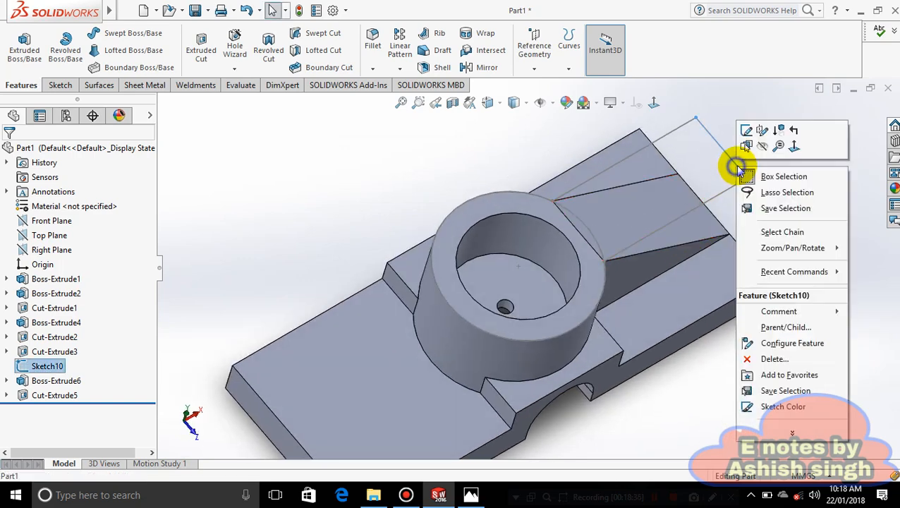
click(762, 146)
Try to mirror the whole solid body about the Right Plane with Merge solids on
middle_drag(799, 231, 725, 223)
scroll(613, 278, down, 2)
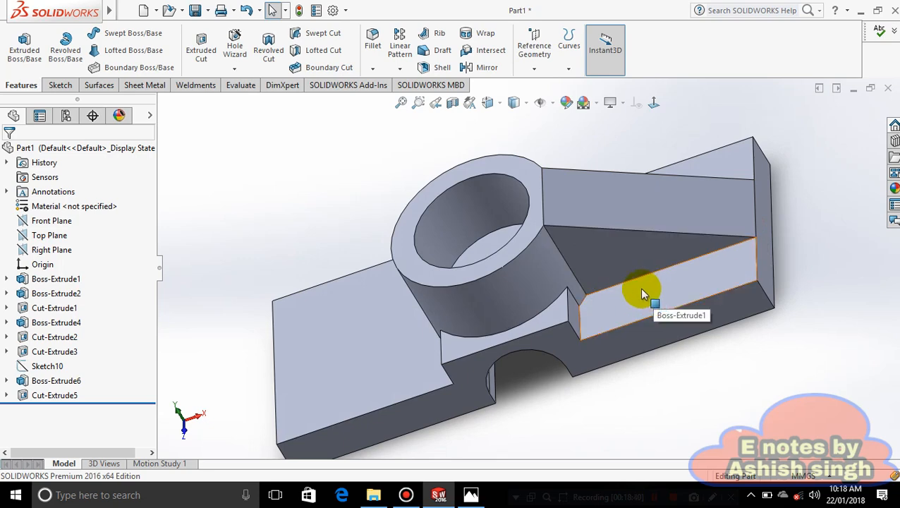
scroll(567, 257, up, 4)
scroll(566, 271, down, 5)
middle_drag(571, 241, 318, 123)
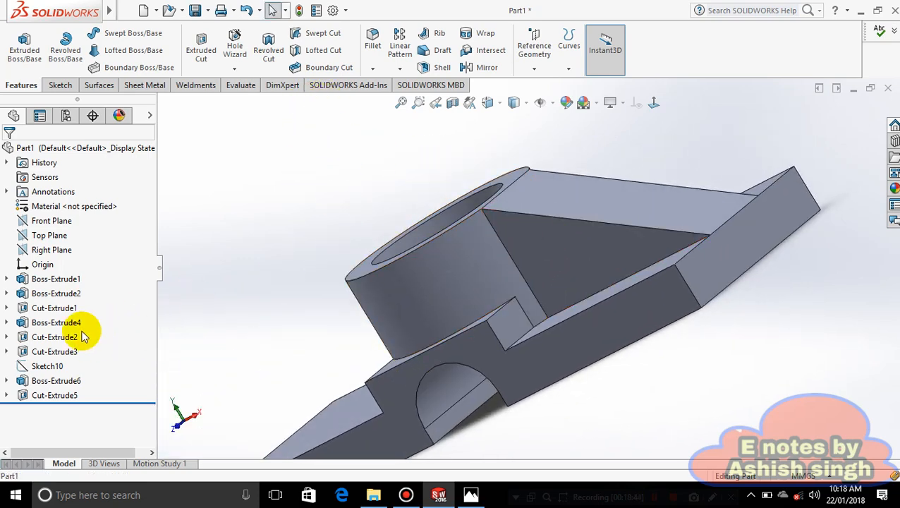
click(42, 251)
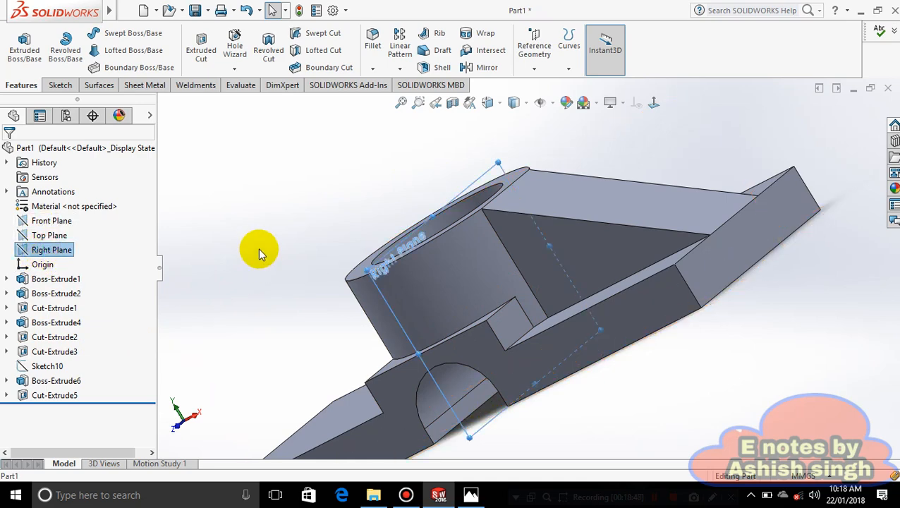
middle_drag(257, 251, 353, 145)
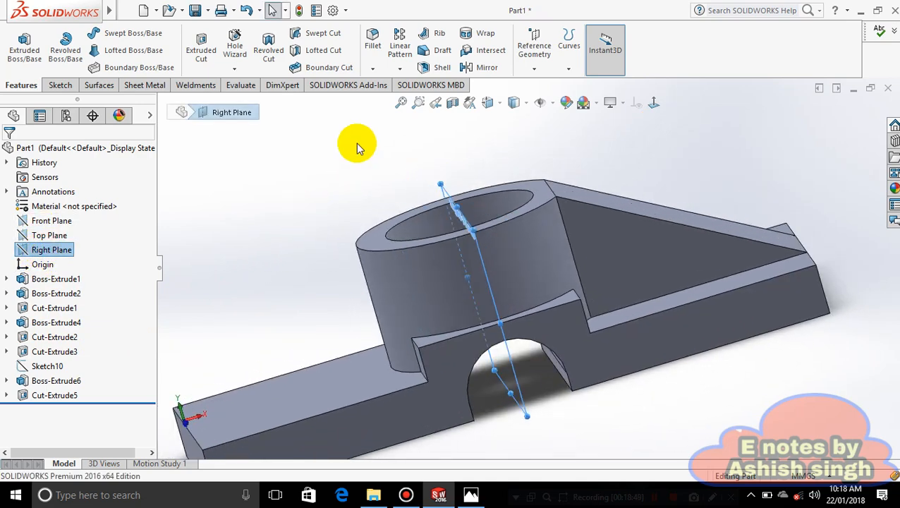
click(496, 71)
click(617, 245)
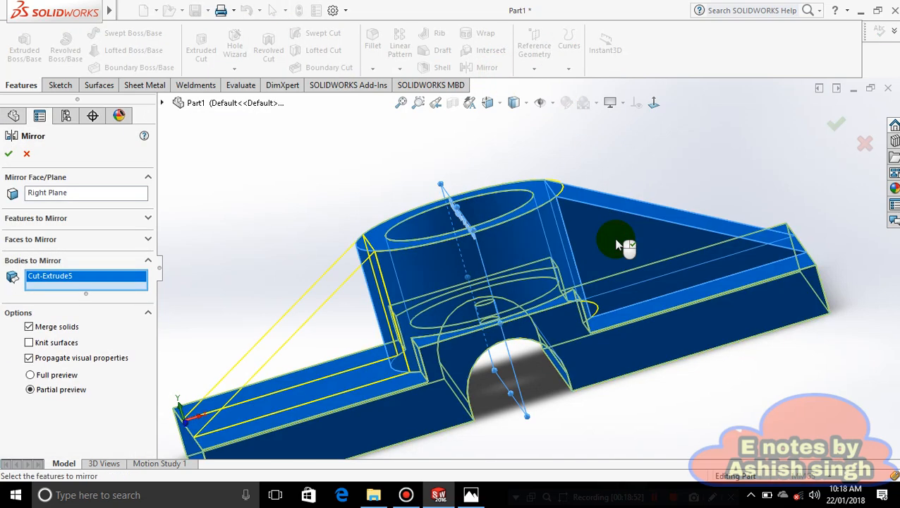
middle_drag(659, 185, 622, 256)
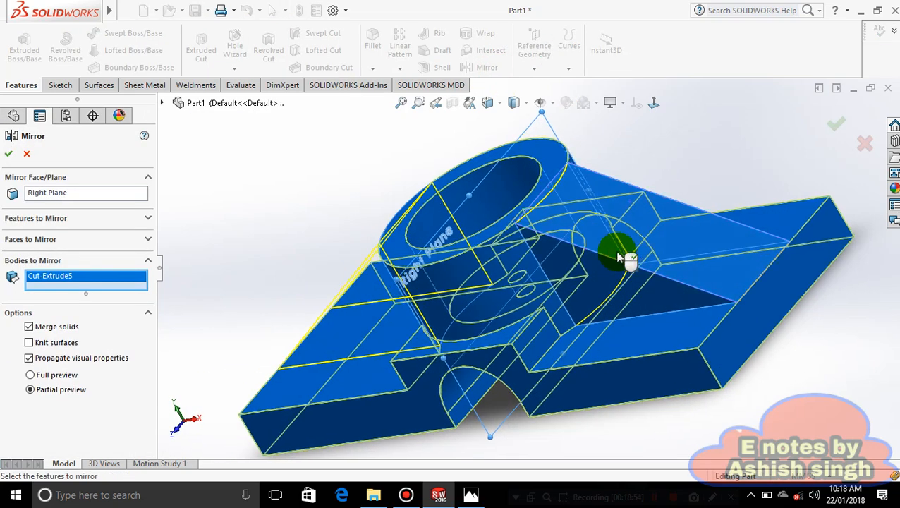
click(9, 155)
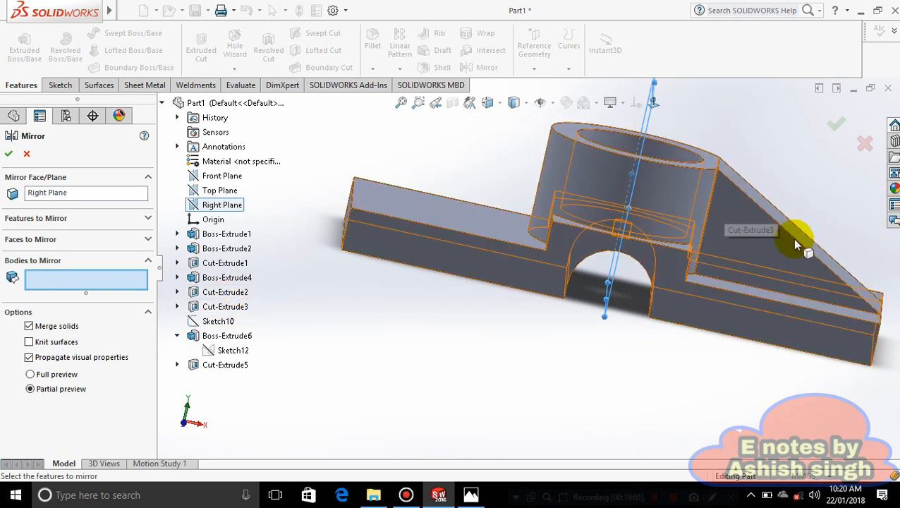
Show the hidden sketch Sketch10 that lies in the plane of the boss's top face
middle_drag(774, 273, 754, 300)
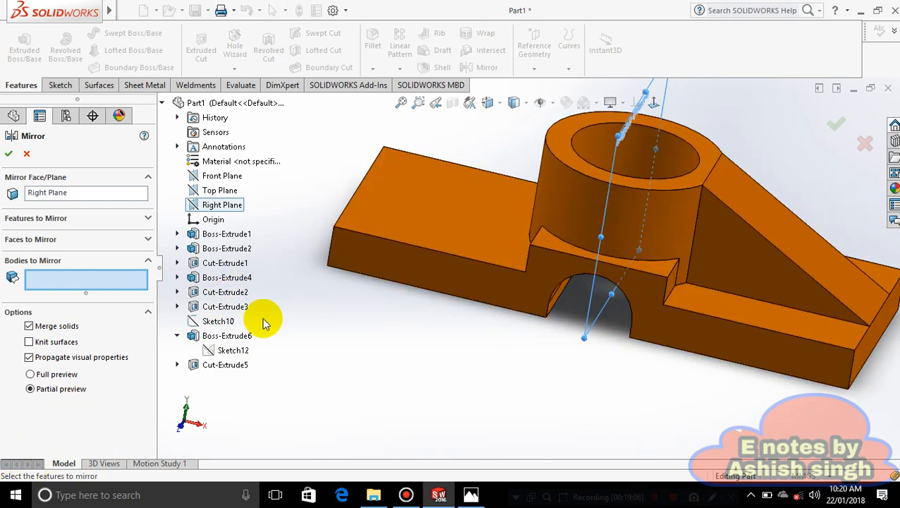
scroll(300, 282, up, 1)
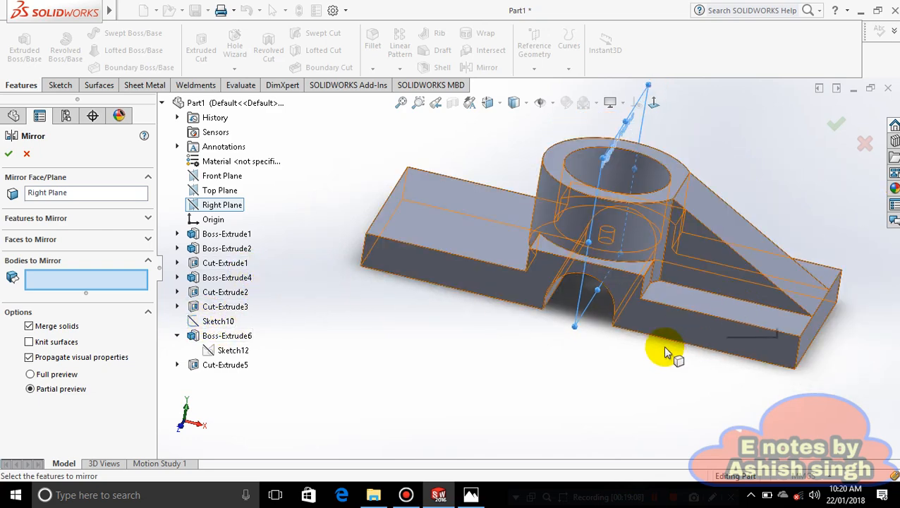
middle_drag(663, 351, 695, 314)
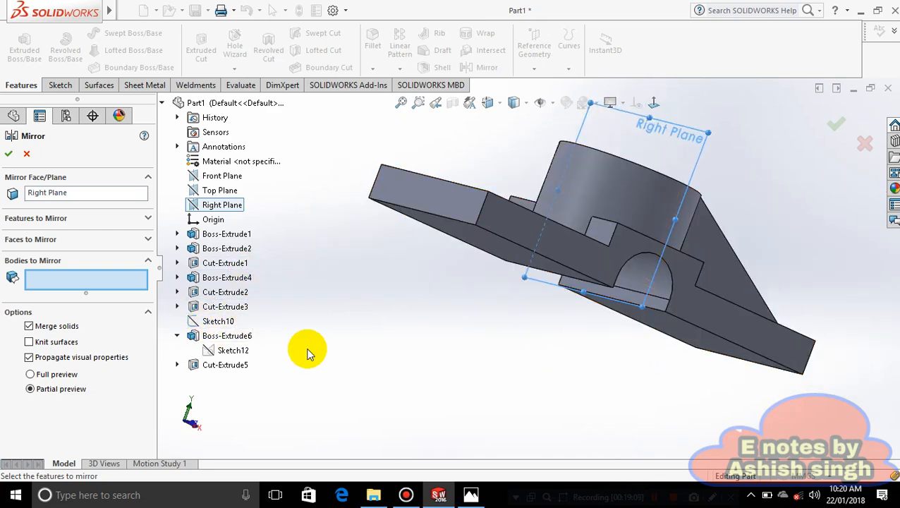
right_click(226, 321)
click(234, 306)
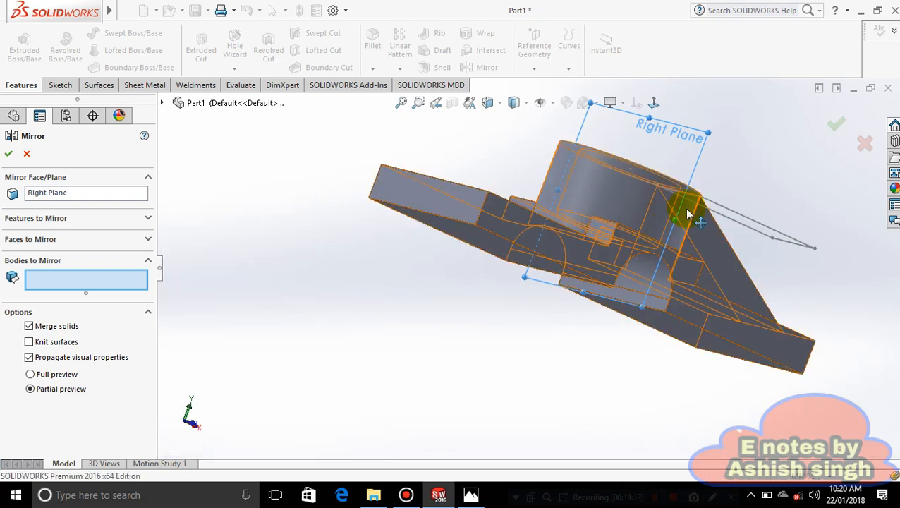
middle_drag(760, 281, 768, 308)
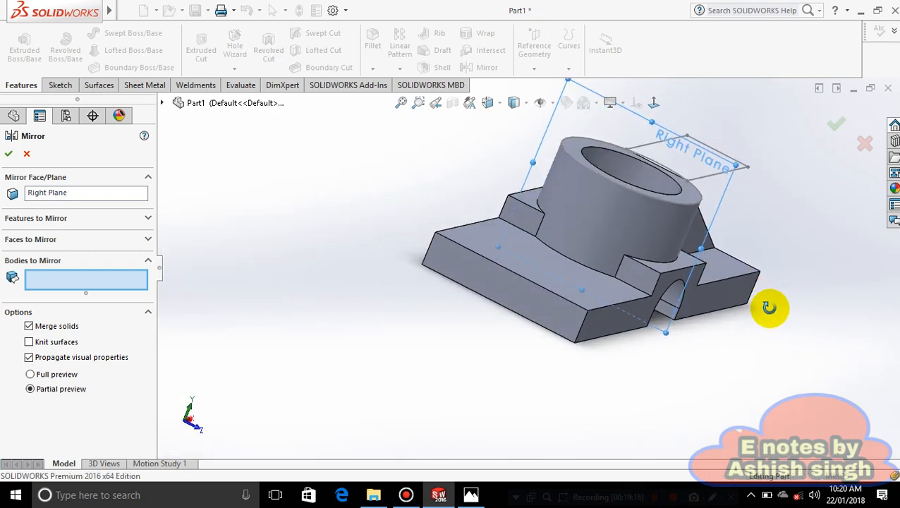
Try to mirror the features Boss-Extrude4 and Cut-Extrude5 about the Right Plane
click(145, 179)
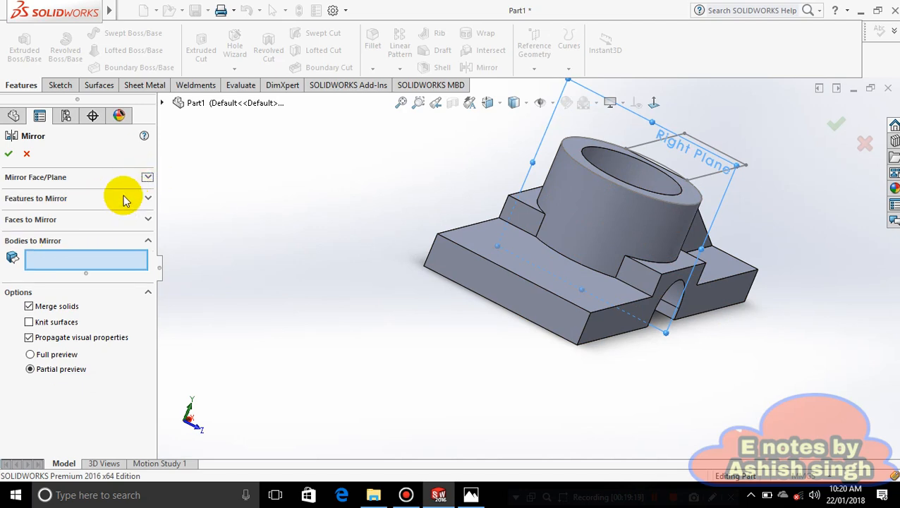
click(124, 200)
middle_drag(744, 190, 664, 187)
click(655, 168)
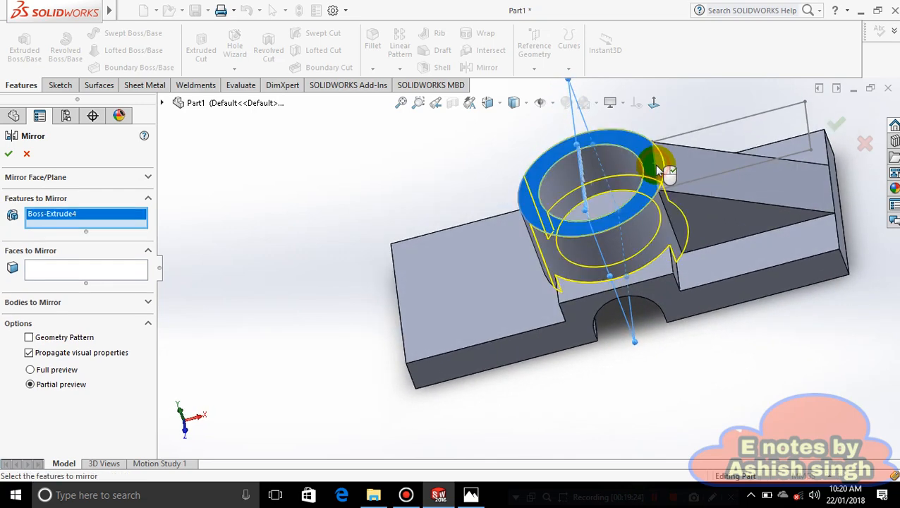
click(733, 186)
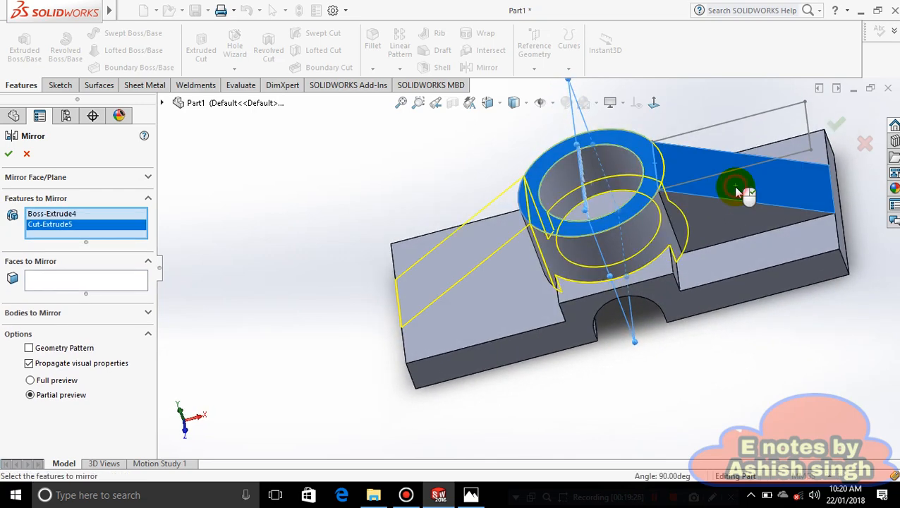
click(8, 154)
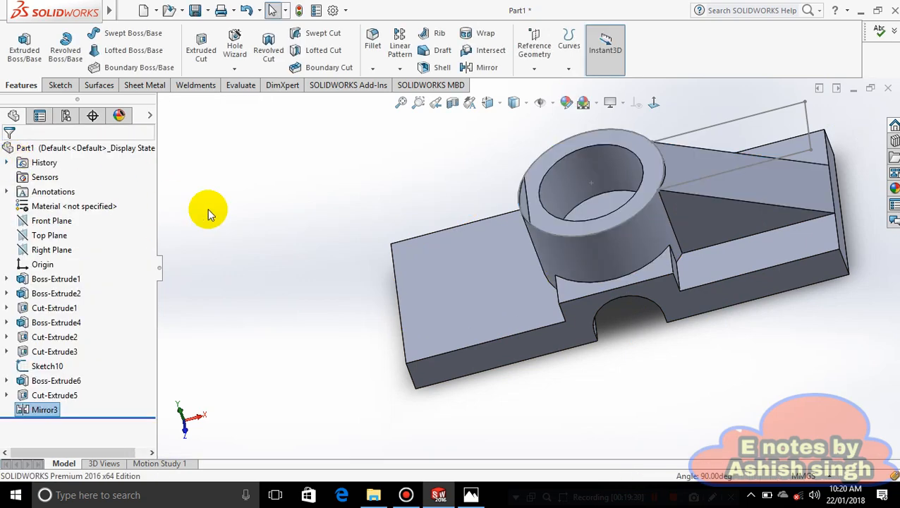
Undo the mirror of the boss and rib-cut features and leave the Mirror command
middle_drag(301, 216, 316, 185)
key(ctrl+z)
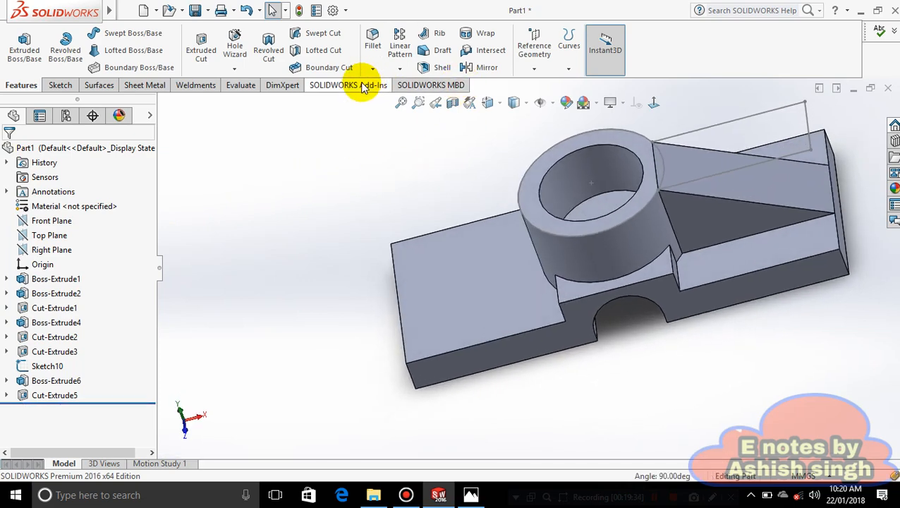
click(474, 67)
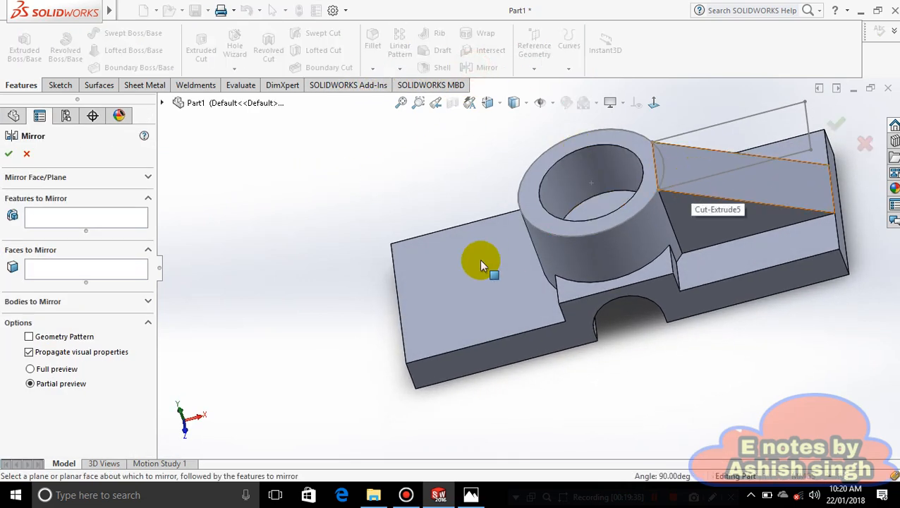
click(24, 155)
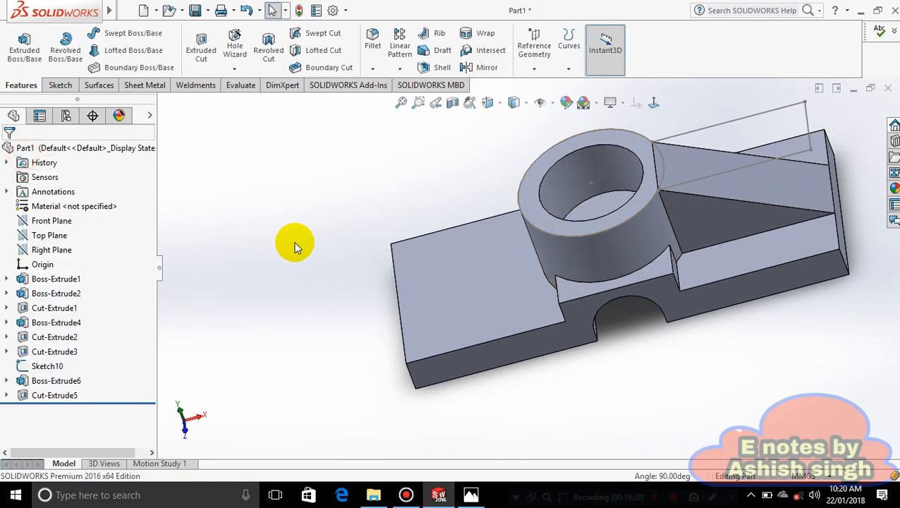
Edit Sketch10 and draw a centerline about 40 mm long from the origin past the plate's long edge, constrained vertical
mouse_move(295, 244)
middle_down()
mouse_move(291, 225)
mouse_move(237, 243)
mouse_move(301, 248)
mouse_move(300, 228)
middle_up()
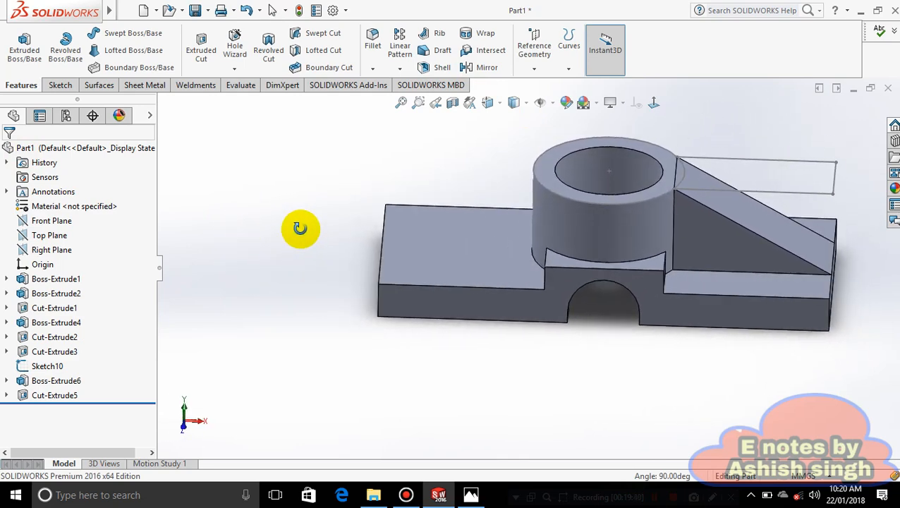
right_click(778, 193)
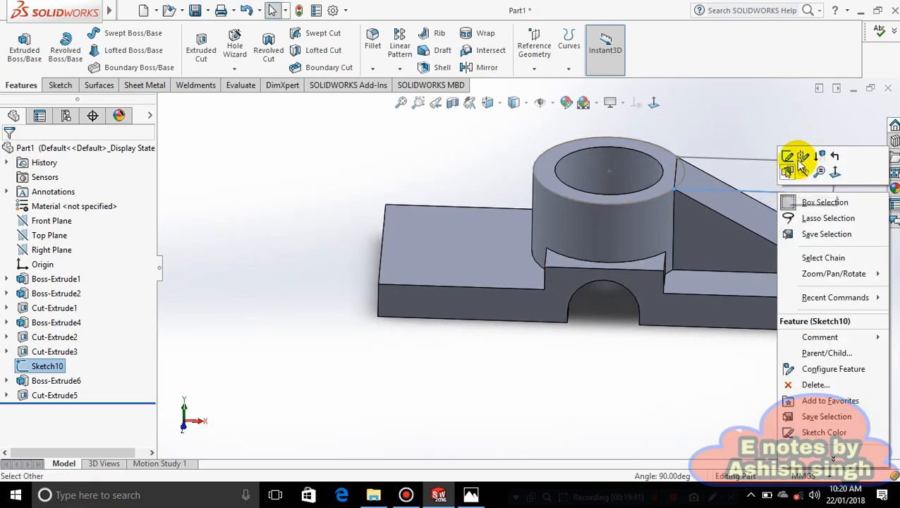
click(790, 155)
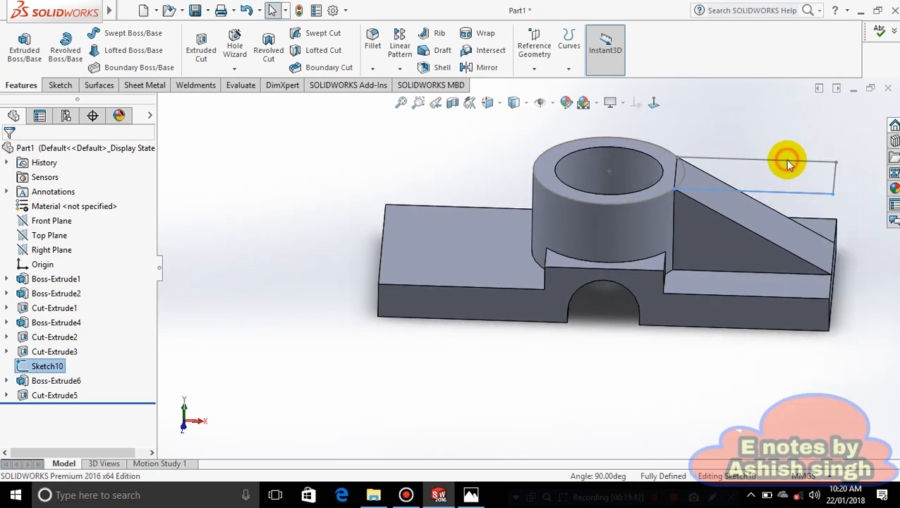
click(654, 104)
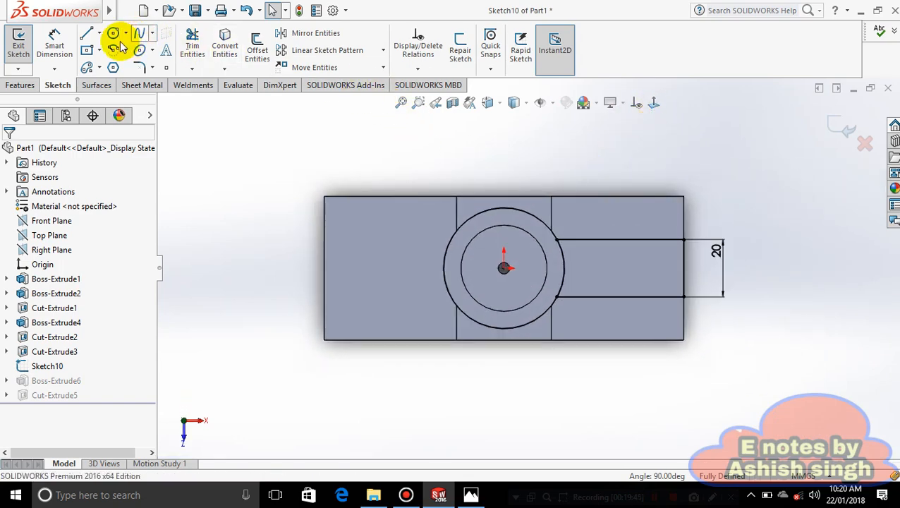
click(99, 33)
click(119, 66)
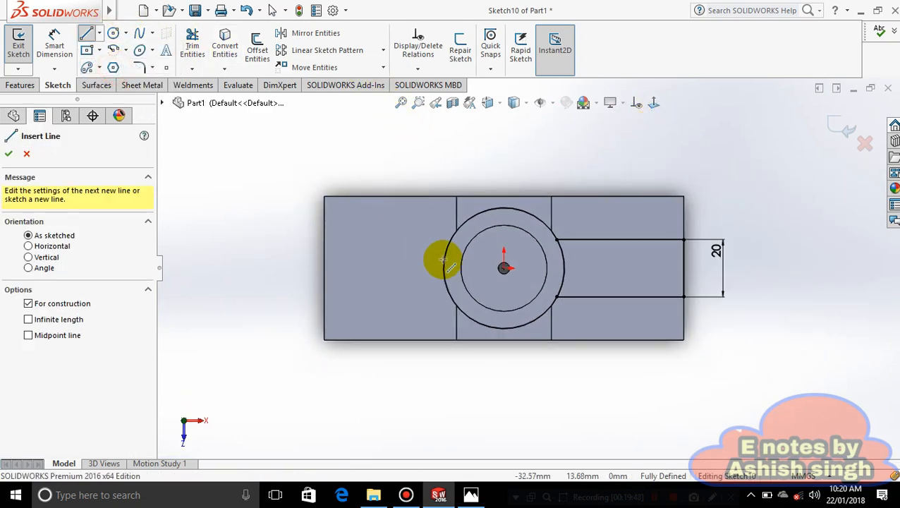
click(504, 267)
click(499, 152)
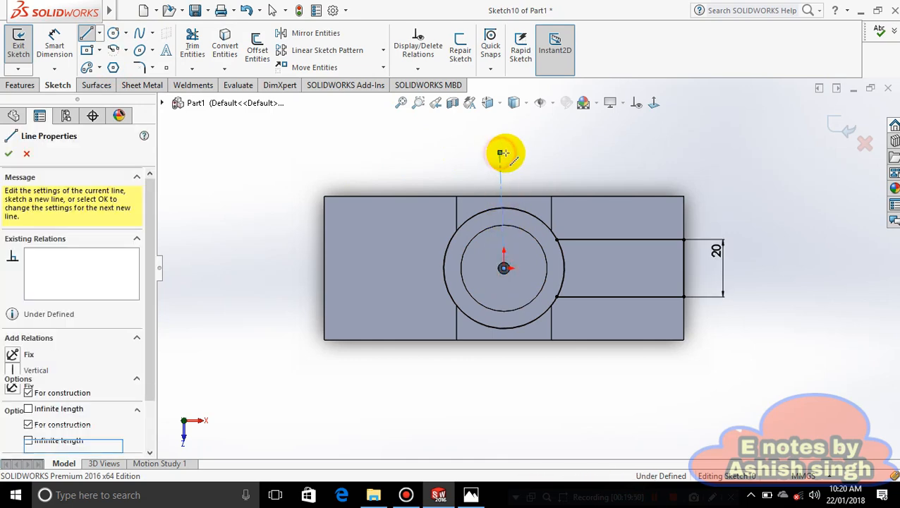
key(Escape)
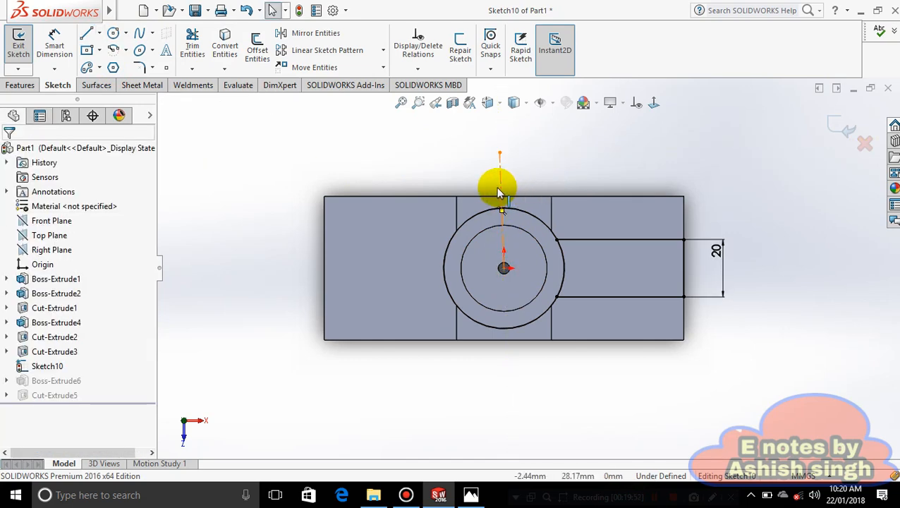
click(499, 188)
click(544, 134)
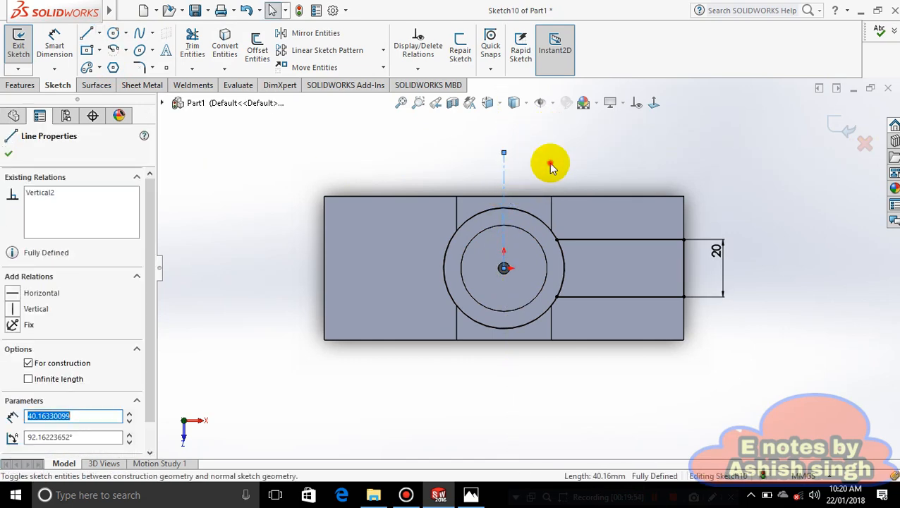
click(543, 165)
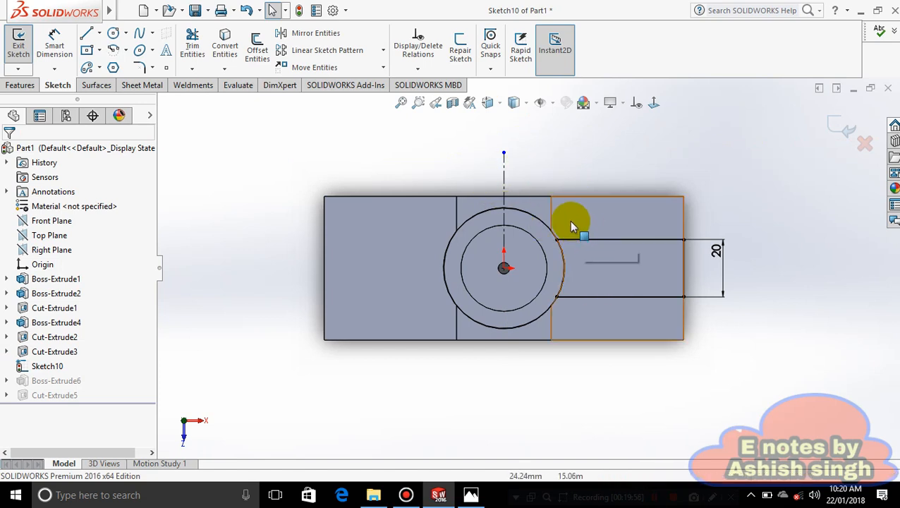
Mirror the right rib's outline and the boss arc in Sketch10 about the vertical centerline, keeping the originals
drag(568, 215, 494, 209)
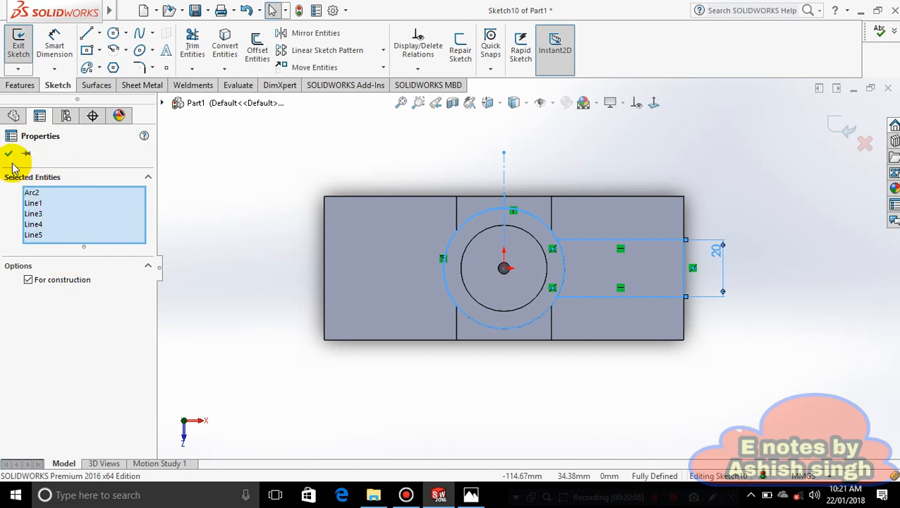
click(185, 166)
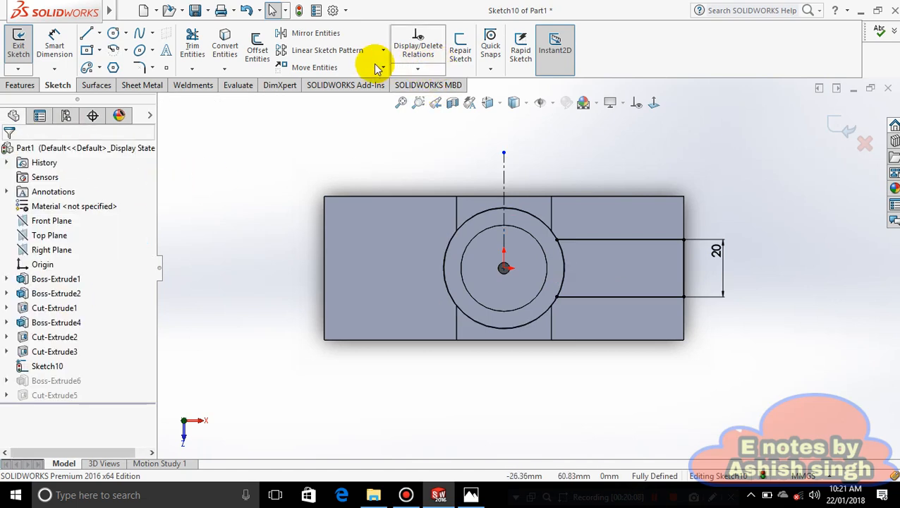
click(296, 33)
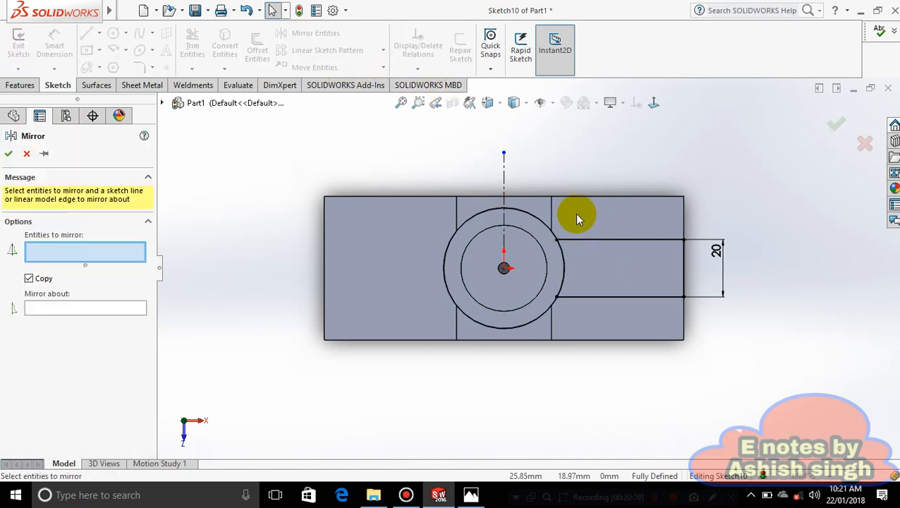
mouse_move(708, 280)
mouse_down()
mouse_move(532, 281)
mouse_move(523, 319)
mouse_up()
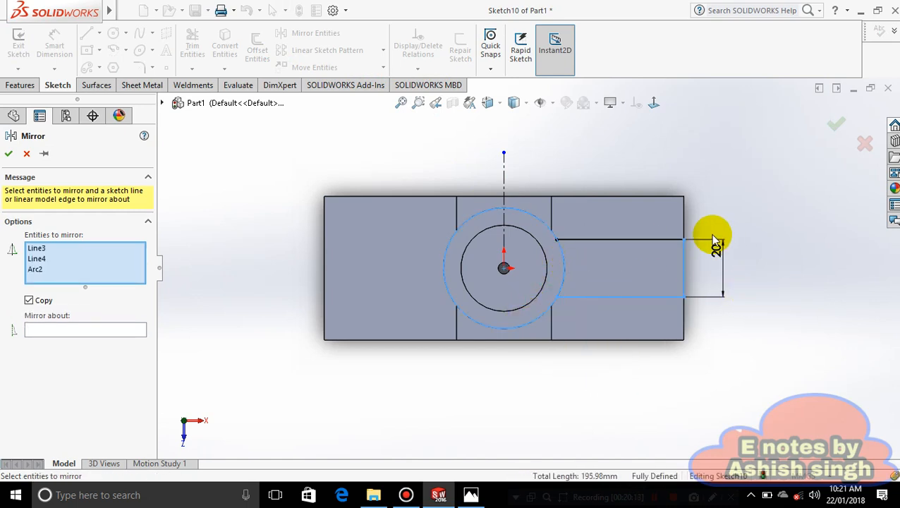
mouse_move(535, 155)
mouse_down()
mouse_move(701, 350)
mouse_move(776, 374)
mouse_up()
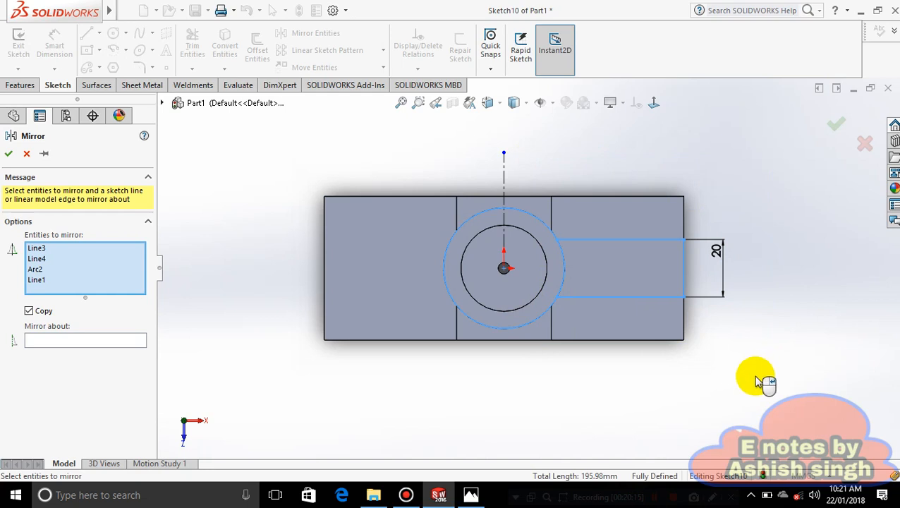
click(89, 340)
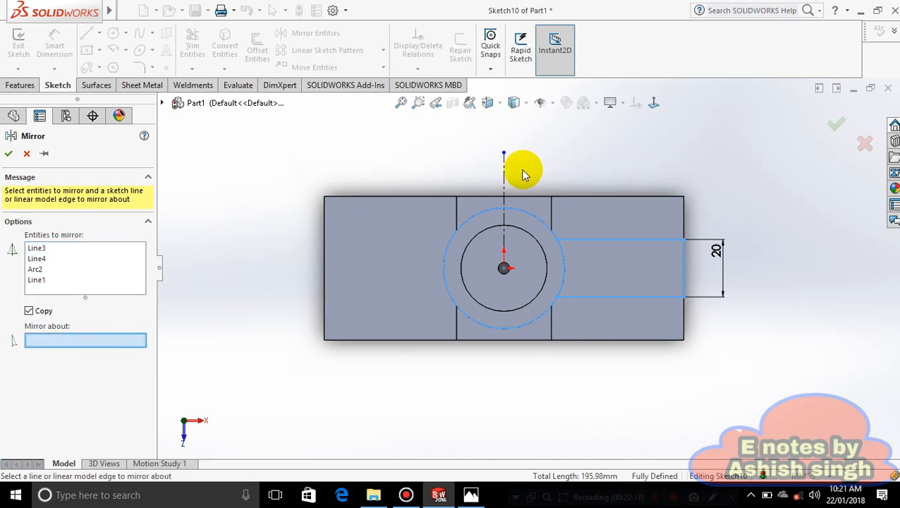
click(504, 176)
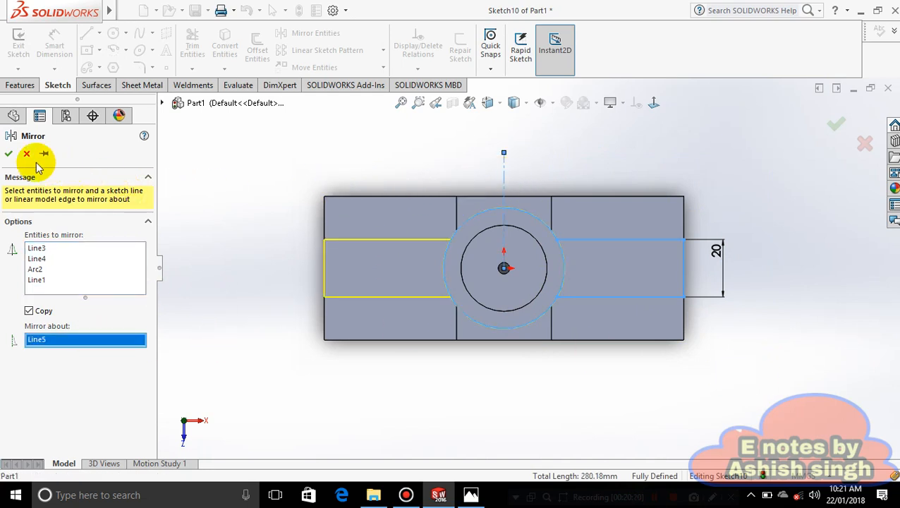
click(11, 155)
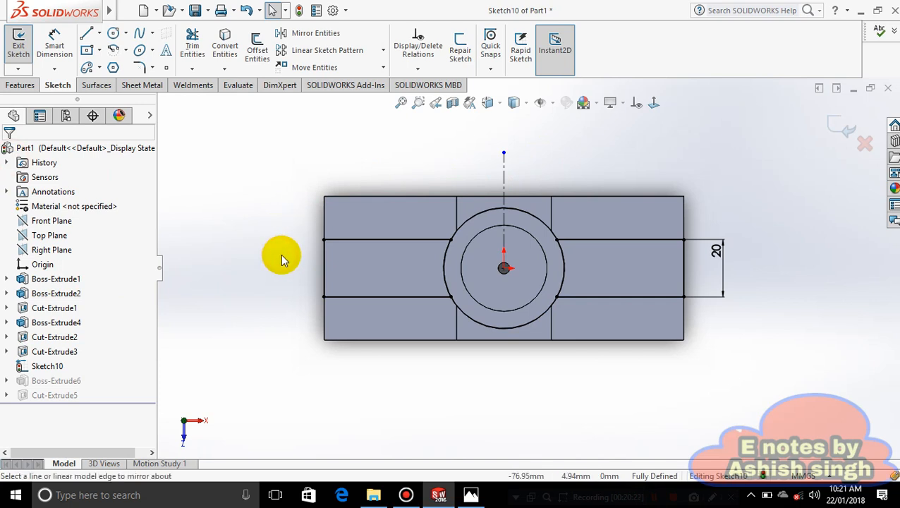
Exit Sketch10 and hide it in the model
click(848, 132)
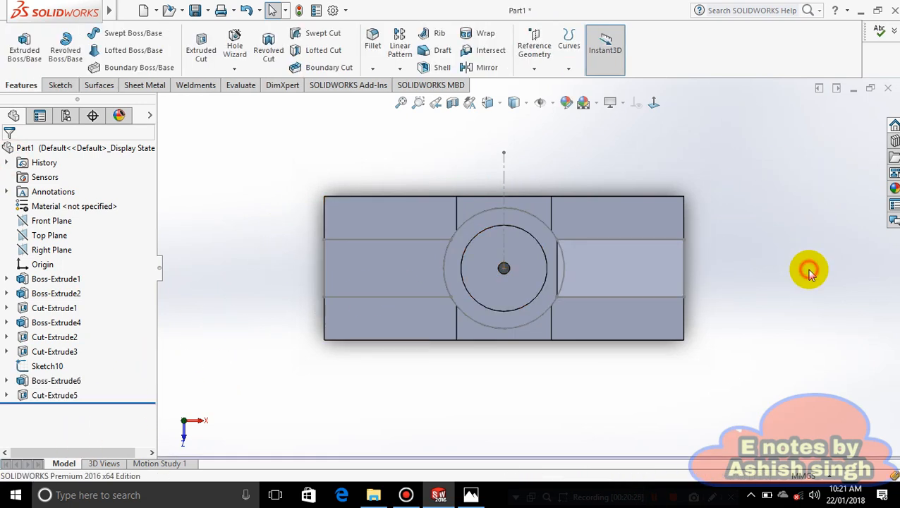
mouse_move(803, 267)
middle_down()
mouse_move(822, 196)
mouse_move(817, 100)
mouse_move(737, 232)
middle_up()
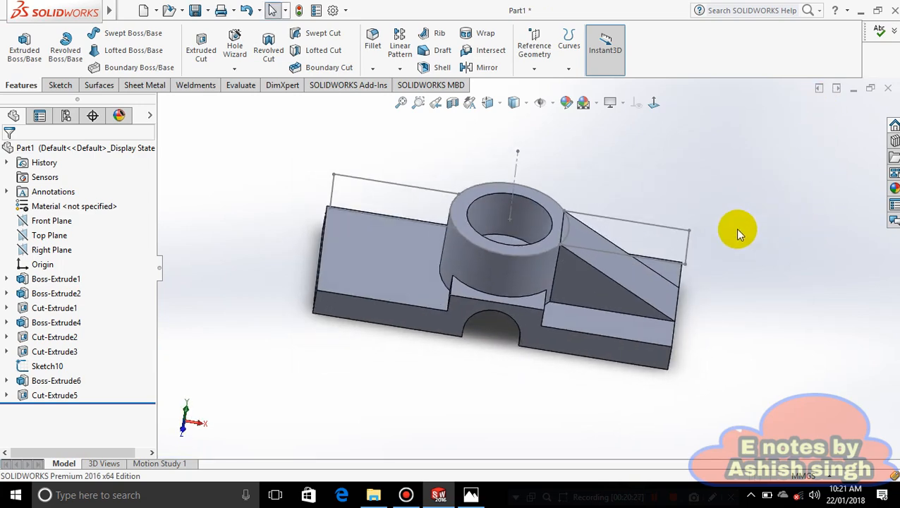
right_click(689, 233)
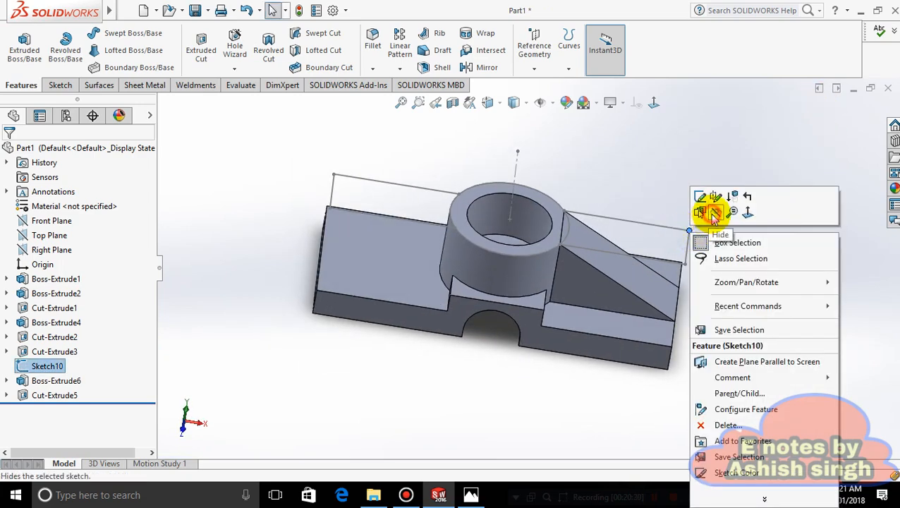
click(715, 213)
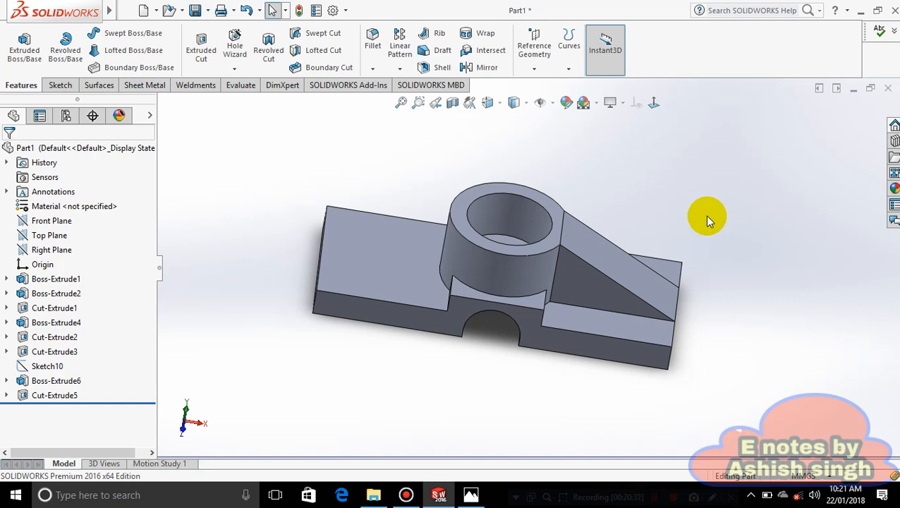
Reopen Sketch10 and extrude only the mirrored rib region up to the base plate's upper face, merging the result
mouse_move(684, 201)
middle_down()
mouse_move(715, 176)
mouse_move(722, 205)
mouse_move(689, 182)
middle_up()
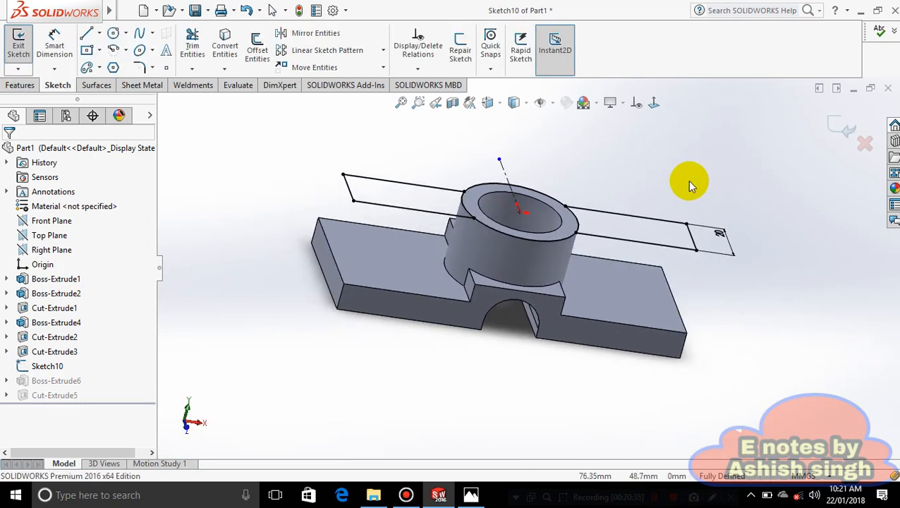
right_click(428, 215)
click(351, 161)
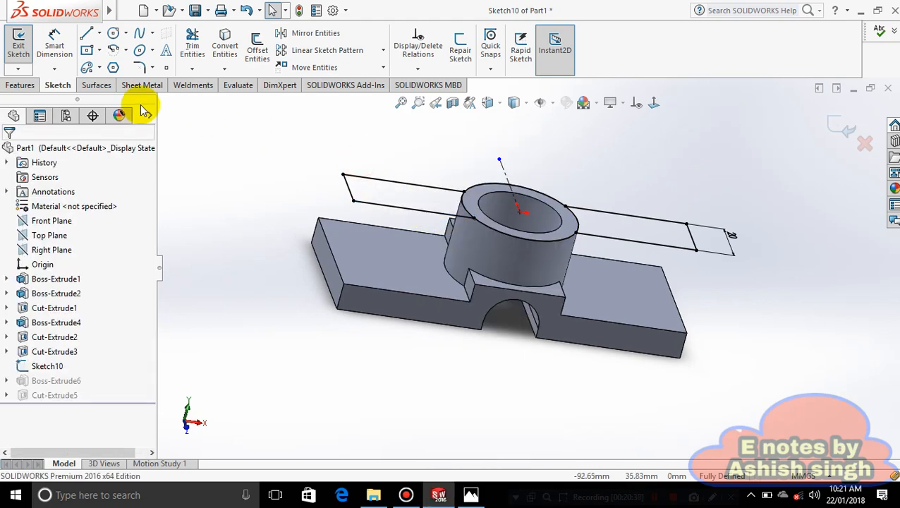
click(35, 85)
click(24, 48)
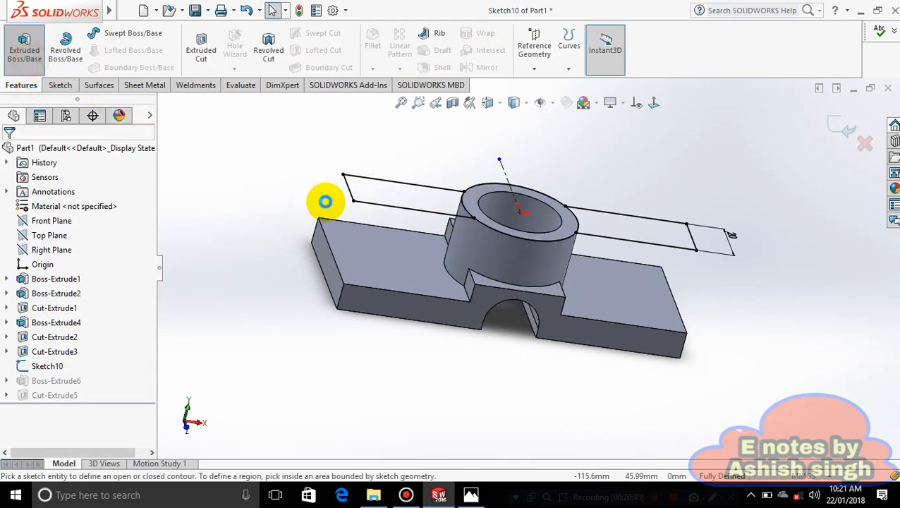
click(402, 203)
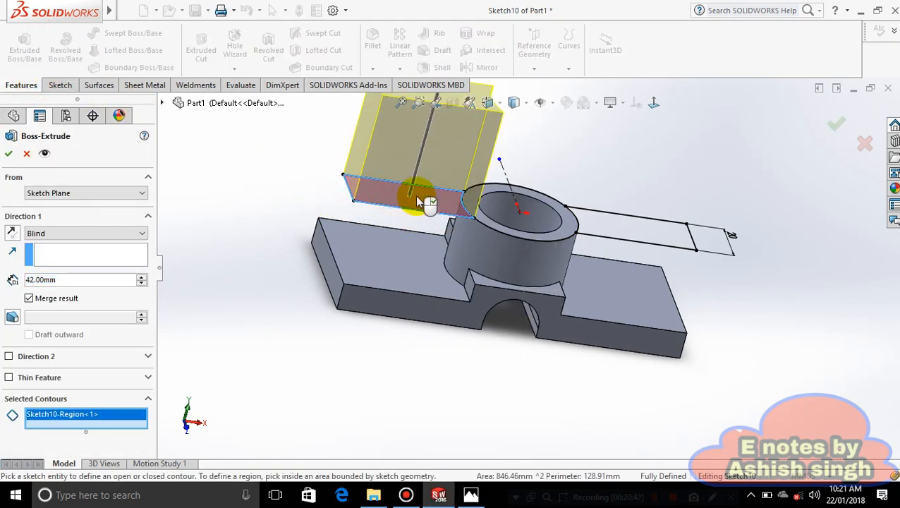
click(136, 235)
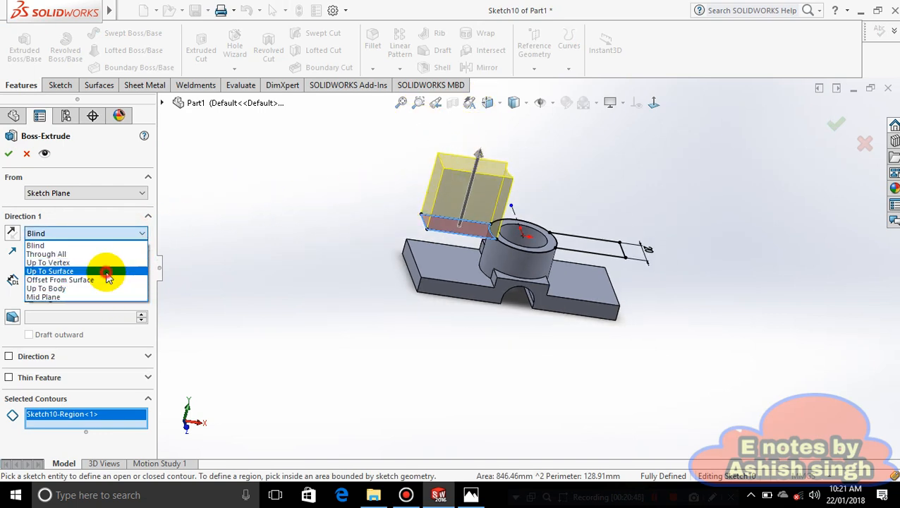
click(106, 272)
click(434, 282)
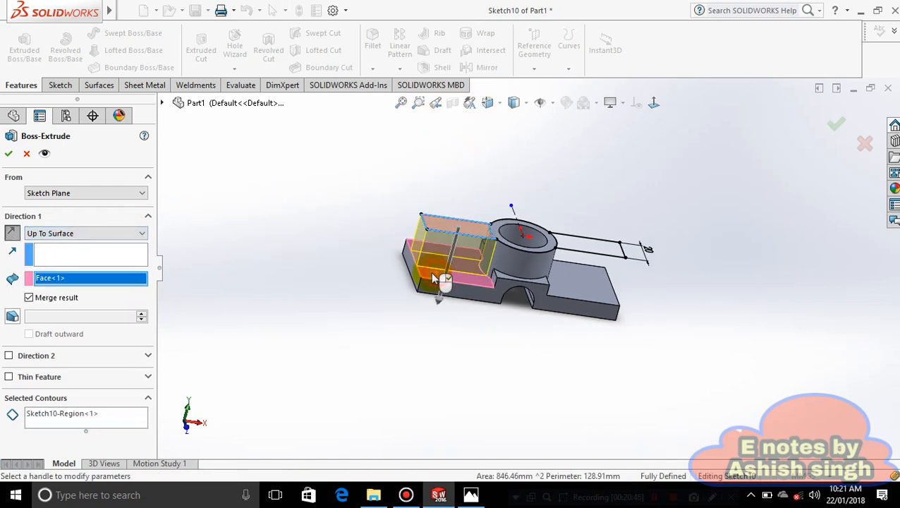
click(10, 154)
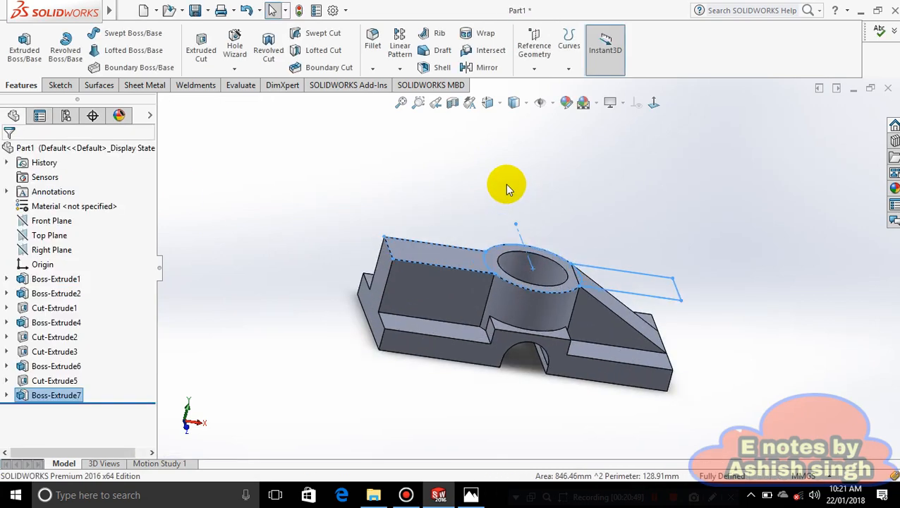
click(450, 168)
Start a sketch on the long side face of the new rib block and view it face-on
scroll(449, 174, down, 2)
middle_drag(460, 148, 431, 119)
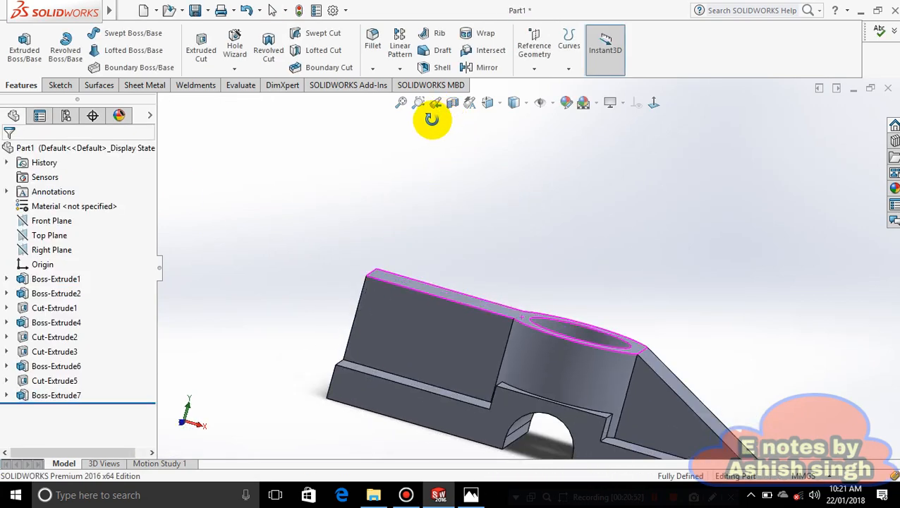
right_click(467, 334)
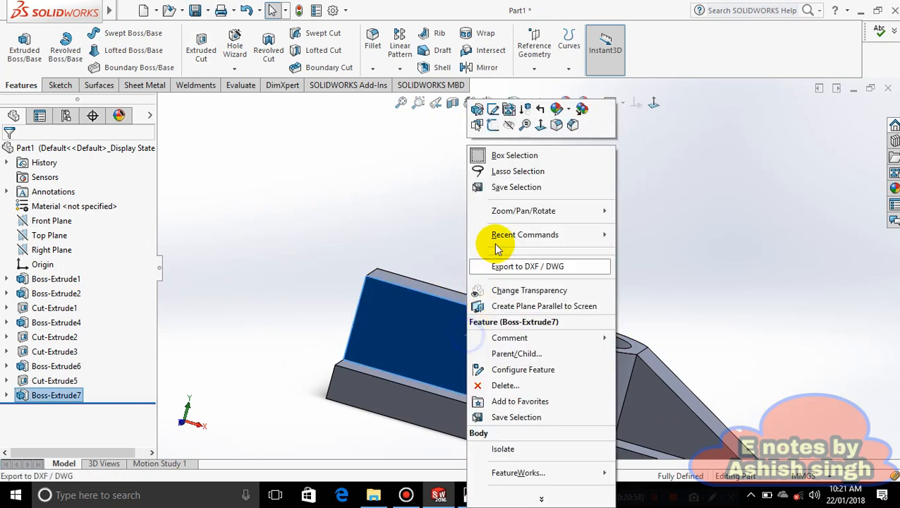
click(486, 121)
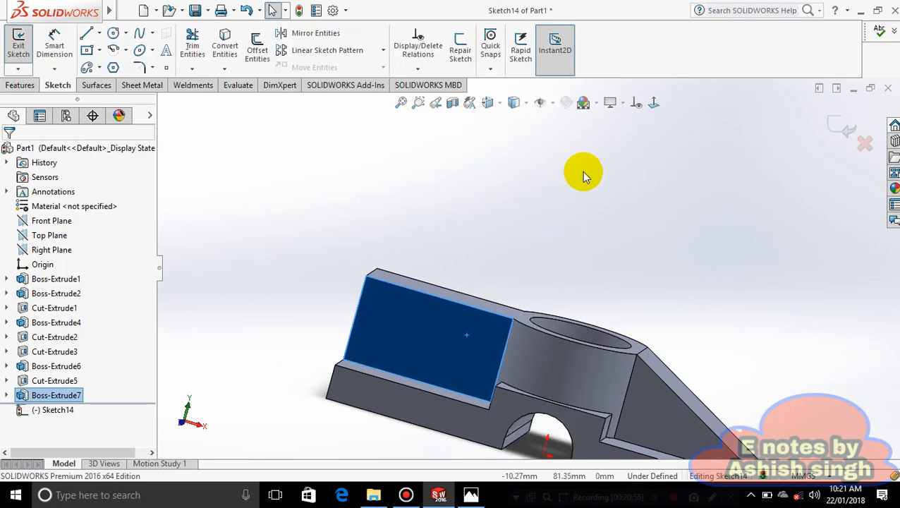
click(653, 103)
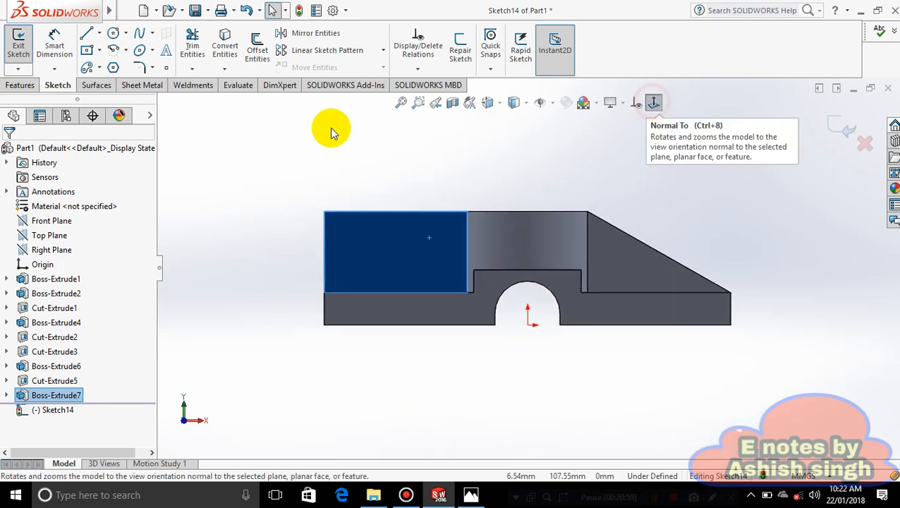
Sketch a closed triangle from the block's upper corner at the boss to its lower outer corner, vertically up past the block, and back
click(100, 33)
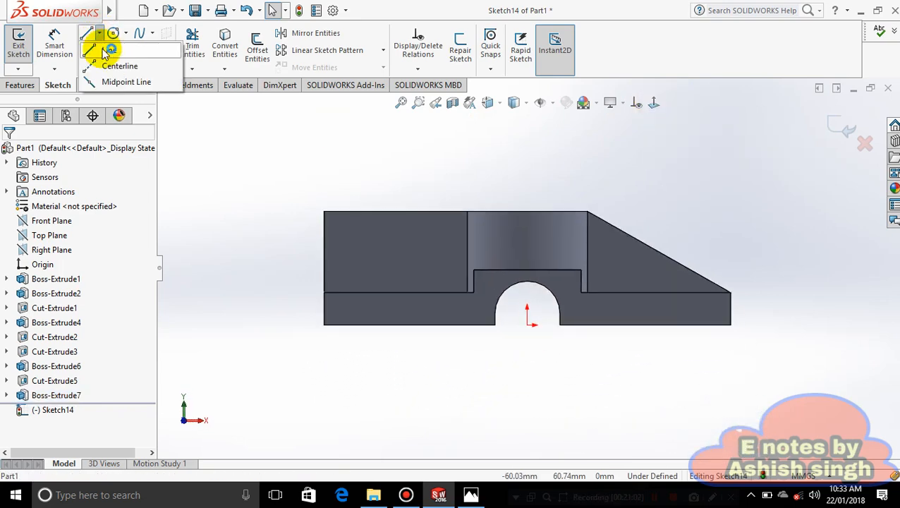
click(107, 50)
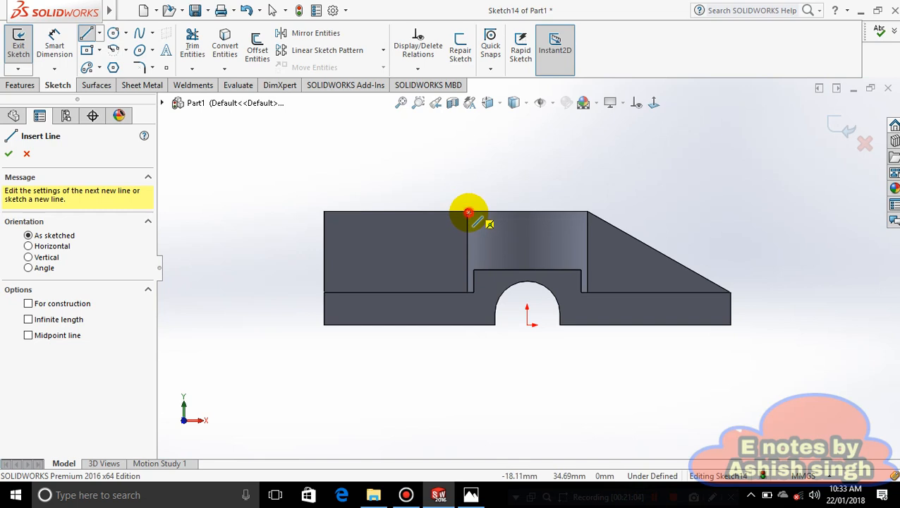
click(469, 212)
click(324, 291)
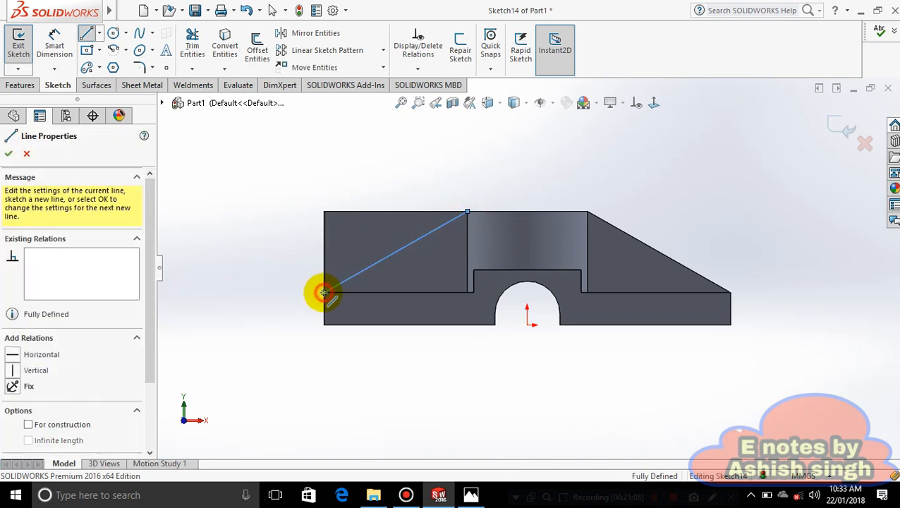
click(323, 175)
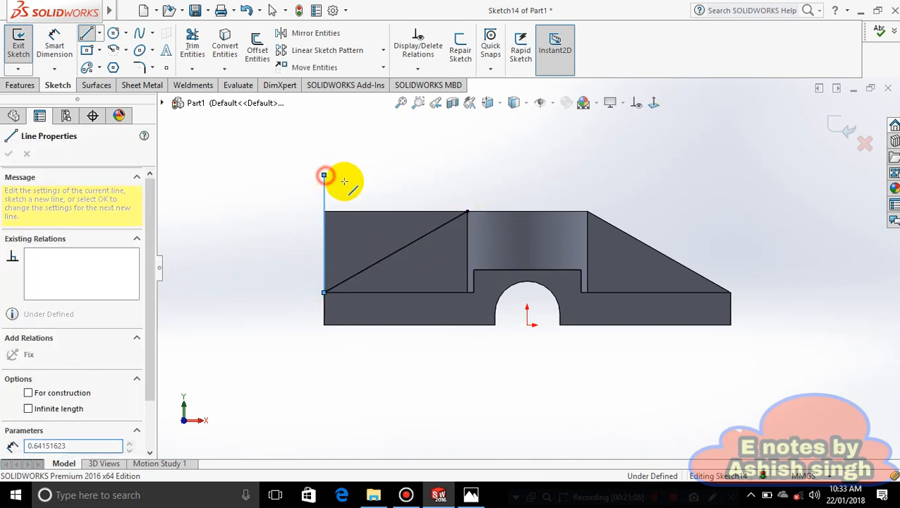
click(469, 211)
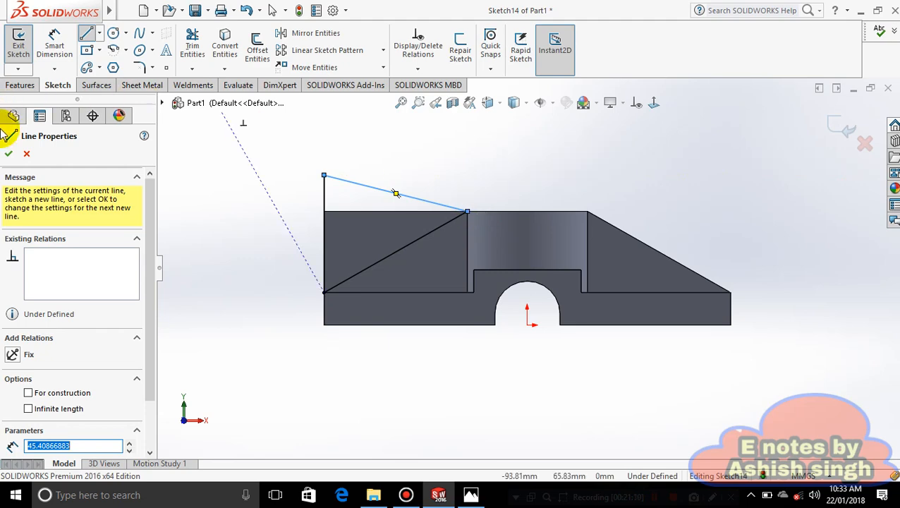
click(9, 154)
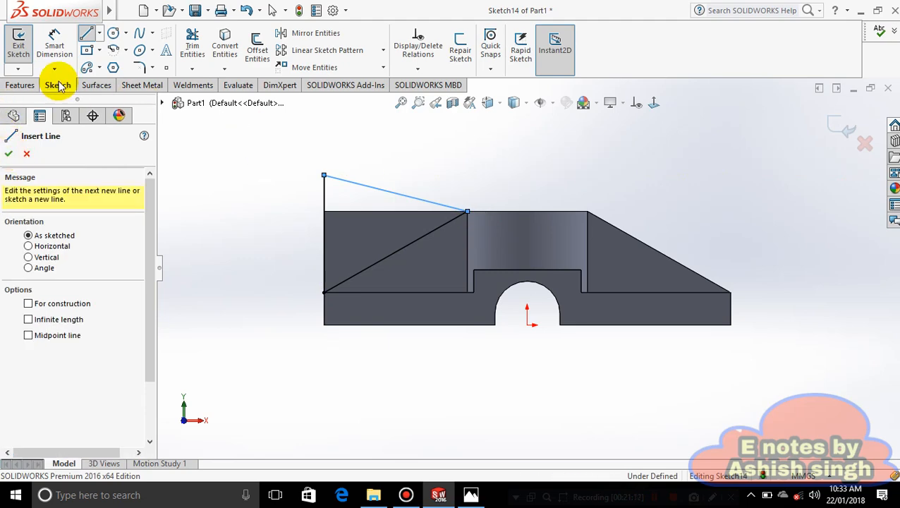
Cut-extrude the triangle Blind 42 mm through the block to form the second sloped rib
click(20, 86)
click(203, 58)
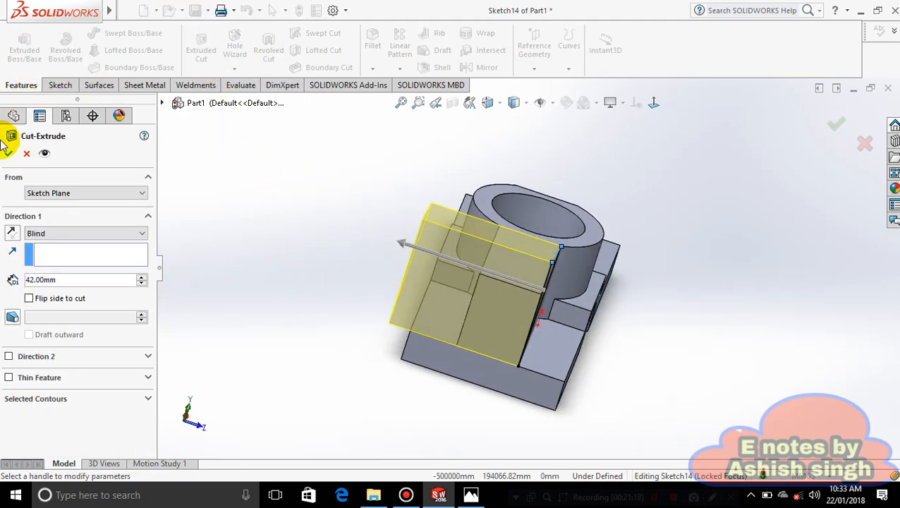
click(7, 155)
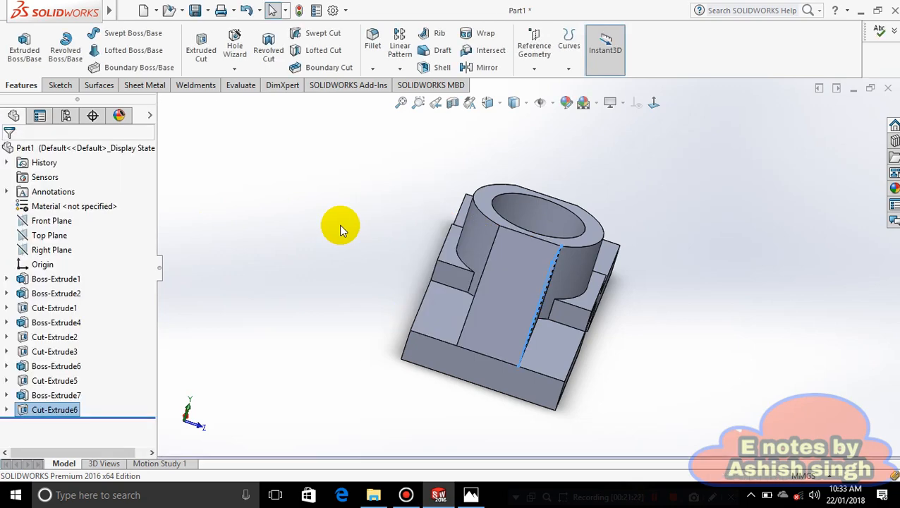
middle_drag(698, 267, 608, 254)
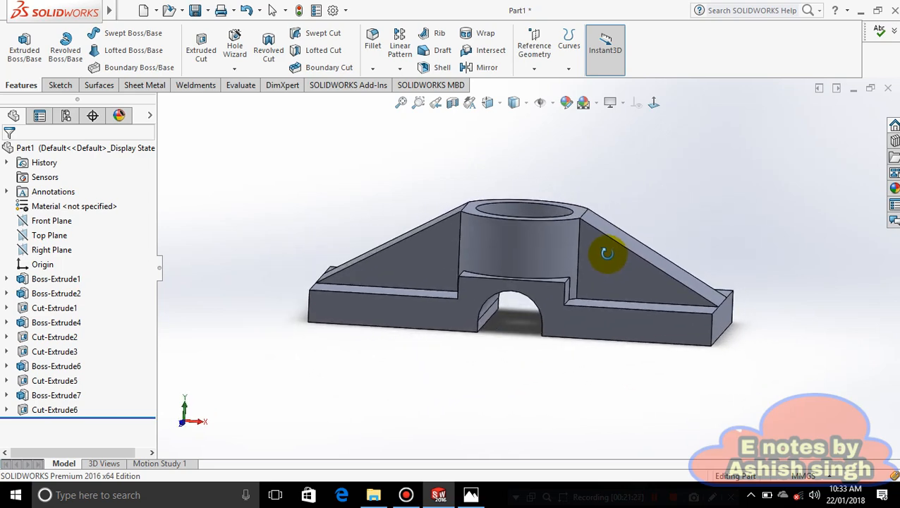
click(584, 390)
Check the reference drawing, then start a sketch on the sloped face of the second rib and view it face-on
click(471, 494)
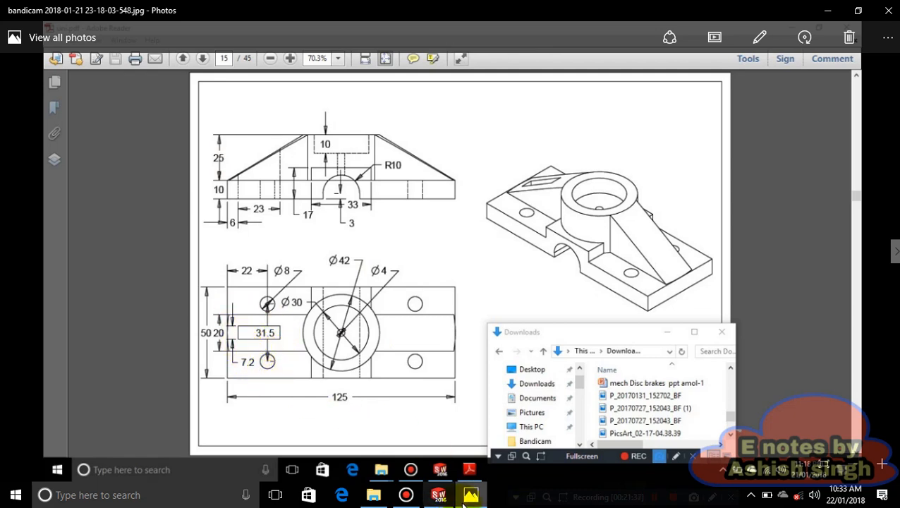
click(438, 495)
middle_drag(345, 180, 452, 272)
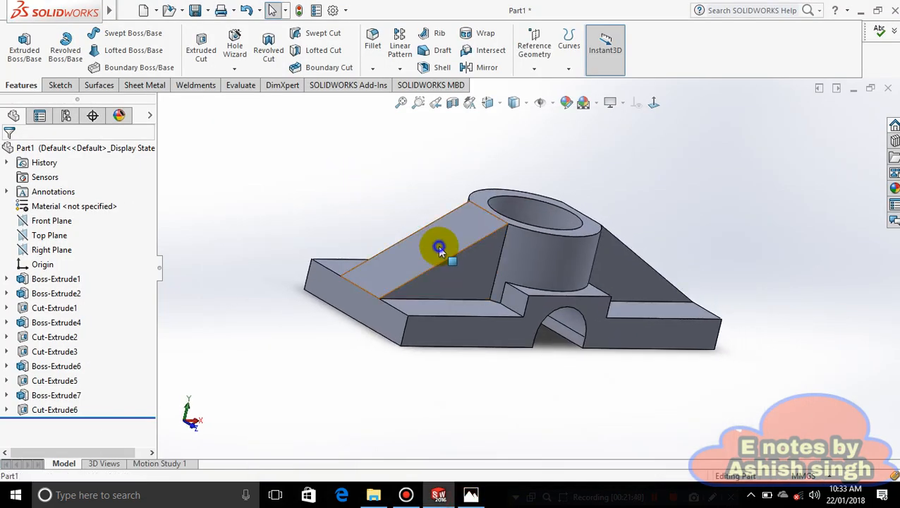
right_click(438, 250)
click(466, 128)
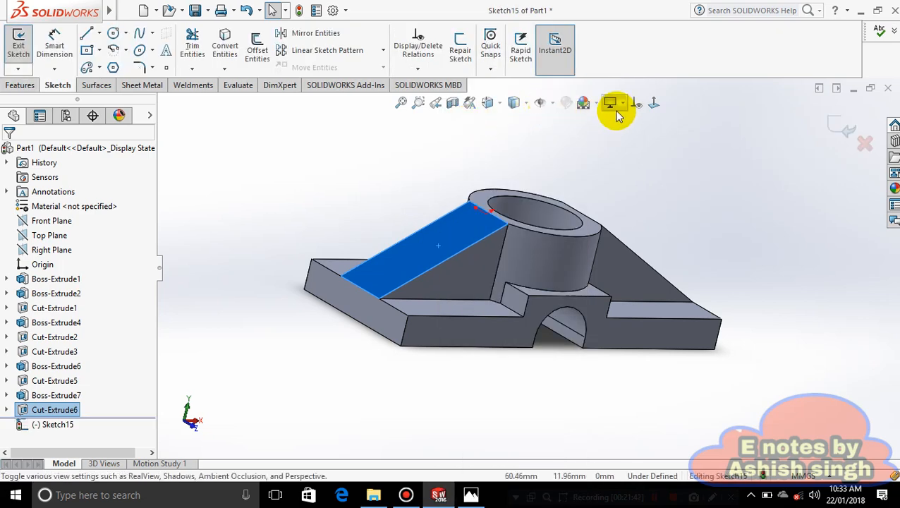
click(636, 103)
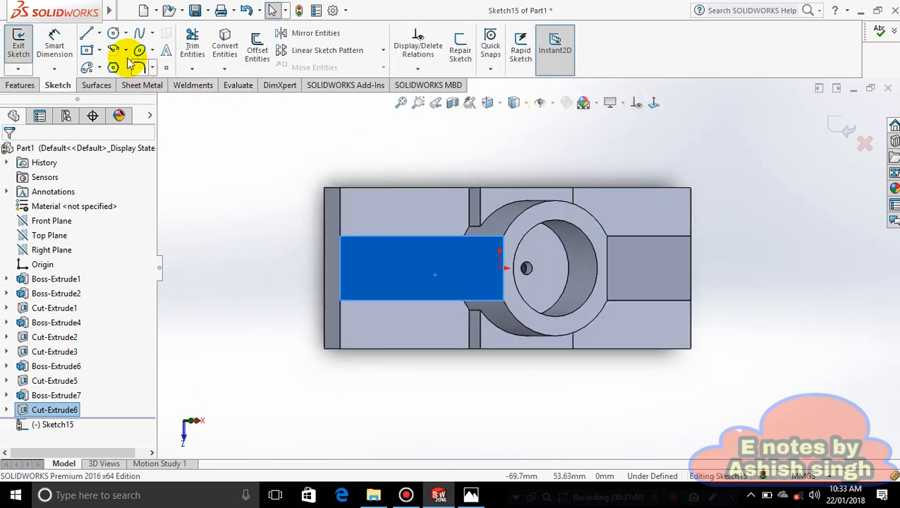
Sketch a center rectangle about 18 mm by 6.4 mm on the sloped face, near its outer lower edge, and check the reference drawing
click(100, 51)
click(96, 82)
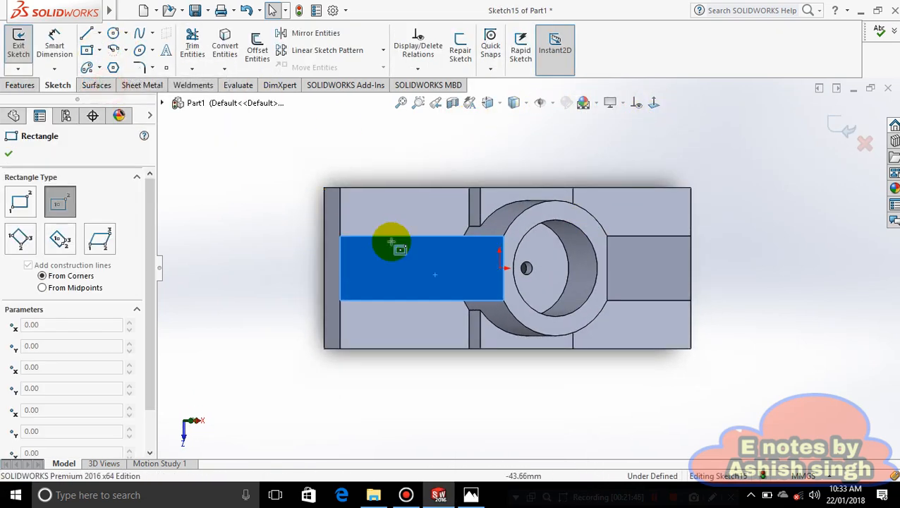
click(386, 270)
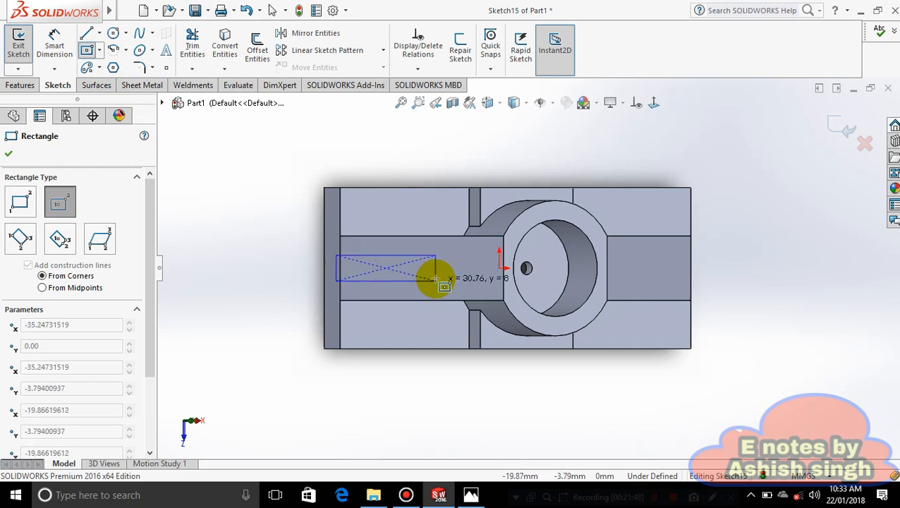
click(415, 277)
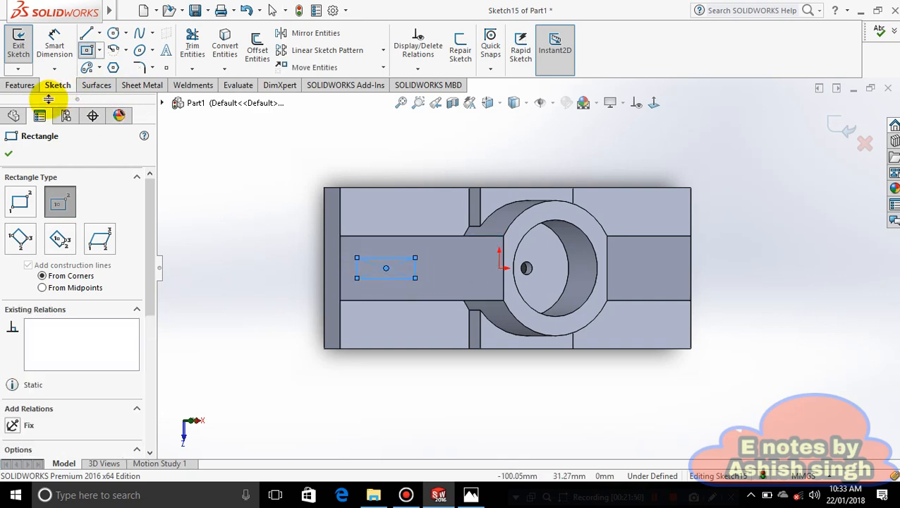
click(471, 495)
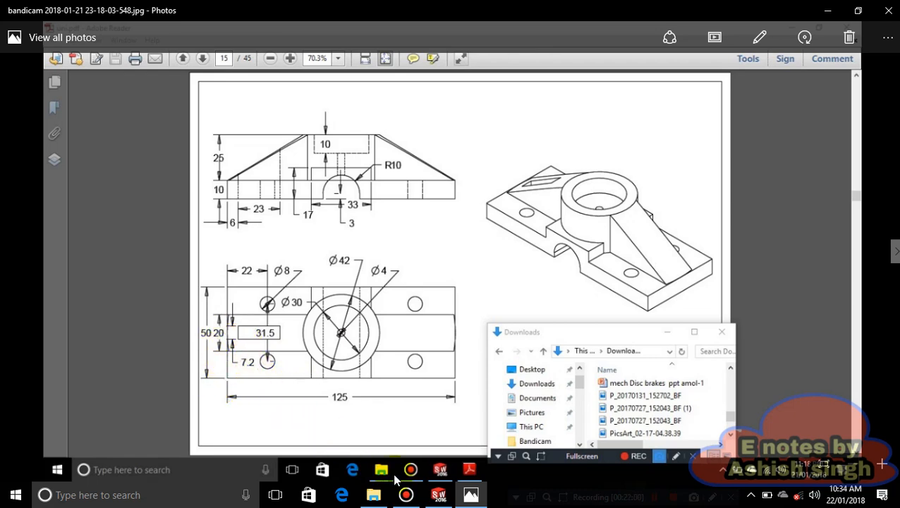
click(471, 495)
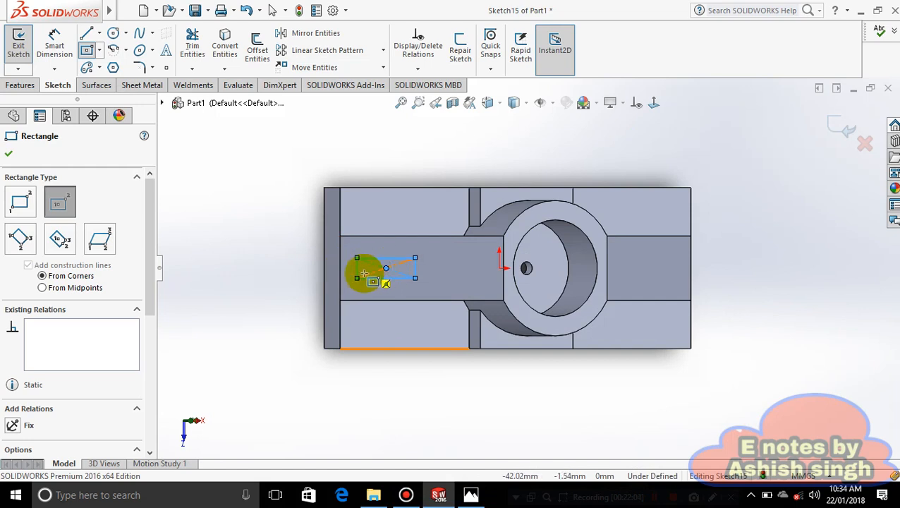
key(Escape)
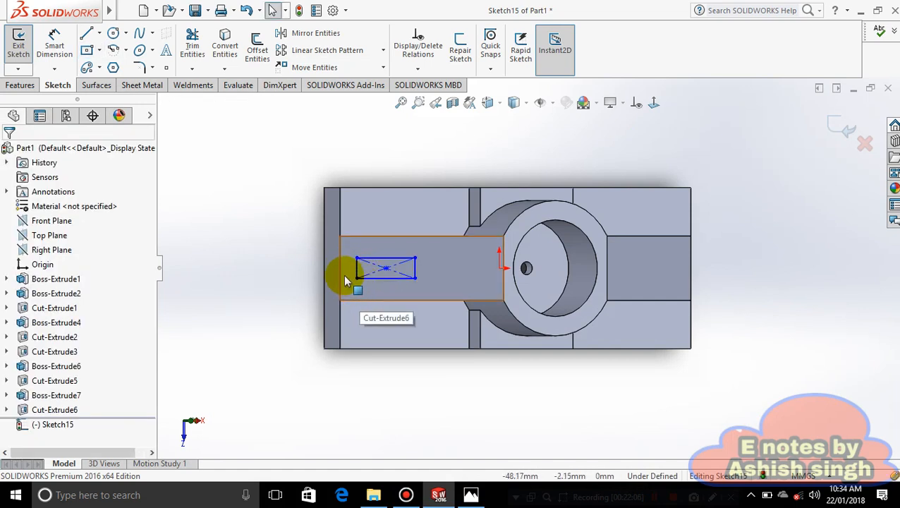
Add a Horizontal relation between the rectangle's center point and the midpoint of the sloped face's outer lower edge
click(342, 272)
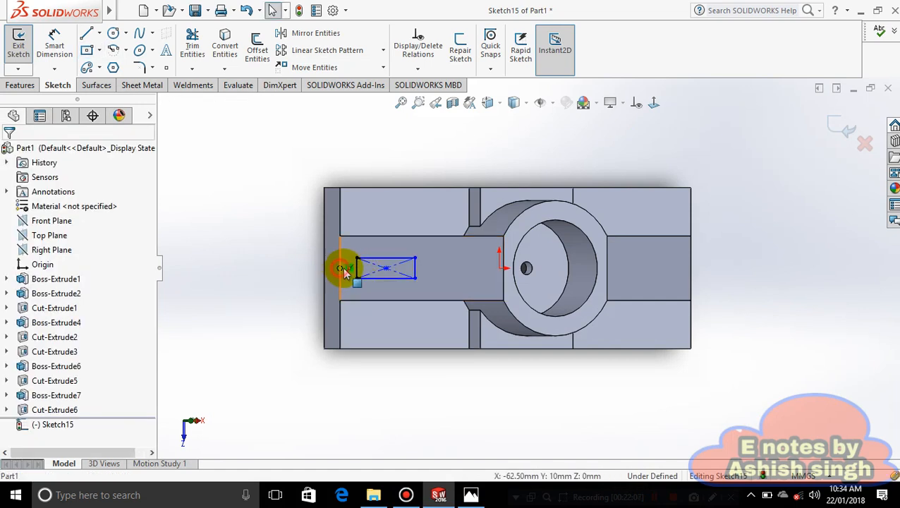
ctrl+click(385, 269)
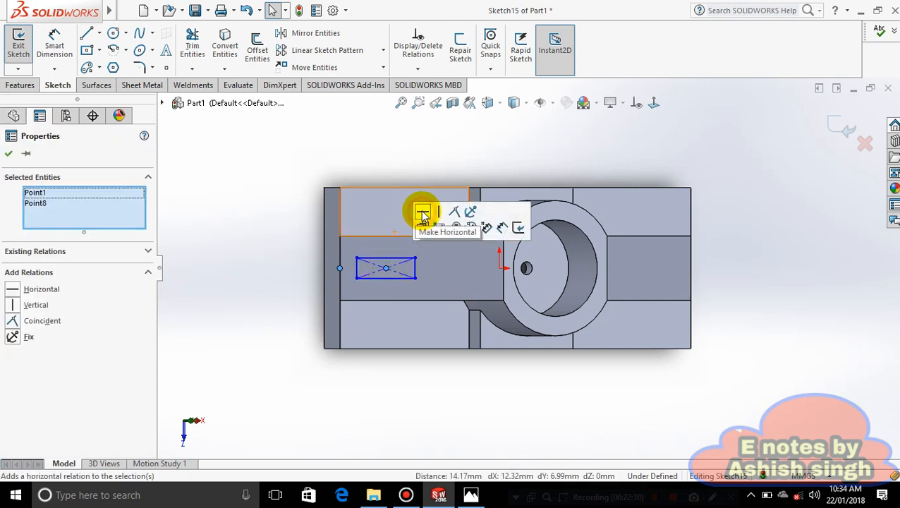
click(422, 213)
click(426, 175)
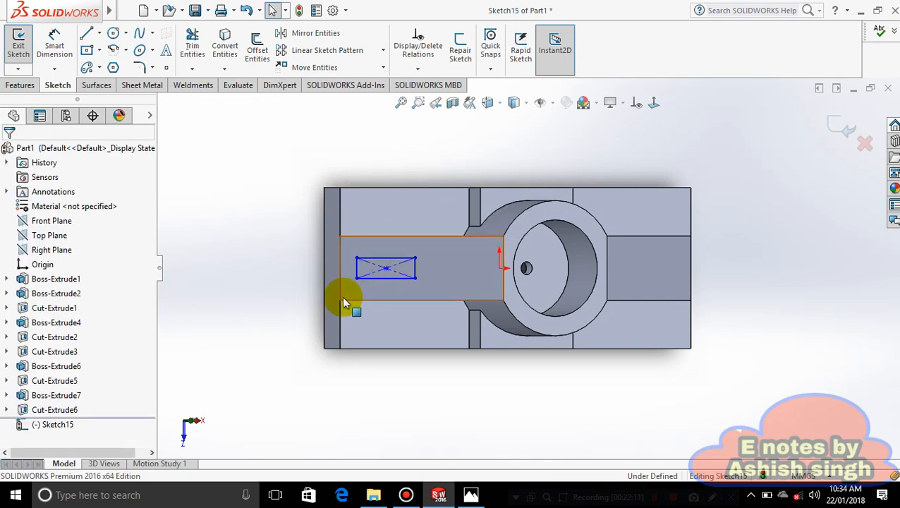
Dimension the rectangle's short side to 7.2 mm
click(69, 45)
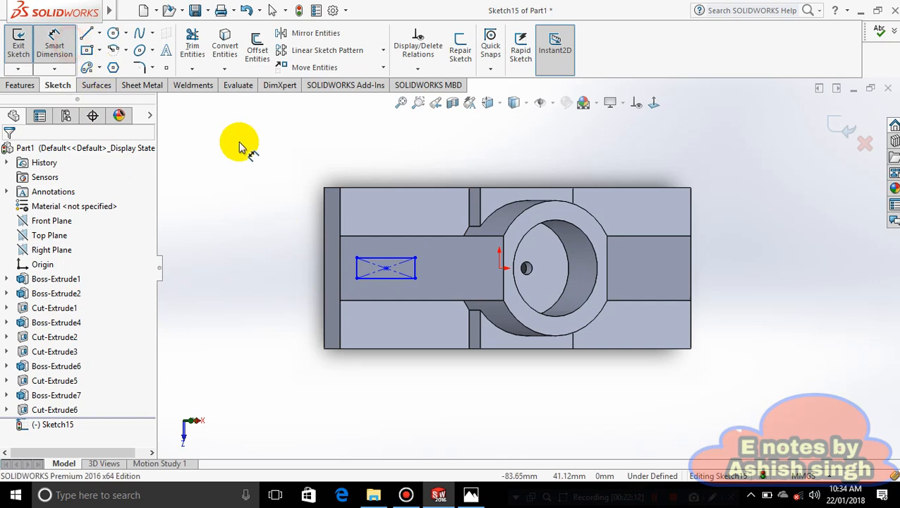
click(358, 274)
click(241, 296)
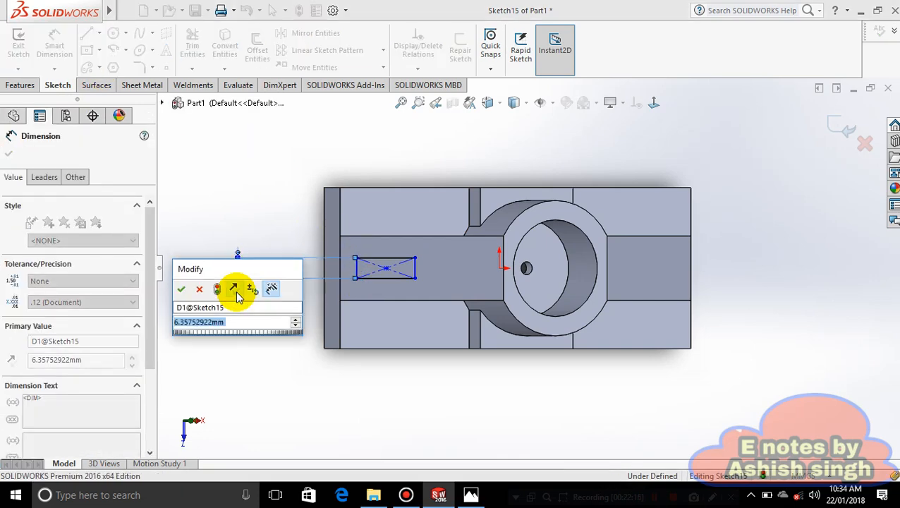
text(7.2)
key(Return)
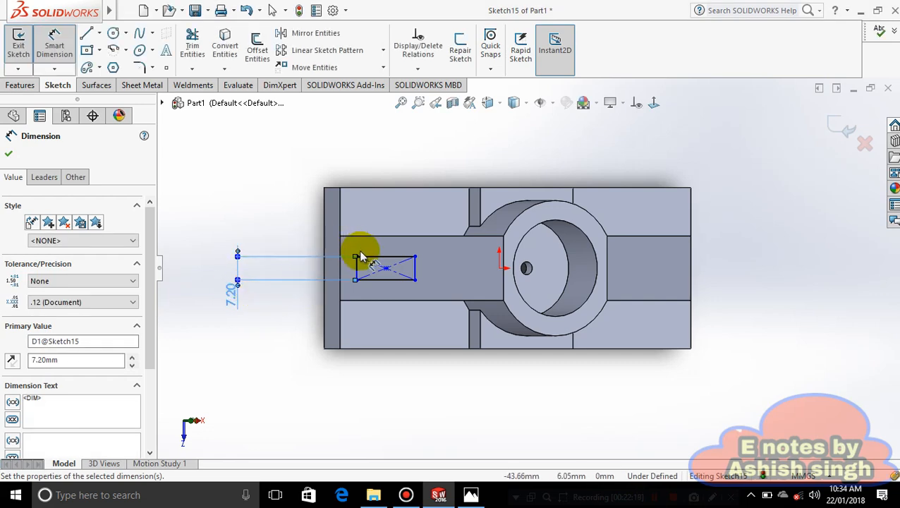
Dimension the distance from the sloped face's outer corner to the rectangle's near corner to 6 mm, as in the reference drawing
click(472, 495)
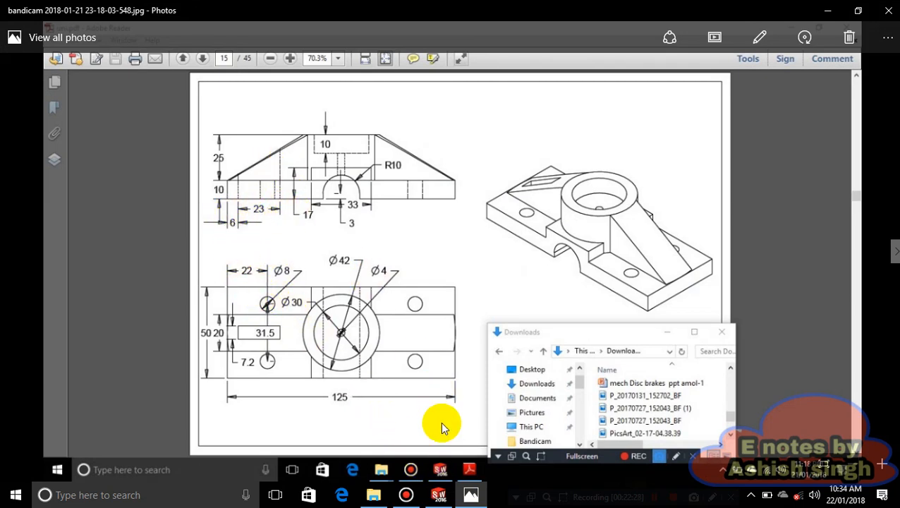
click(469, 502)
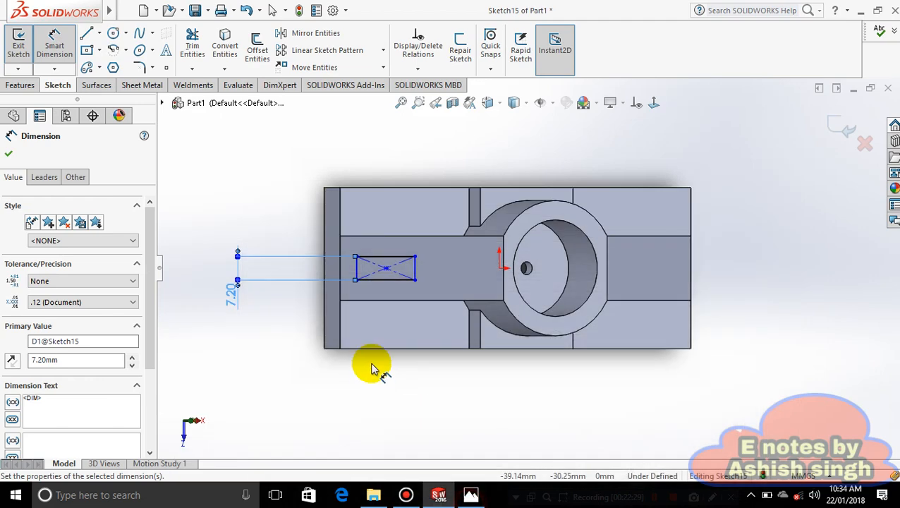
click(341, 302)
click(359, 282)
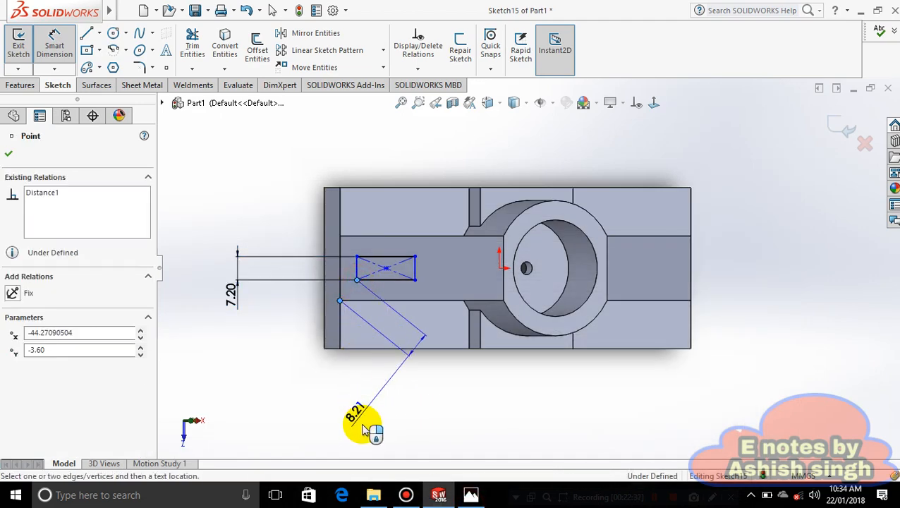
click(344, 422)
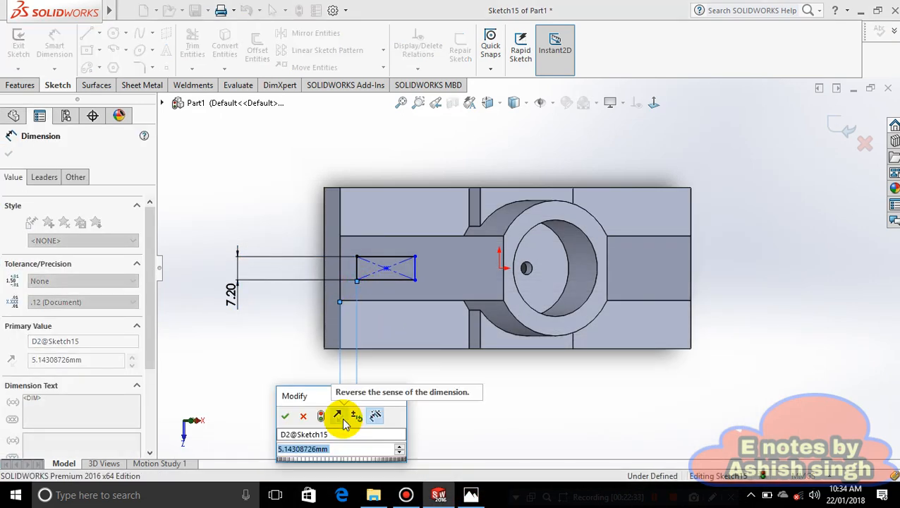
key(Return)
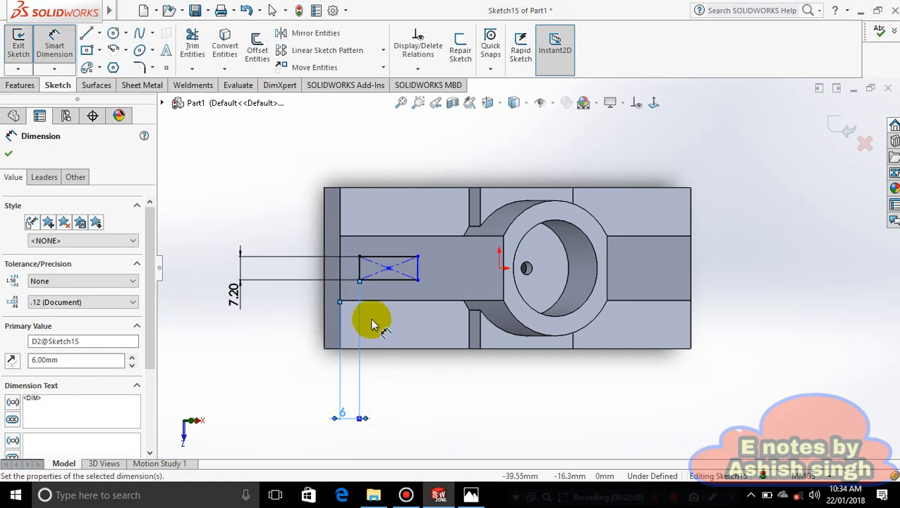
Dimension the rectangle's long side to 23 mm, taking the value from the reference drawing
click(402, 280)
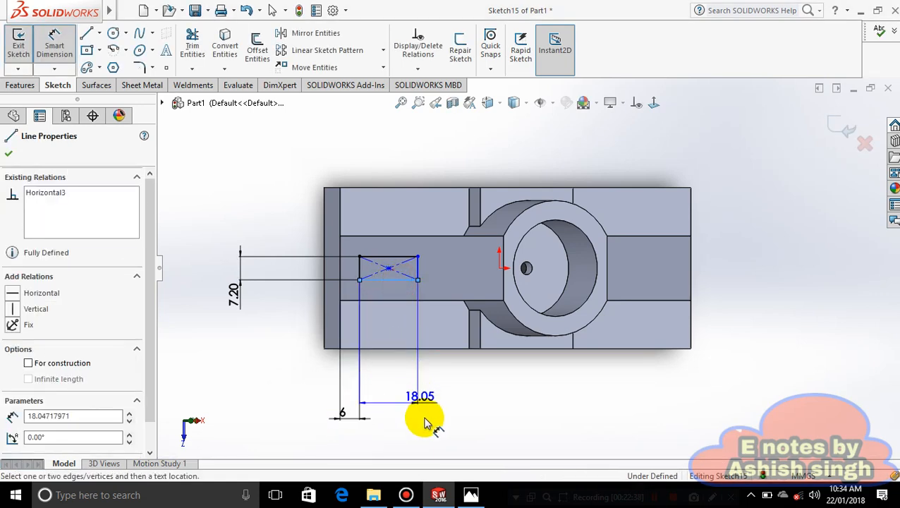
click(415, 442)
click(472, 496)
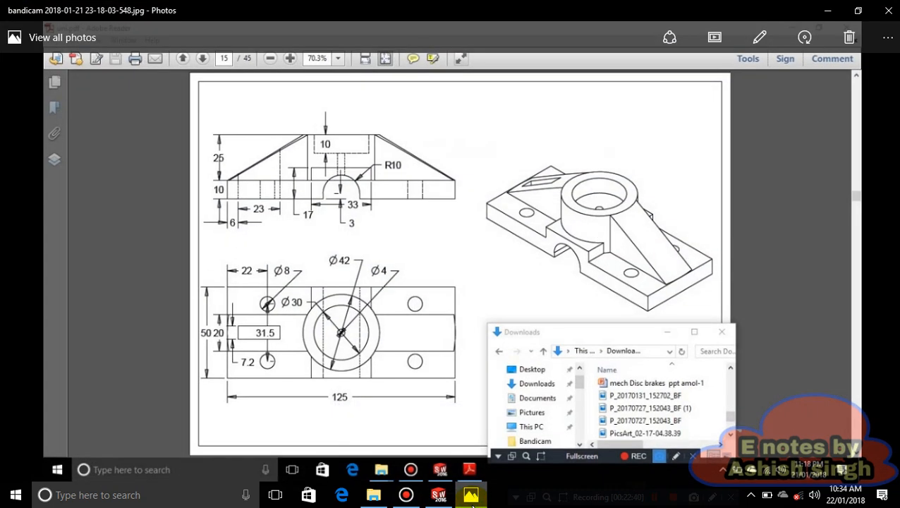
click(471, 496)
click(432, 451)
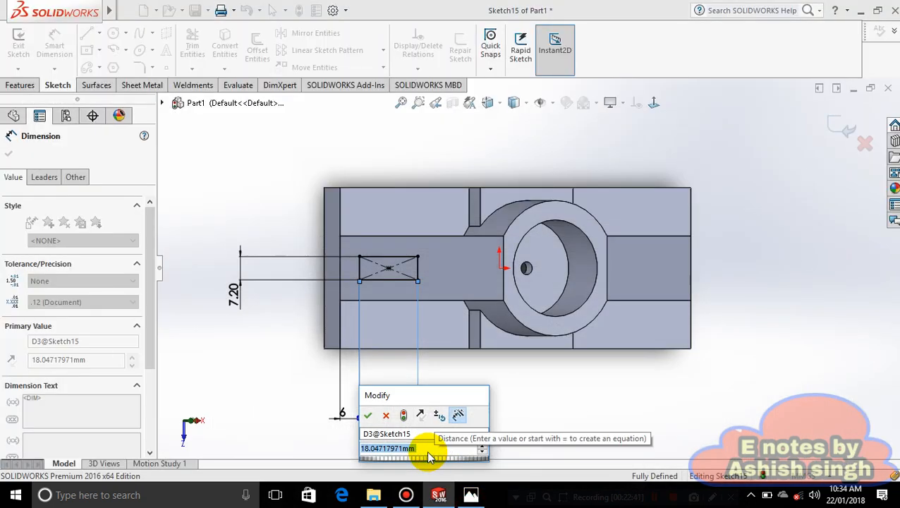
text(23)
key(Return)
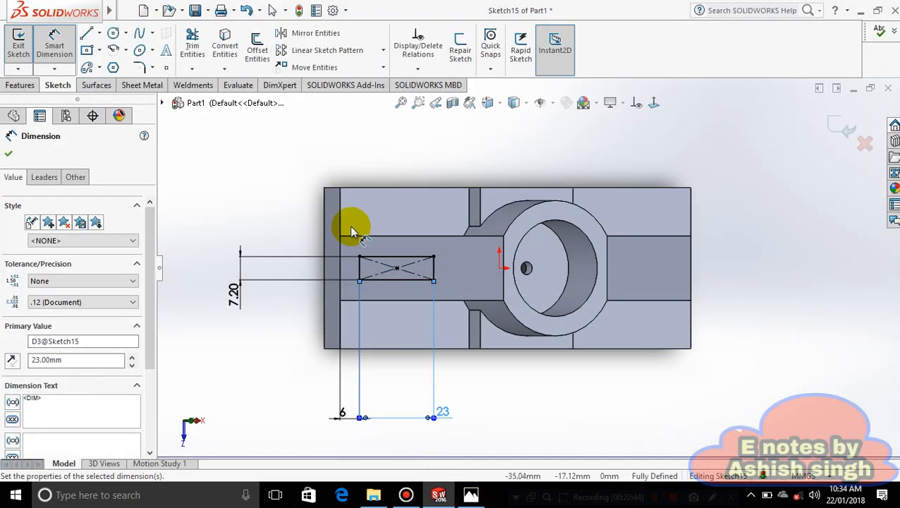
Start an Extruded Cut from the pocket rectangle and compare its preview with the pocket's depth in the reference drawing
click(14, 86)
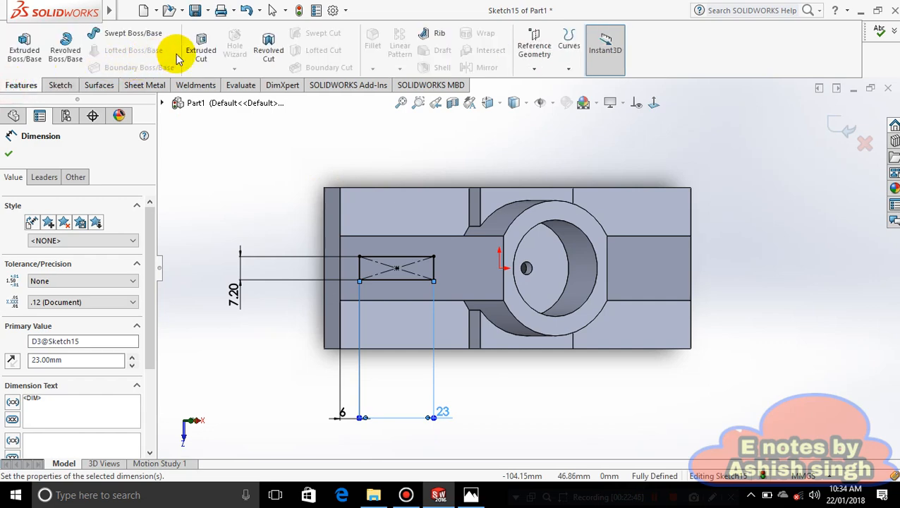
click(201, 48)
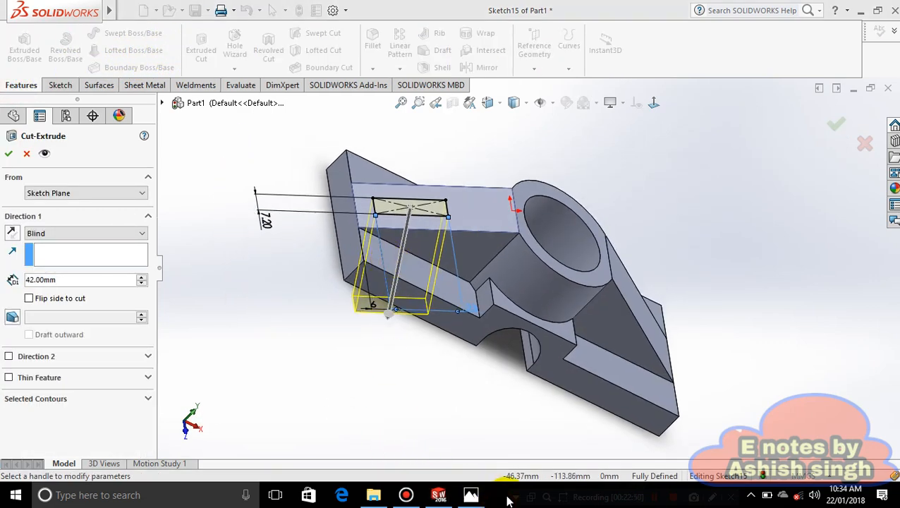
click(483, 498)
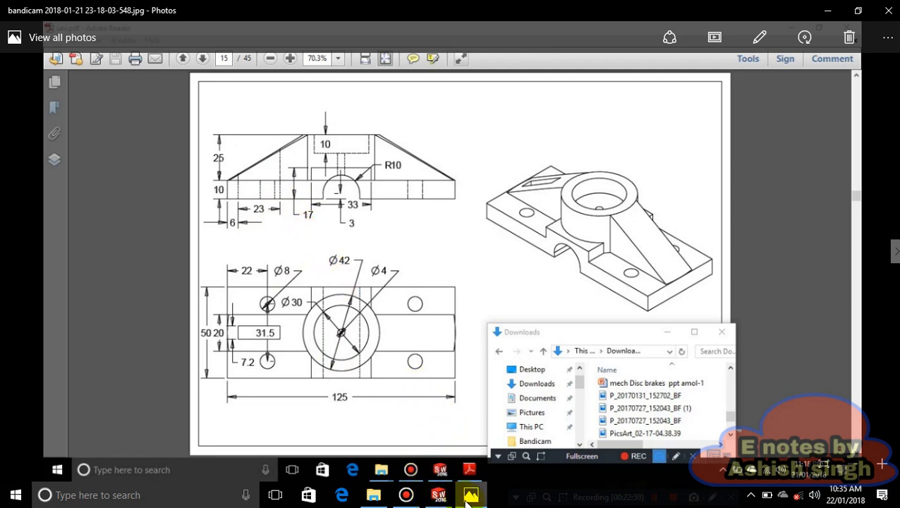
click(440, 496)
middle_drag(426, 411, 407, 292)
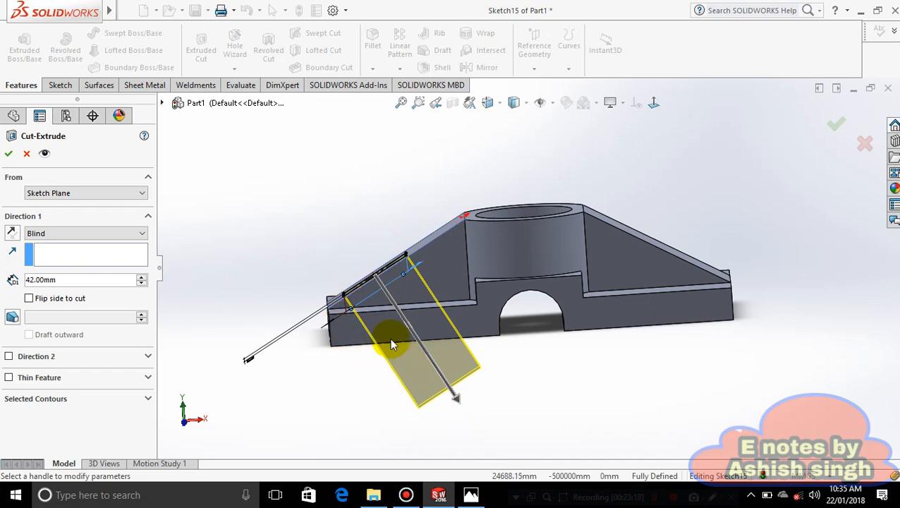
click(471, 496)
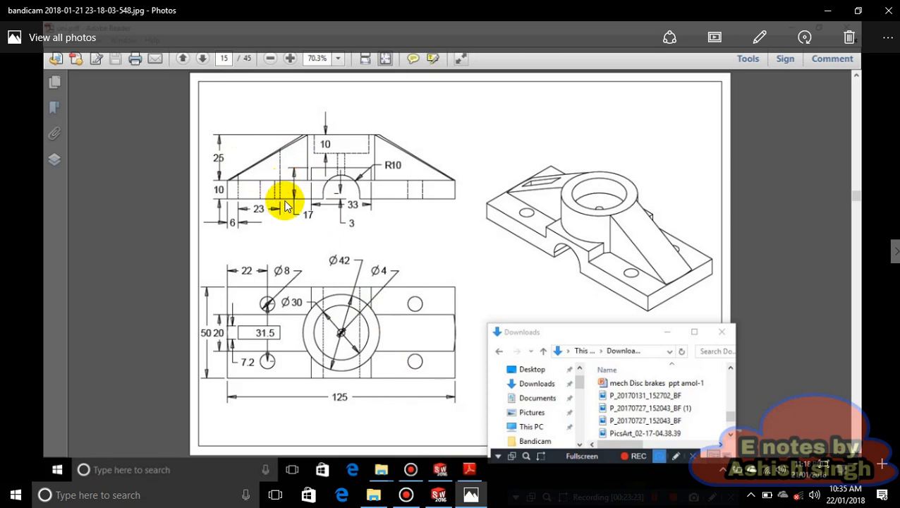
click(471, 496)
click(440, 495)
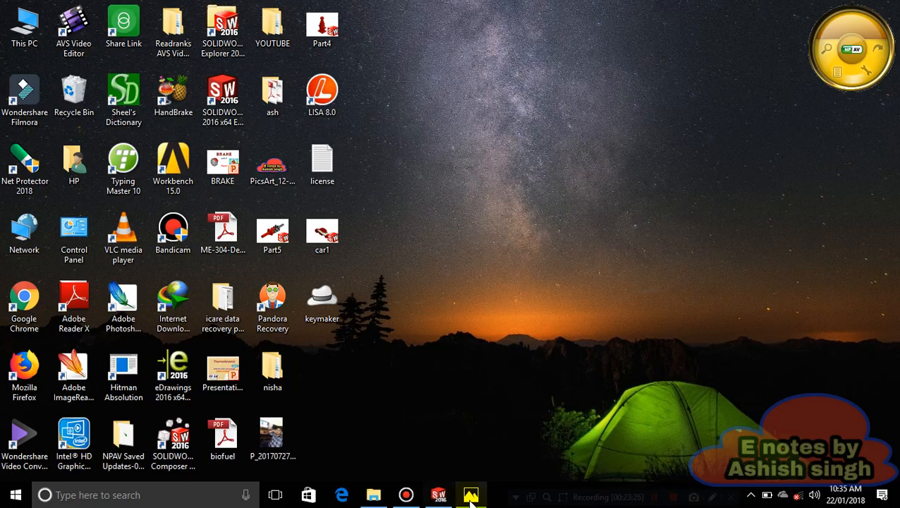
click(471, 496)
click(439, 496)
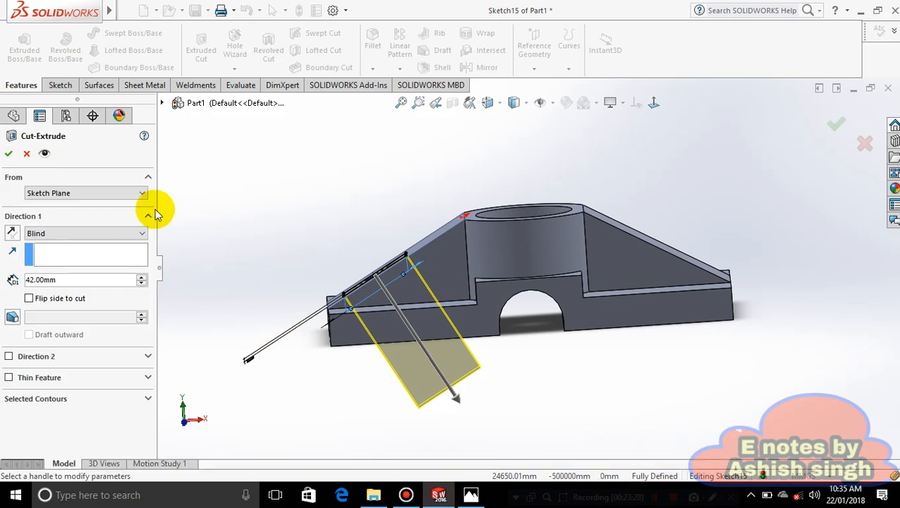
Extrude-cut the pocket Up To Surface, ending at the base's upper face beside the rib, after checking the pocket against the reference drawing
click(138, 233)
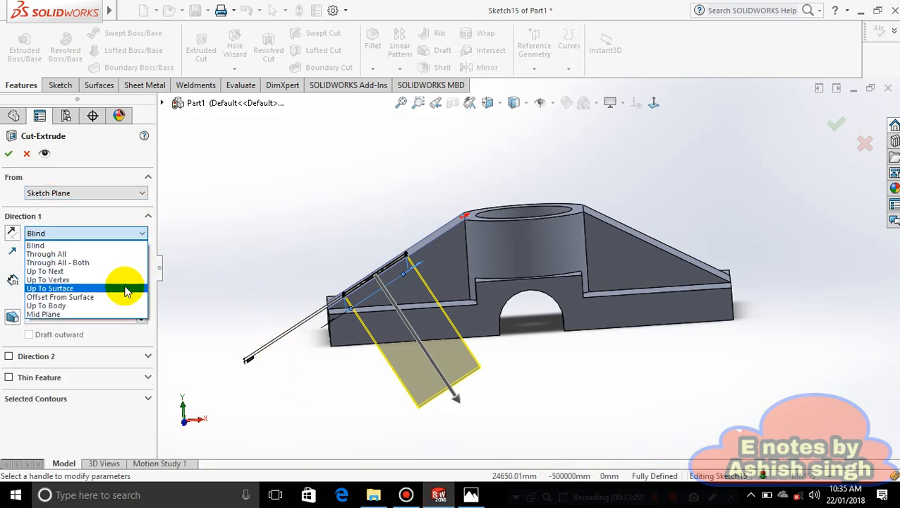
click(124, 285)
scroll(461, 341, down, 2)
middle_drag(461, 343, 460, 416)
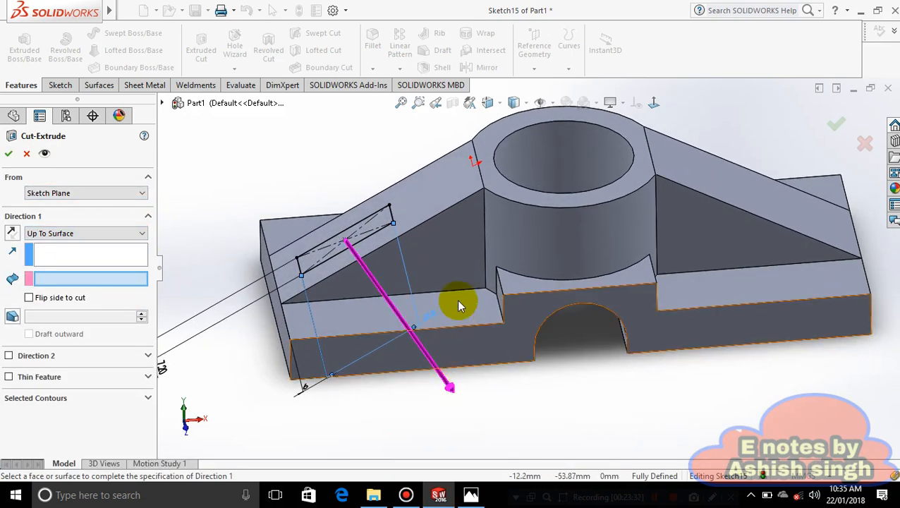
click(452, 315)
middle_drag(472, 373, 456, 295)
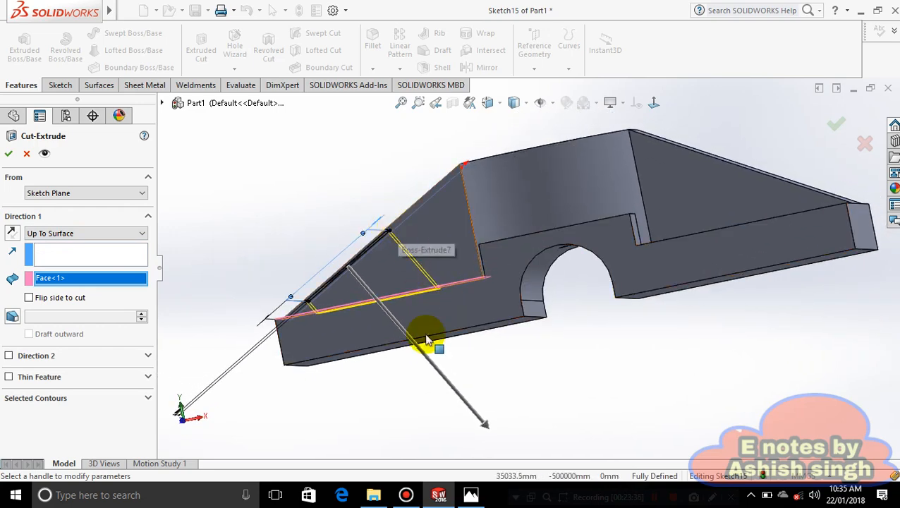
click(470, 495)
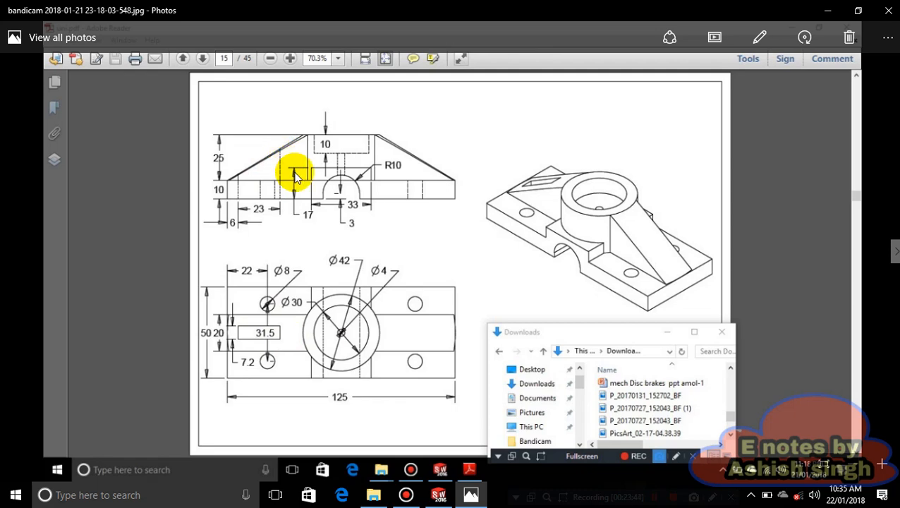
click(448, 501)
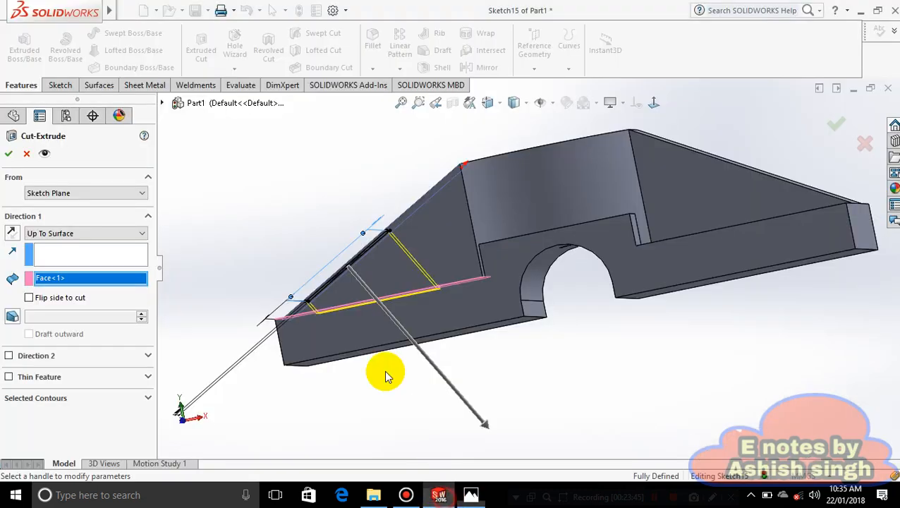
middle_drag(346, 272, 412, 222)
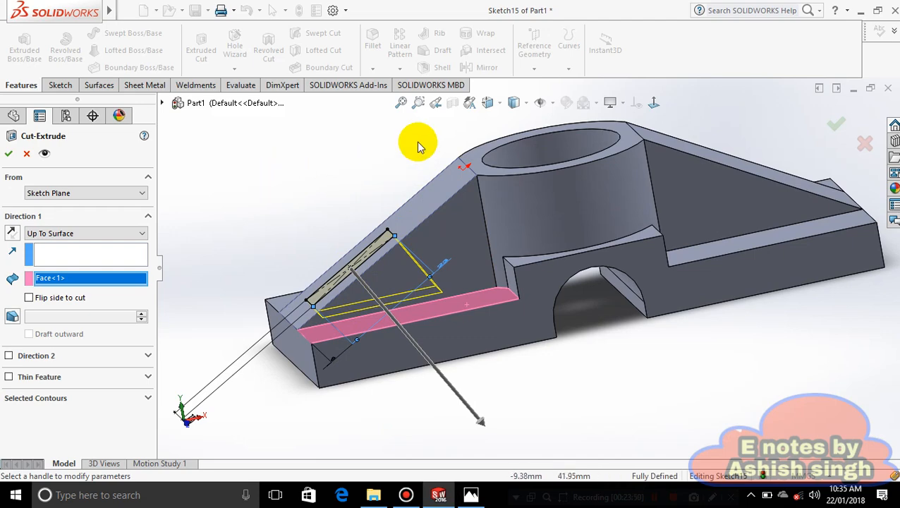
click(8, 154)
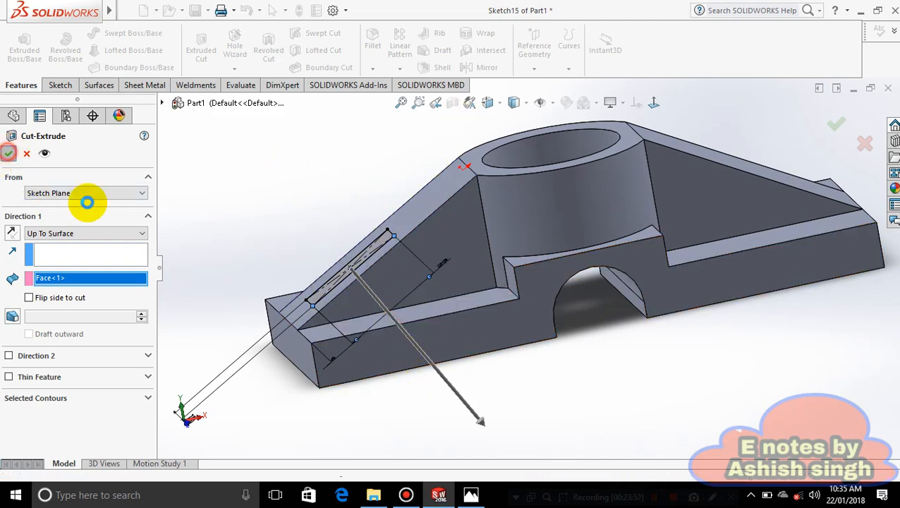
click(332, 412)
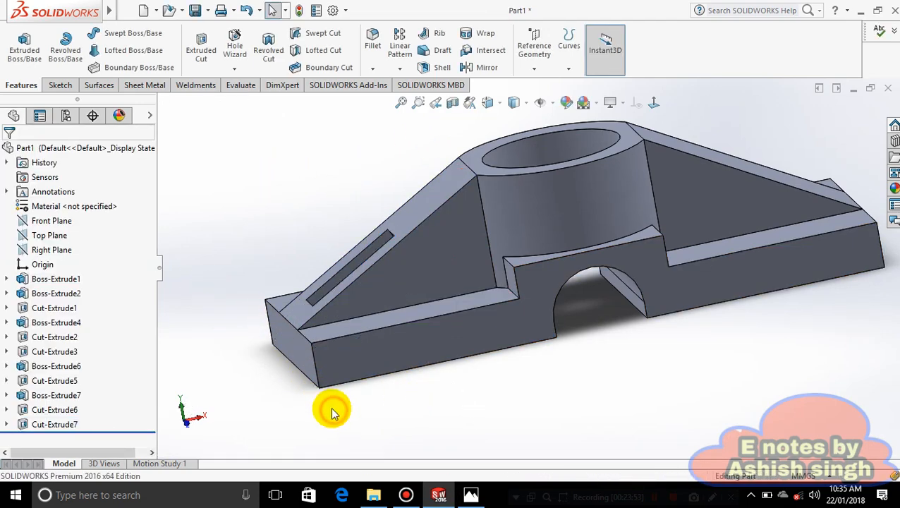
Create a reference plane parallel to the Top Plane through the vertex where the pocketed rib's slope meets the cylinder's top rim
middle_drag(332, 412, 450, 176)
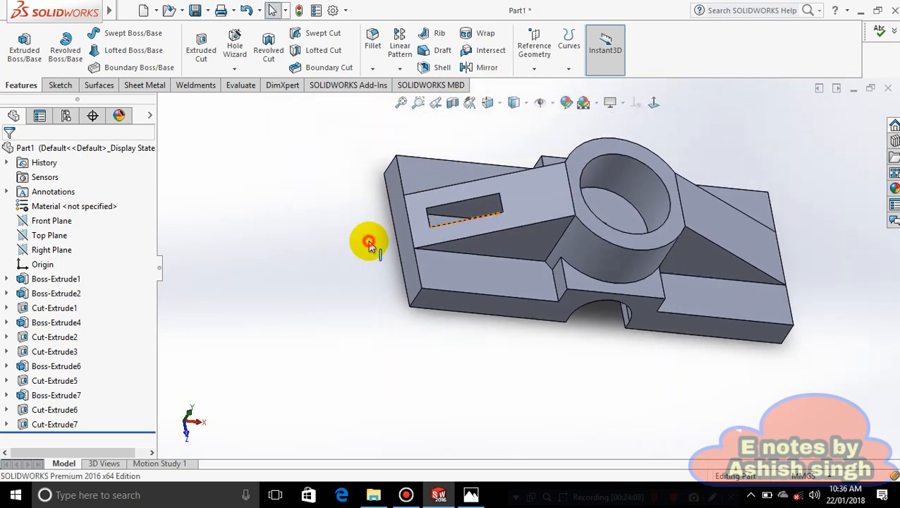
middle_drag(370, 244, 383, 211)
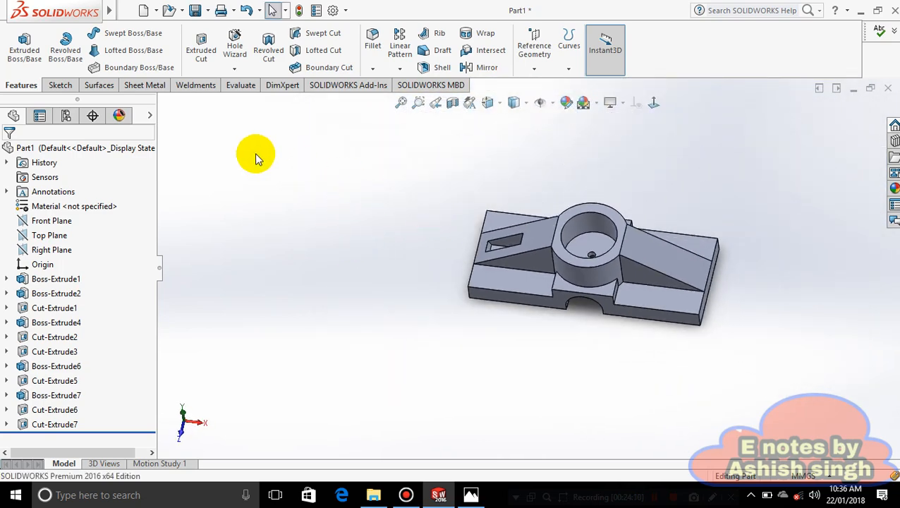
scroll(474, 262, down, 3)
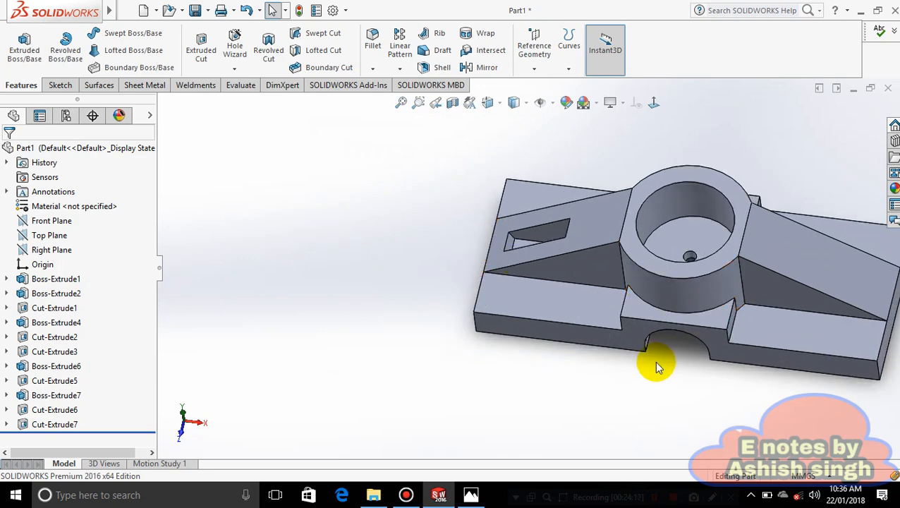
middle_drag(542, 389, 552, 315)
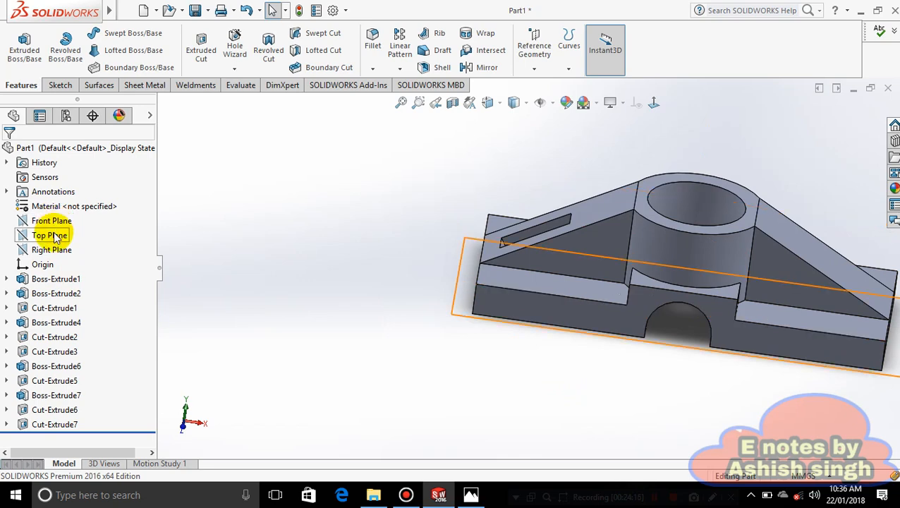
click(51, 234)
middle_drag(325, 303, 332, 325)
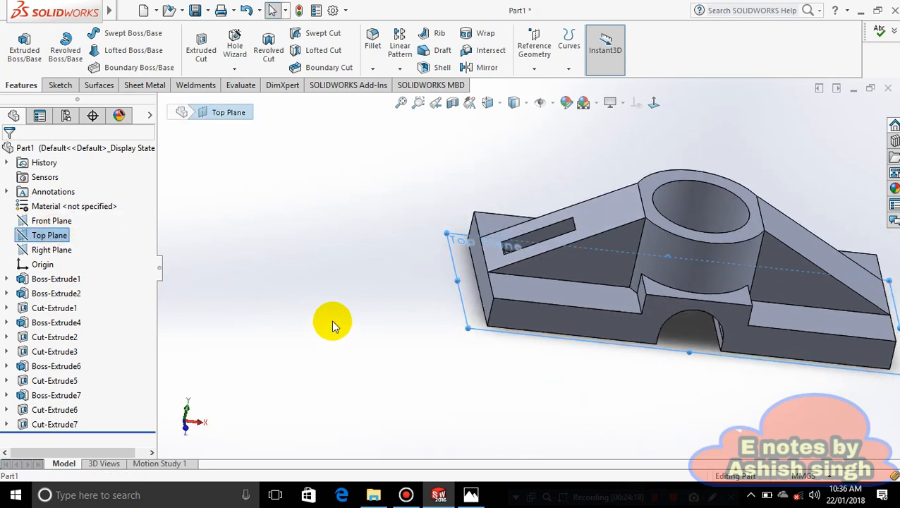
click(534, 73)
click(537, 87)
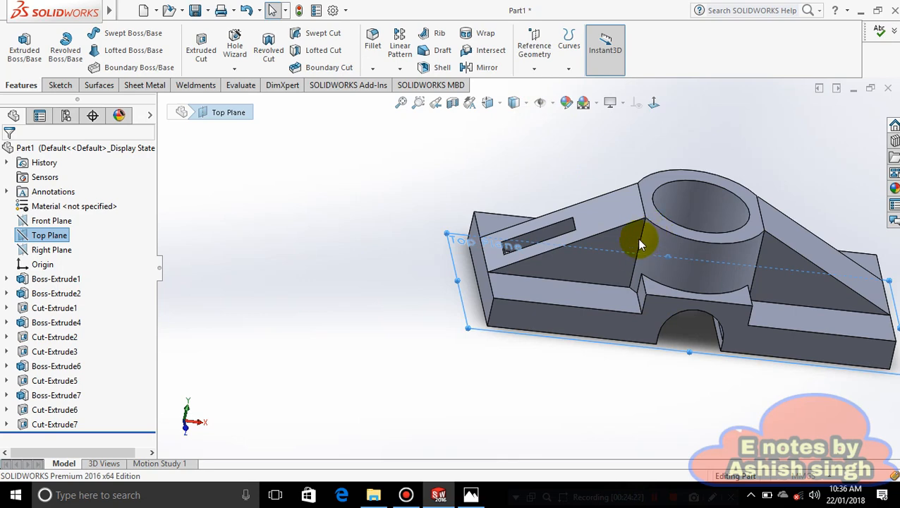
click(535, 72)
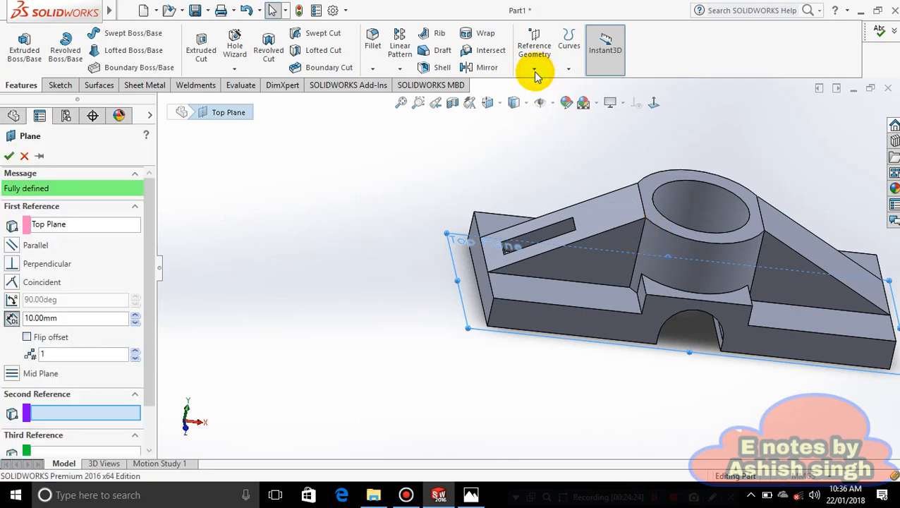
click(644, 221)
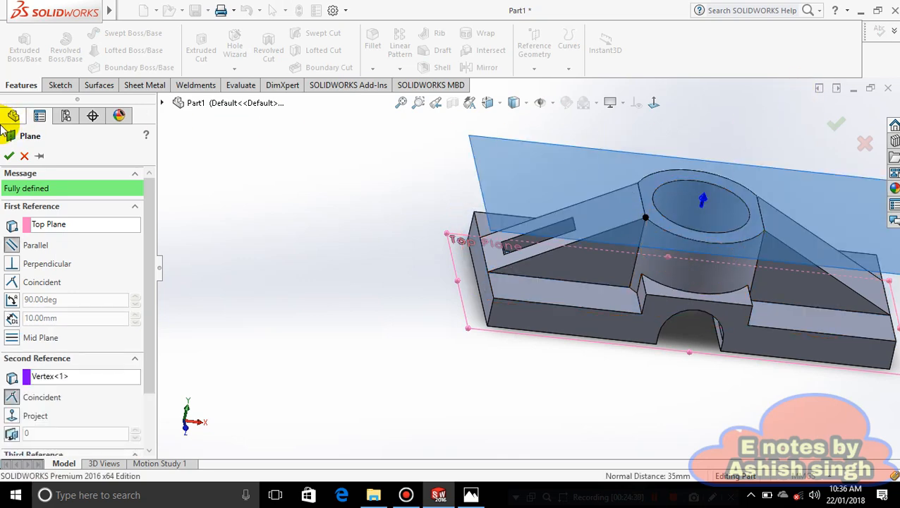
click(7, 159)
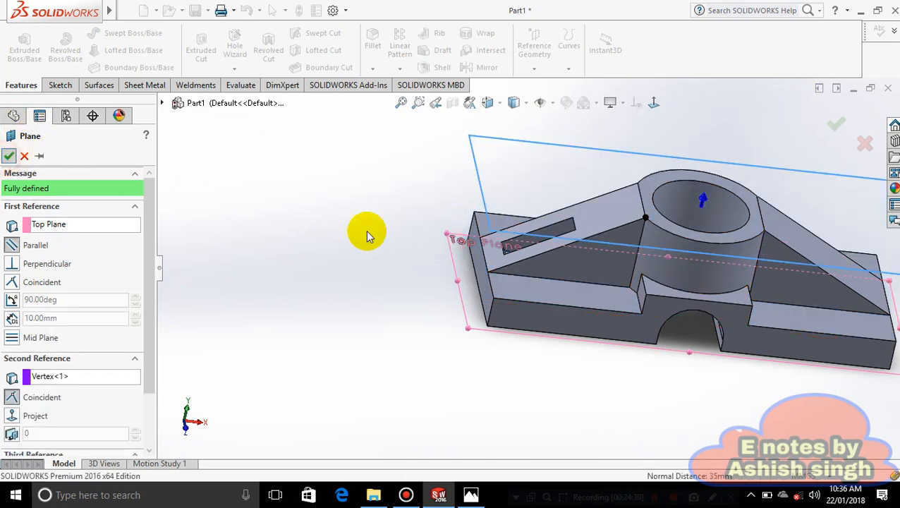
Sketch a corner rectangle on the new reference plane, tracing the pocket's outline from corner to opposite corner
right_click(568, 147)
click(549, 154)
click(637, 102)
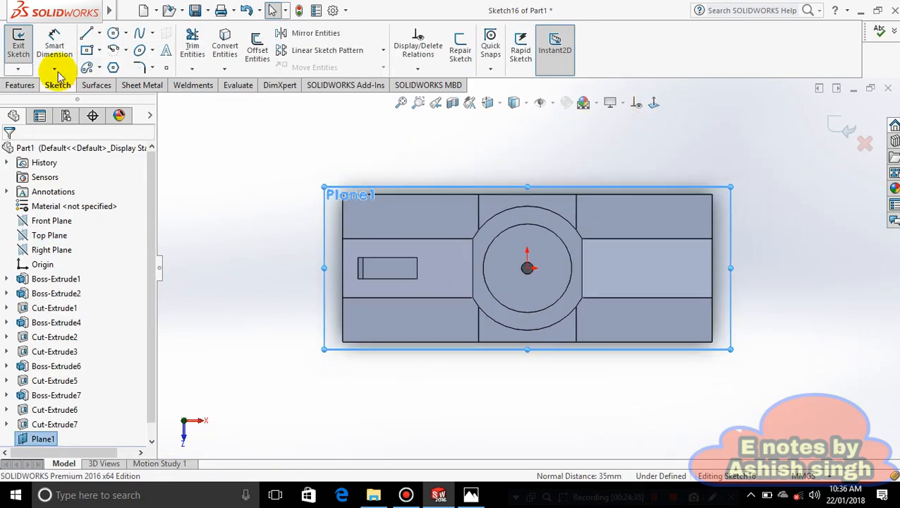
click(99, 52)
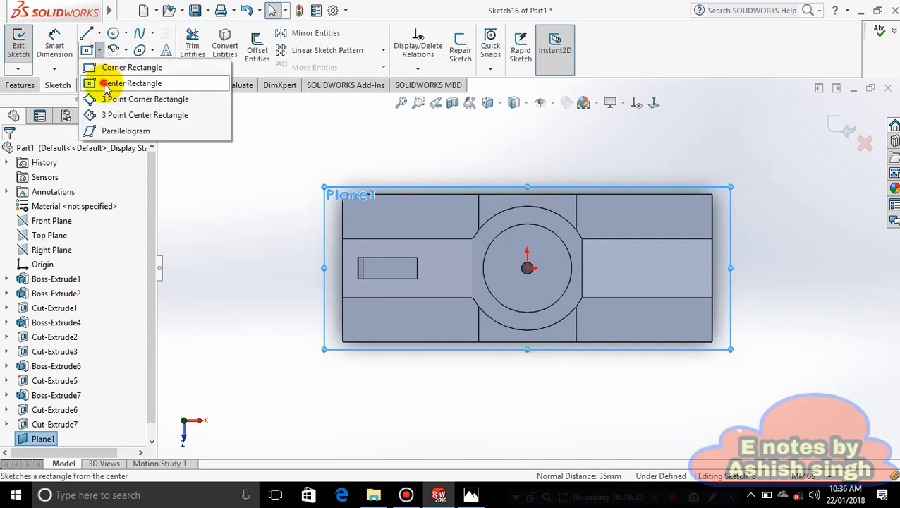
click(131, 83)
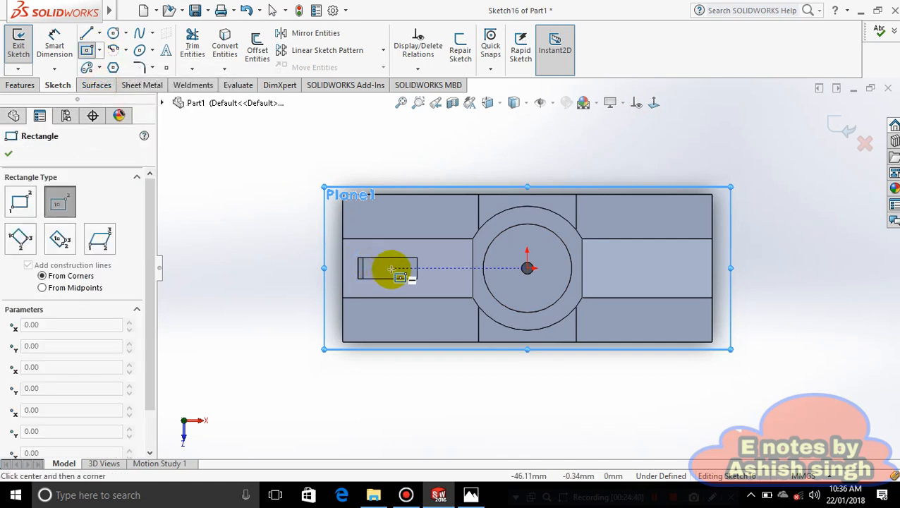
click(101, 52)
click(131, 66)
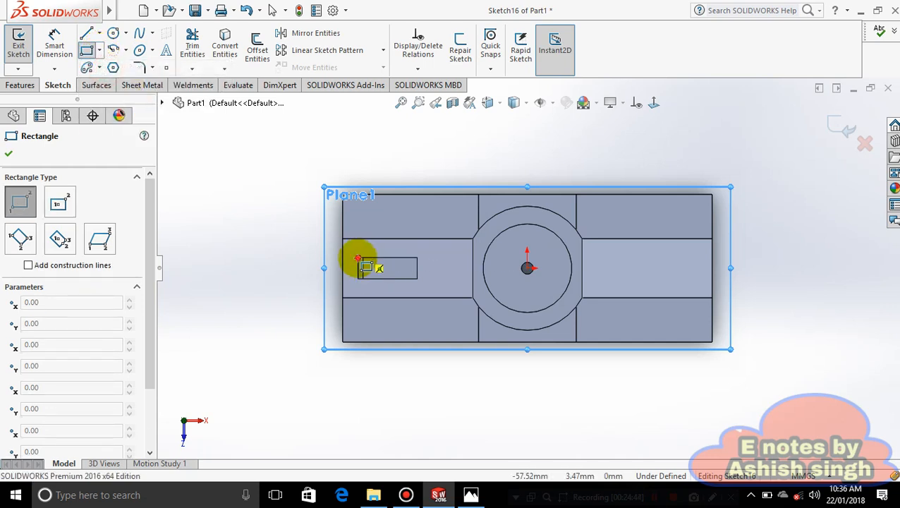
drag(358, 258, 418, 279)
click(418, 280)
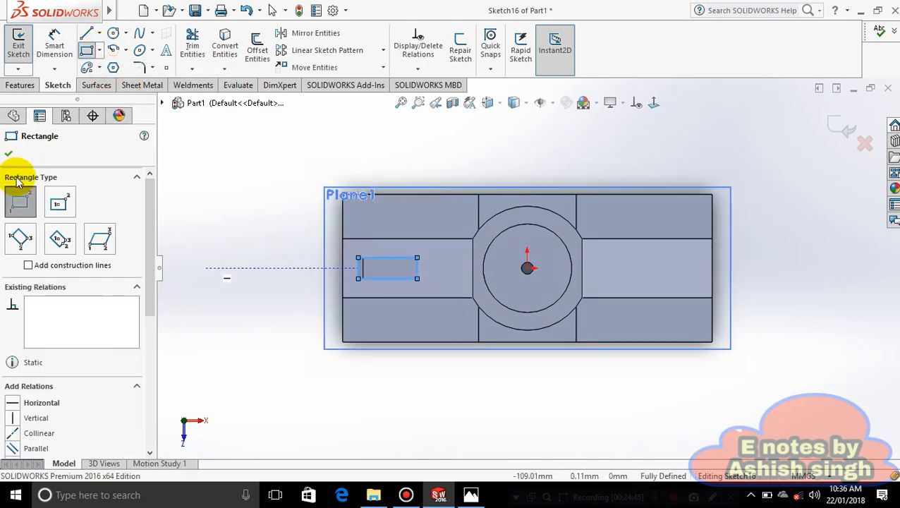
click(9, 154)
Extrude-cut the traced rectangle downward through the rib and base with a Blind depth of 42 mm
click(20, 85)
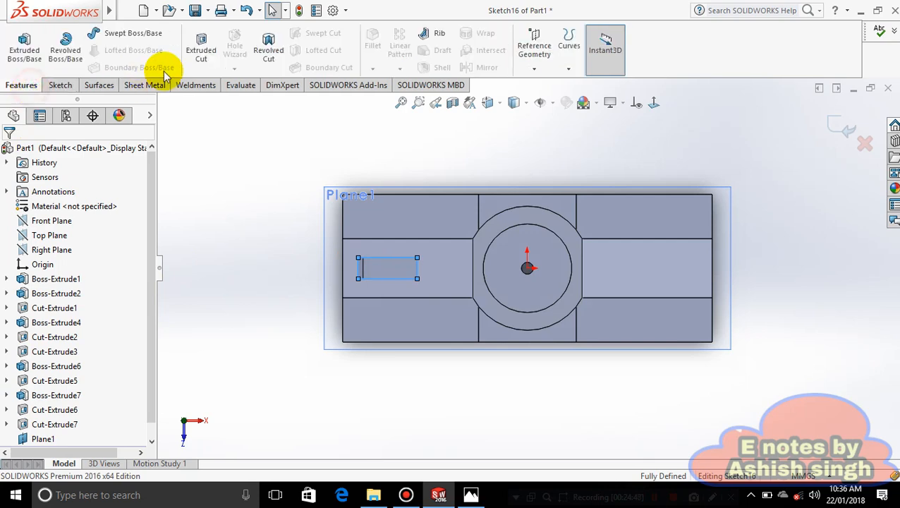
click(201, 50)
middle_drag(438, 362, 427, 192)
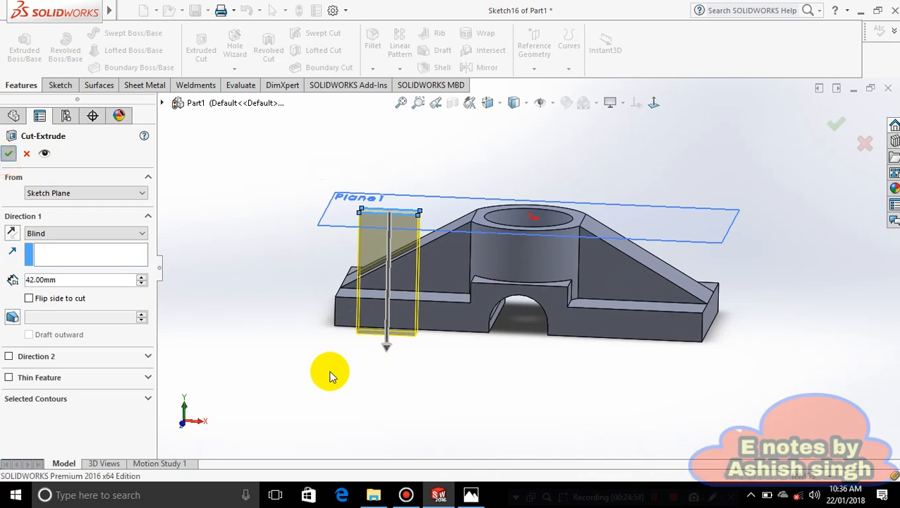
key(Return)
Inspect the cut pocket from several sides and hide the reference plane above the bracket
middle_drag(313, 368, 554, 376)
middle_drag(496, 321, 463, 333)
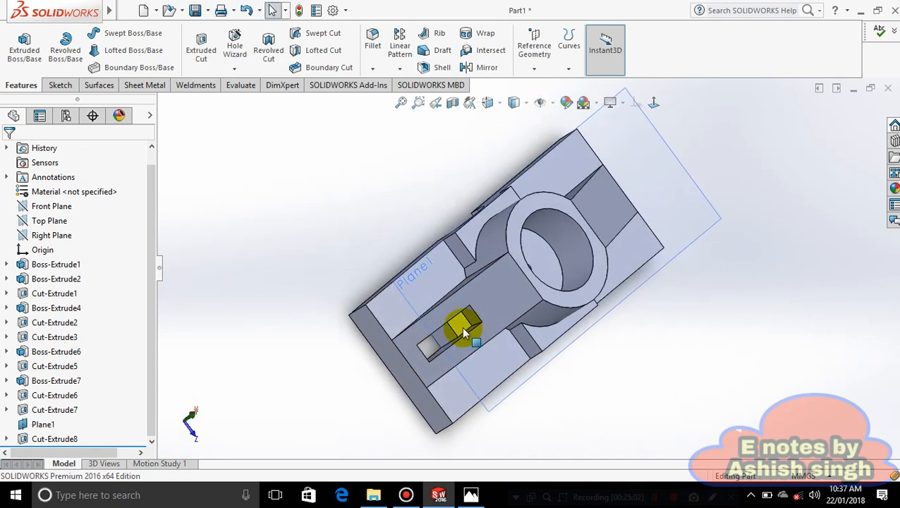
middle_drag(637, 427, 547, 345)
middle_drag(650, 397, 624, 382)
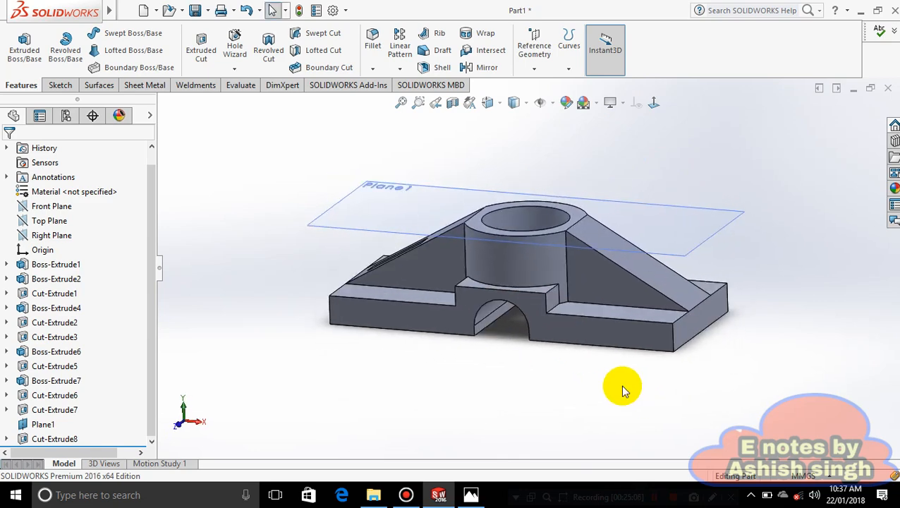
right_click(717, 228)
click(759, 205)
middle_drag(744, 211, 760, 247)
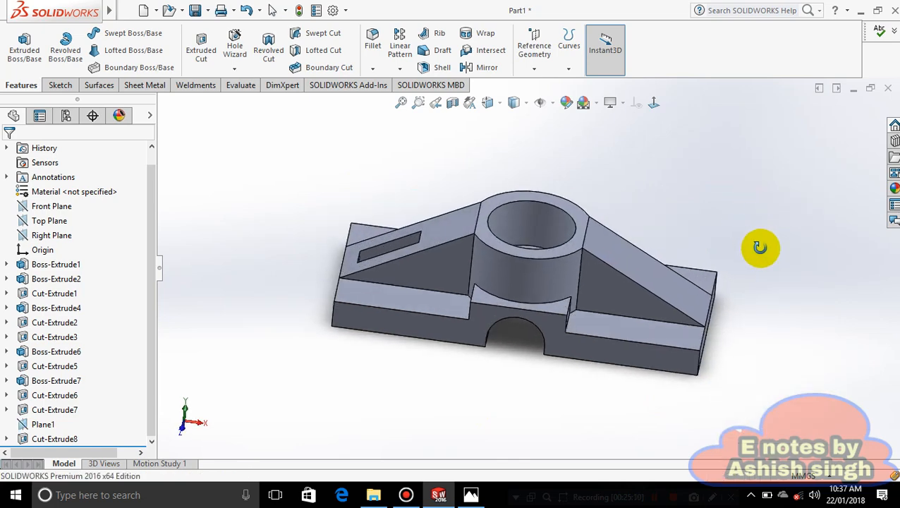